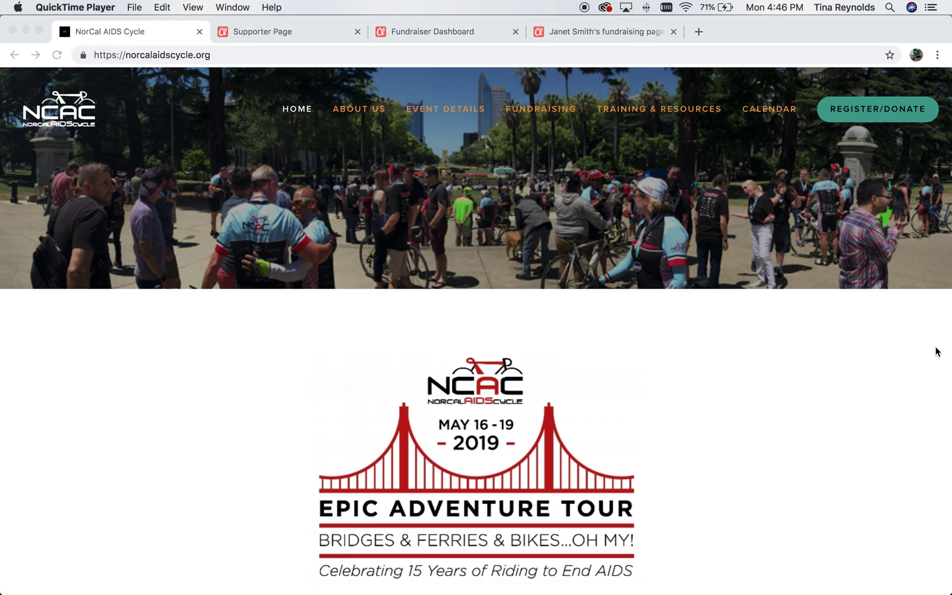
Show the supporter profile with $41 giving in 2019, $126 all-time, and one fundraiser.
{"action": "left_click", "coordinate": [293, 33]}
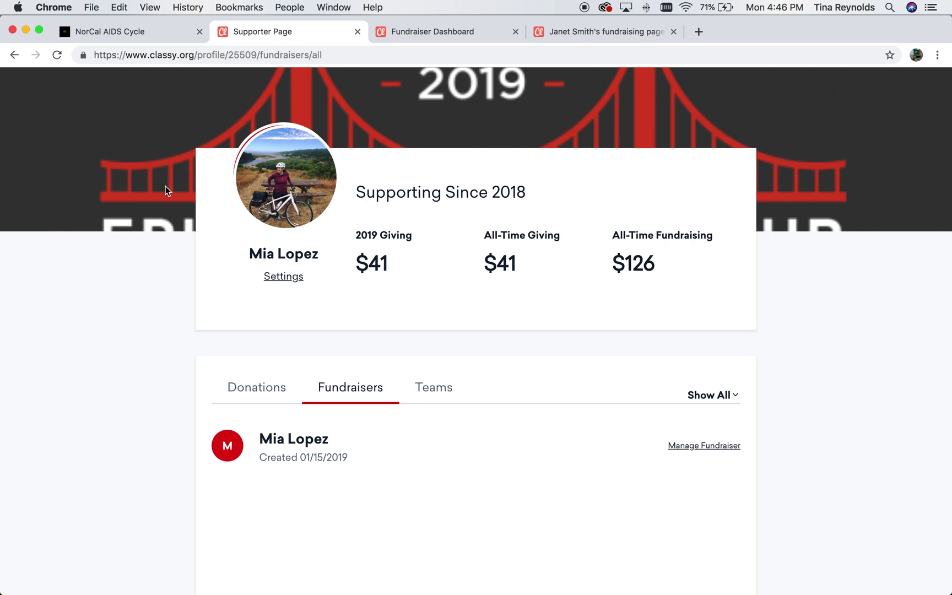
{"action": "scroll", "coordinate": [167, 190], "scroll_direction": "up", "scroll_amount": 5}
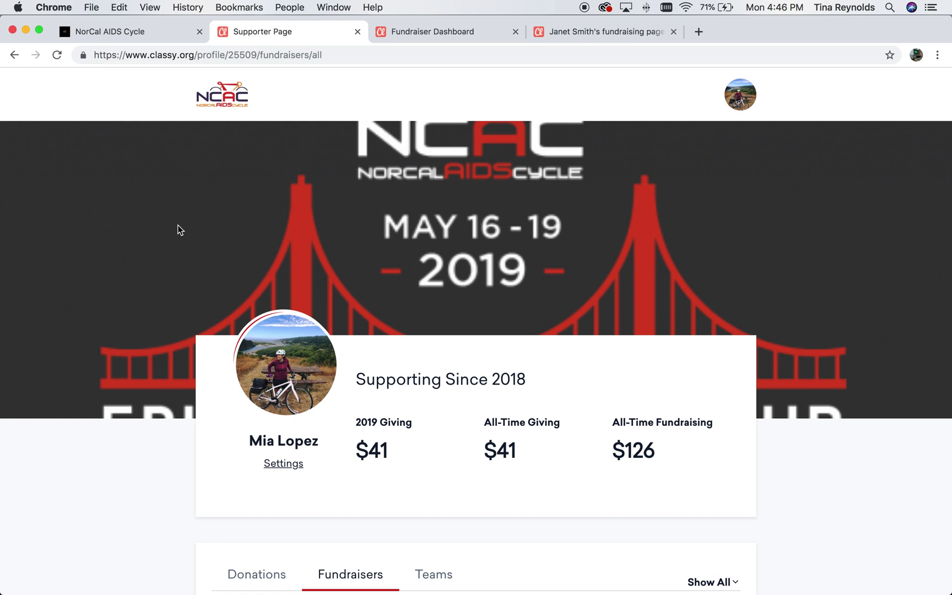
{"action": "scroll", "coordinate": [177, 229], "scroll_direction": "down", "scroll_amount": 7}
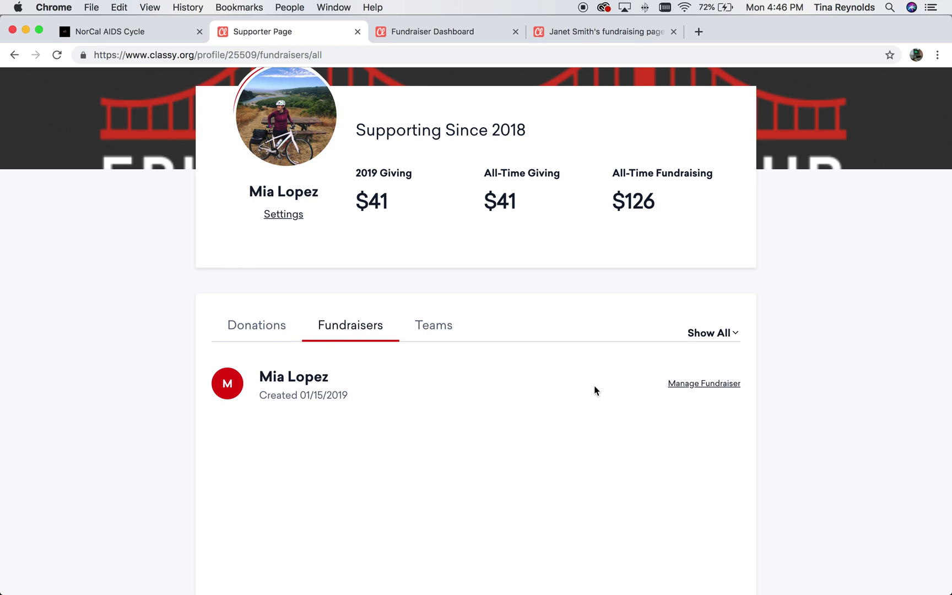
Open the fundraiser dashboard, then view the other rider's page showing $3,713 raised of $5,000.
{"action": "left_click", "coordinate": [697, 389]}
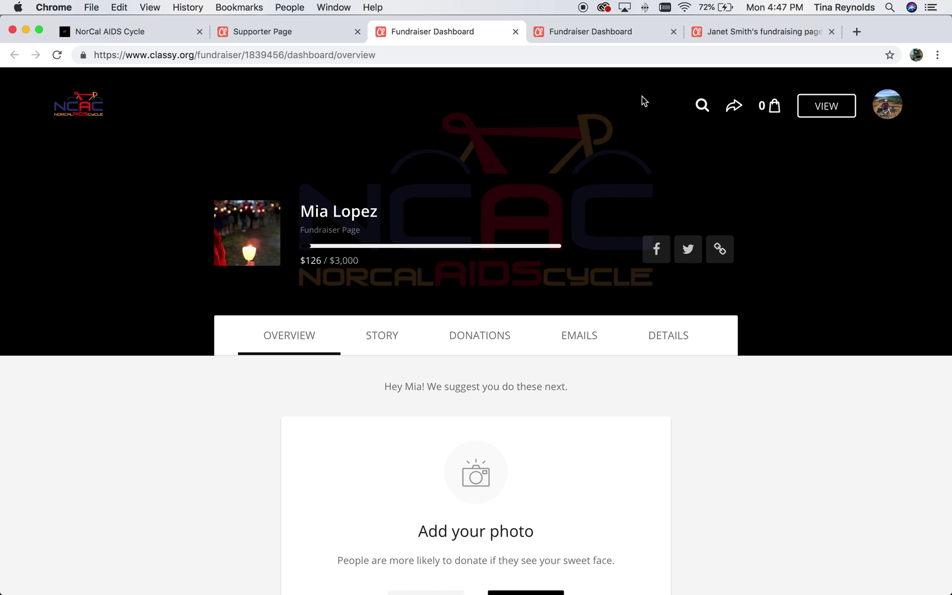
{"action": "left_click", "coordinate": [716, 32]}
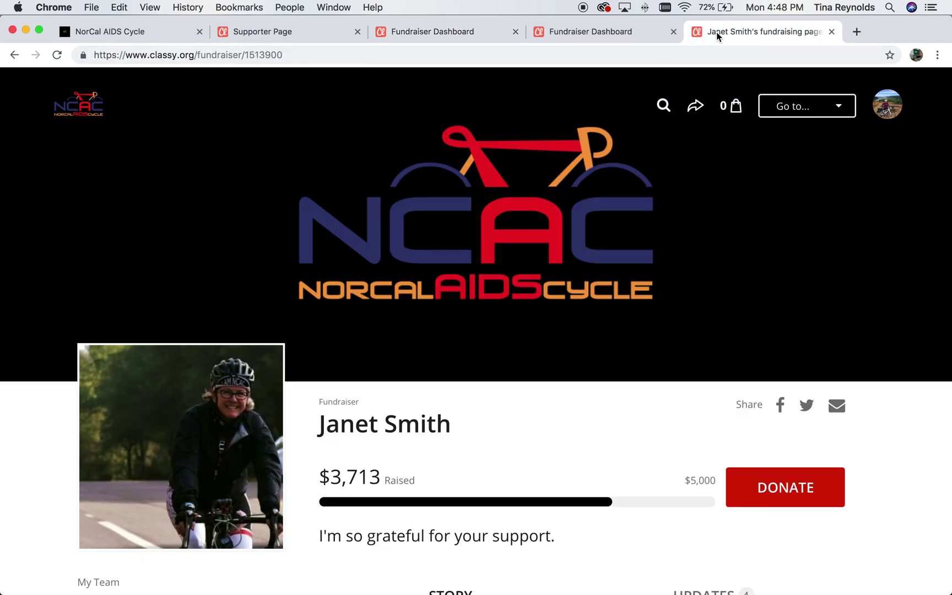
Move the rider's fundraising page tab ahead of the Fundraiser Dashboard and select its web address.
{"action": "left_click_drag", "start_coordinate": [699, 36], "coordinate": [578, 37]}
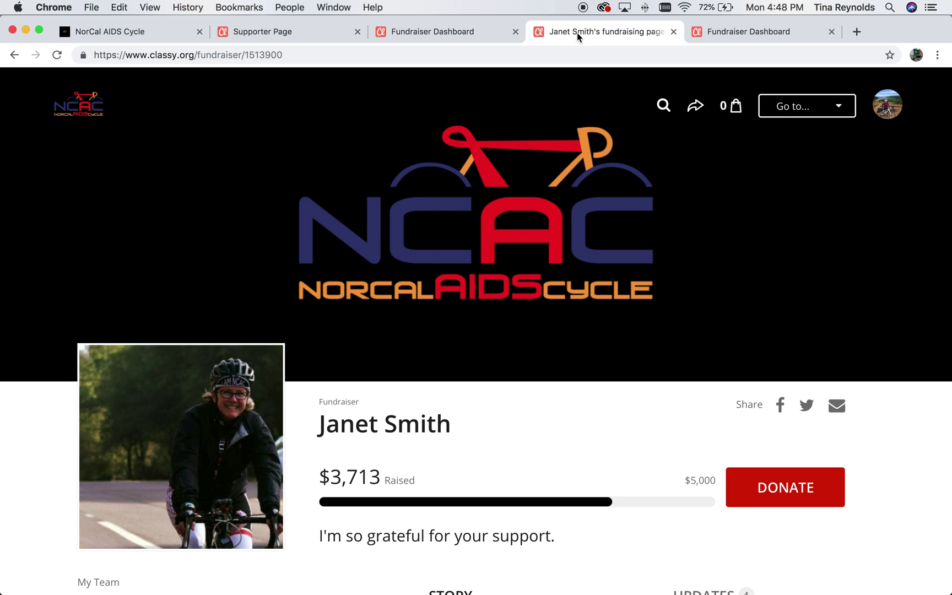
{"action": "scroll", "coordinate": [948, 267], "scroll_direction": "down", "scroll_amount": 2}
{"action": "scroll", "coordinate": [948, 267], "scroll_direction": "up", "scroll_amount": 2}
{"action": "left_click", "coordinate": [259, 55]}
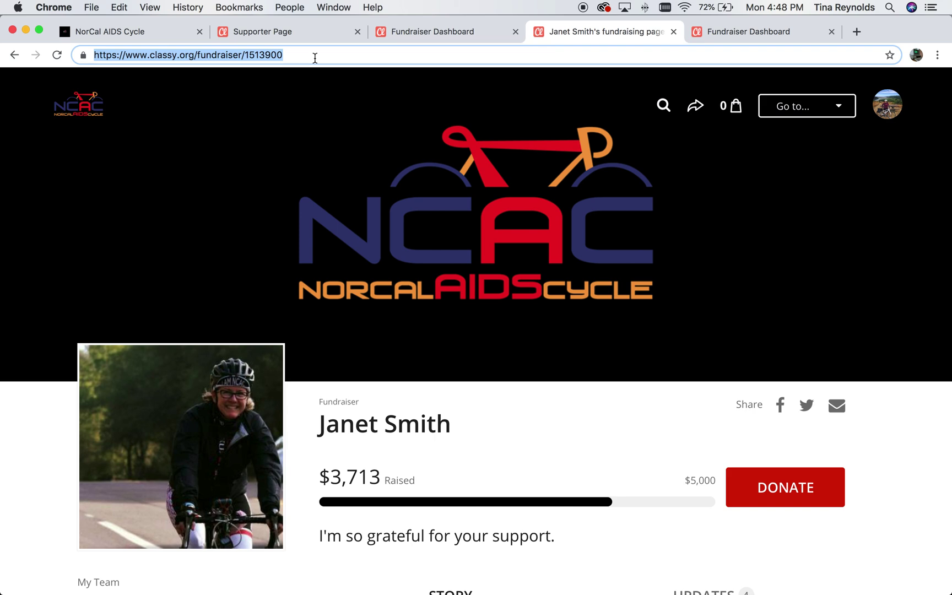
{"action": "scroll", "coordinate": [912, 471], "scroll_direction": "down", "scroll_amount": 1}
{"action": "left_click", "coordinate": [910, 470]}
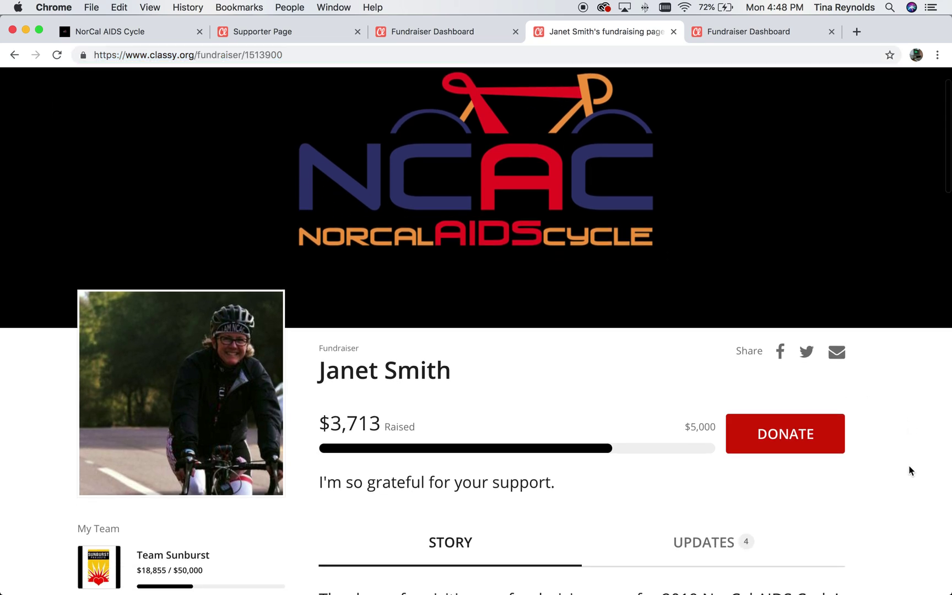
{"action": "left_click", "coordinate": [792, 435]}
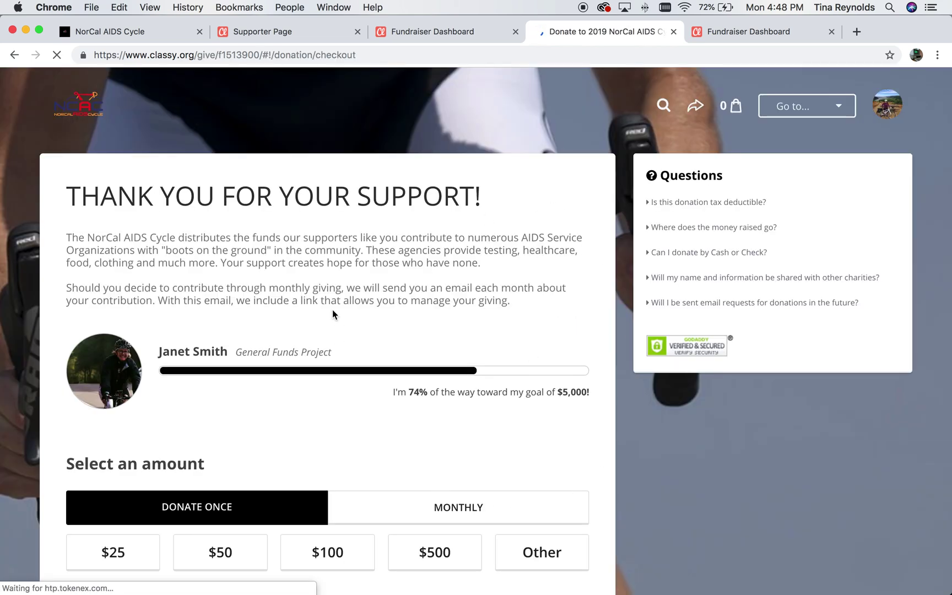
{"action": "scroll", "coordinate": [338, 322], "scroll_direction": "down", "scroll_amount": 3}
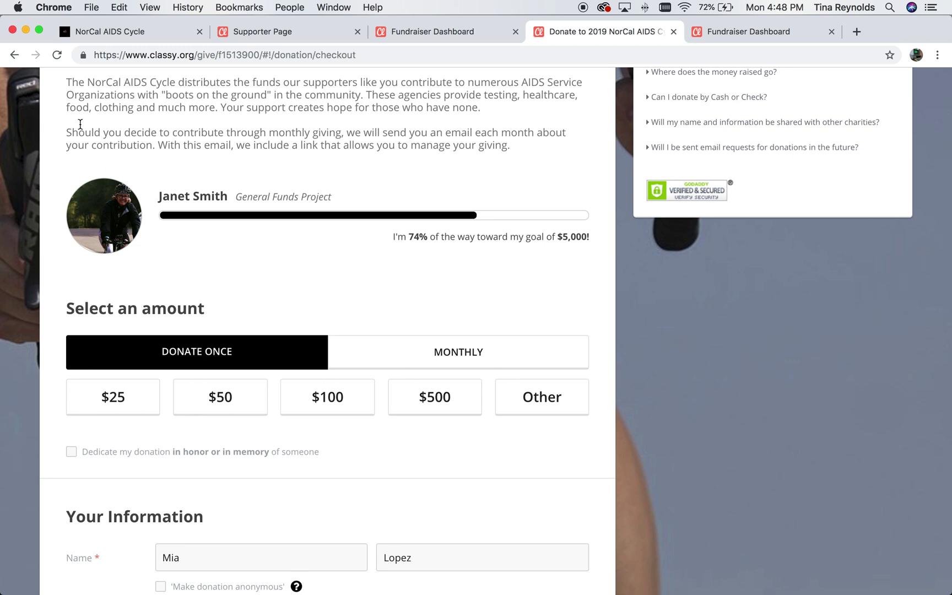
{"action": "left_click", "coordinate": [14, 55]}
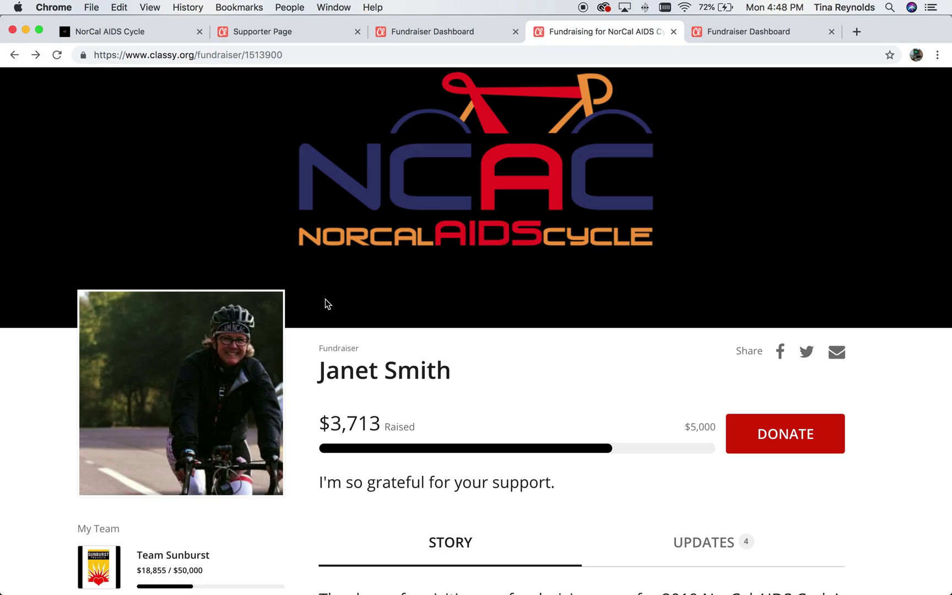
{"action": "scroll", "coordinate": [547, 368], "scroll_direction": "down", "scroll_amount": 5}
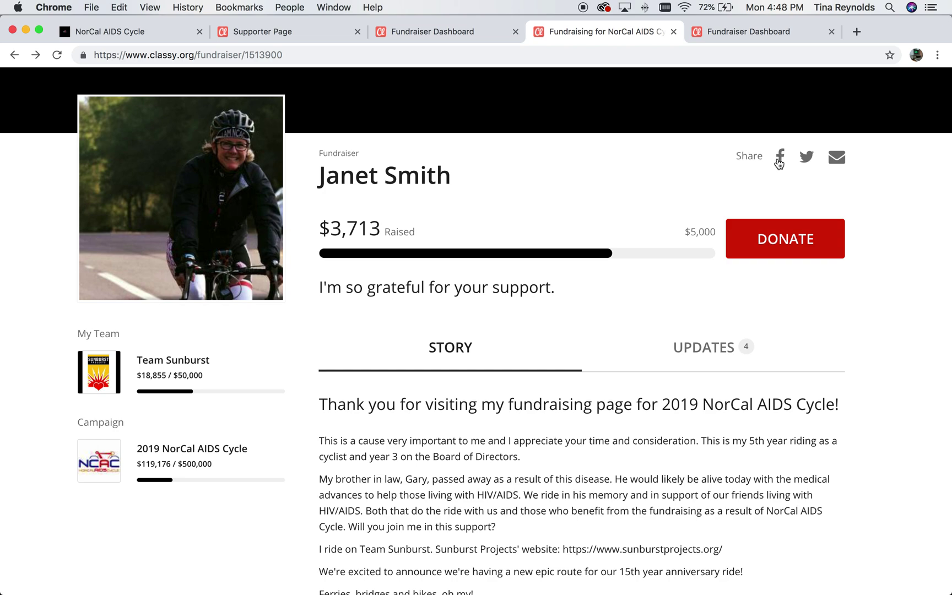
{"action": "left_click", "coordinate": [778, 160]}
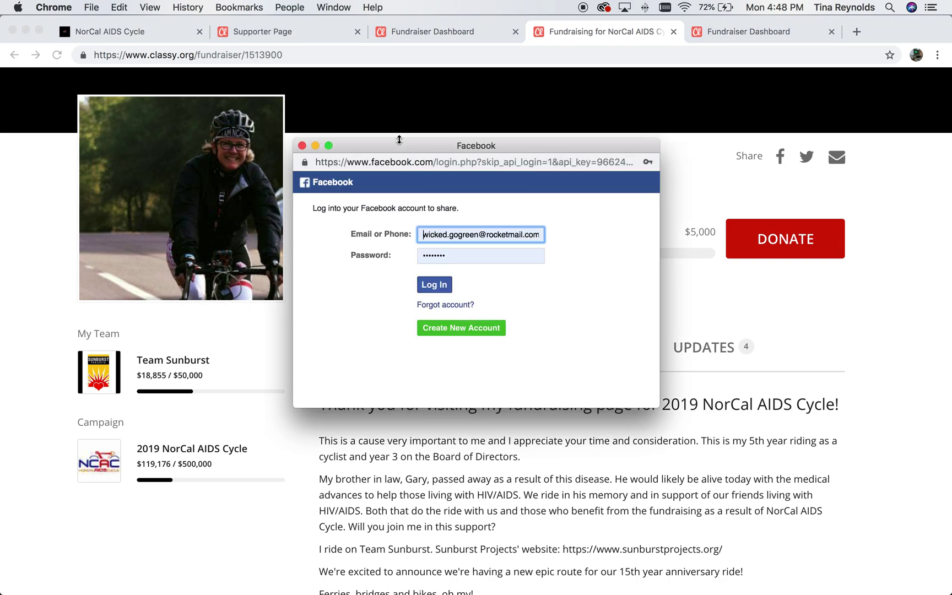
{"action": "left_click", "coordinate": [302, 146]}
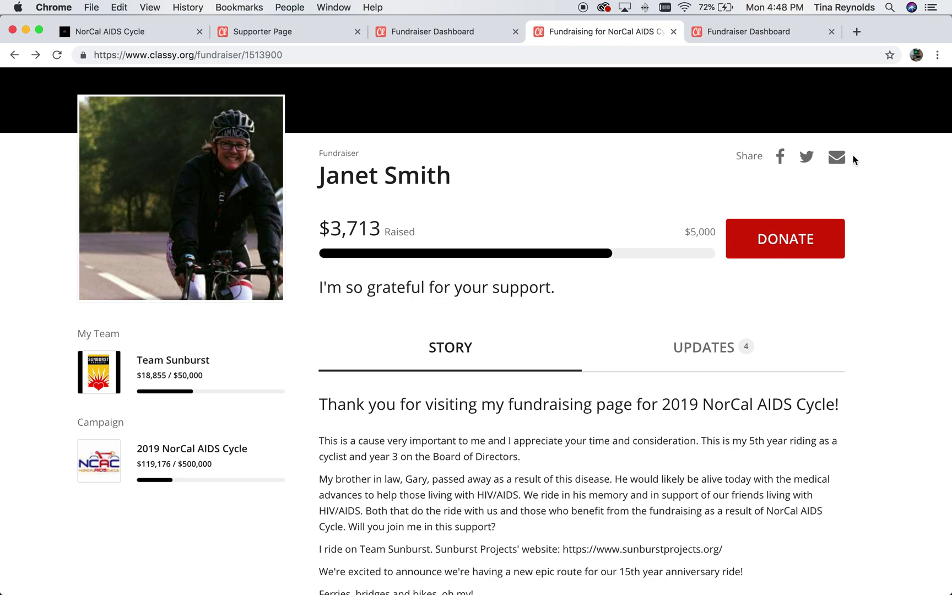
{"action": "scroll", "coordinate": [860, 158], "scroll_direction": "down", "scroll_amount": 3}
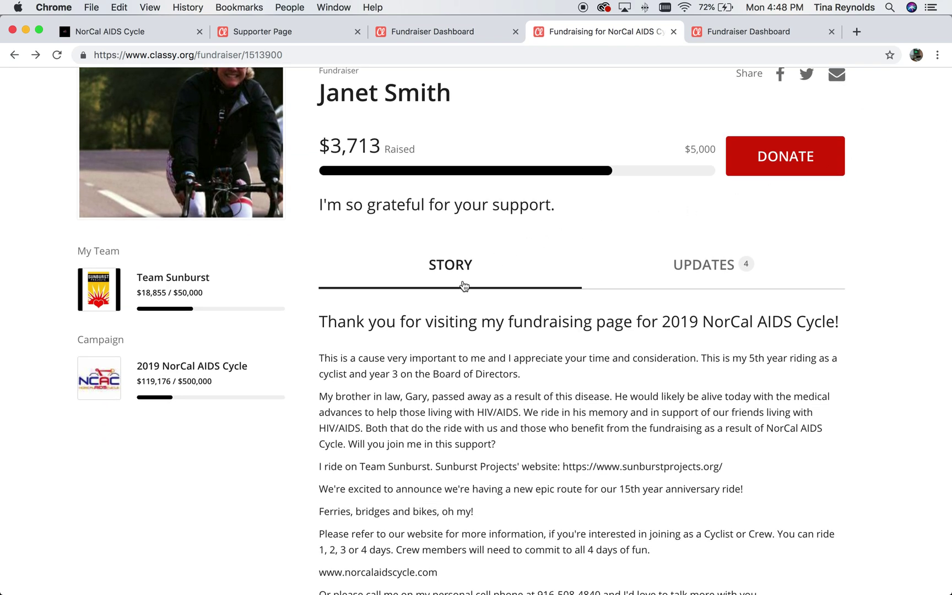
{"action": "scroll", "coordinate": [464, 285], "scroll_direction": "up", "scroll_amount": 3}
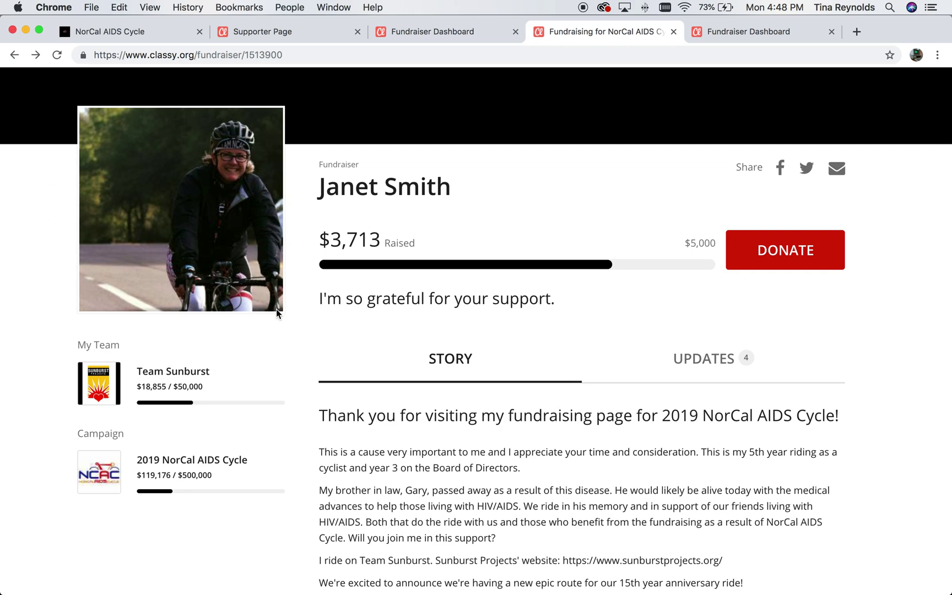
{"action": "scroll", "coordinate": [322, 354], "scroll_direction": "down", "scroll_amount": 4}
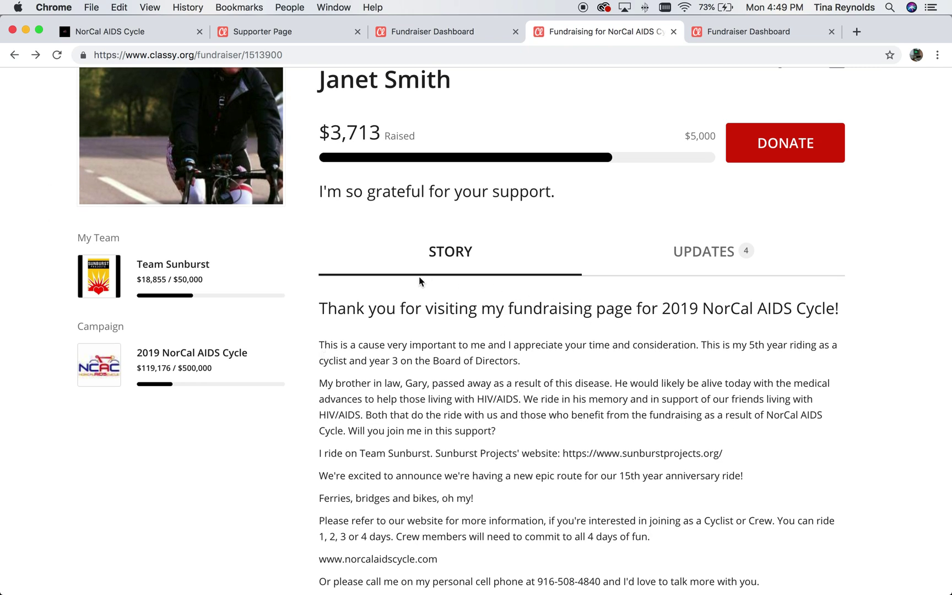
{"action": "scroll", "coordinate": [404, 303], "scroll_direction": "down", "scroll_amount": 3}
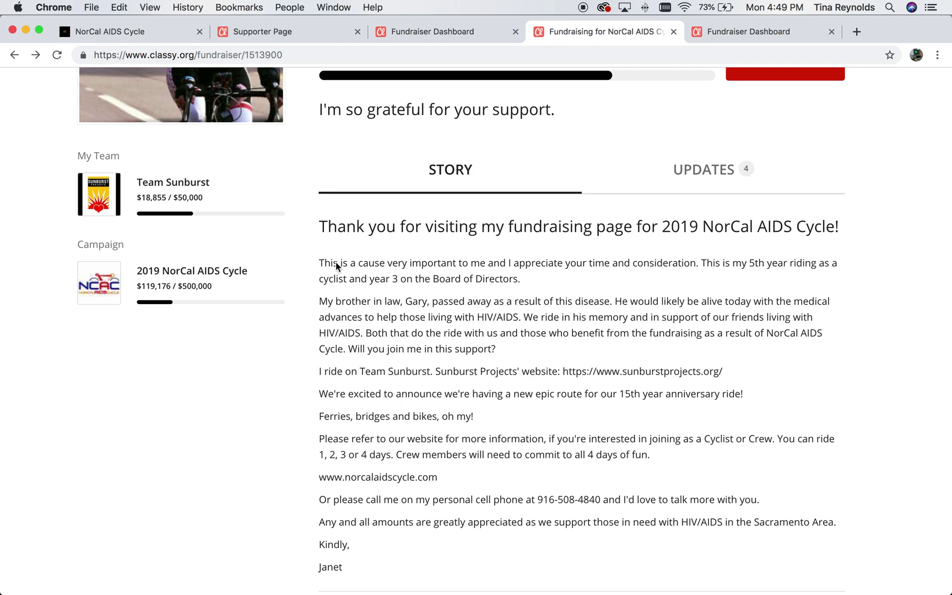
{"action": "left_click_drag", "start_coordinate": [323, 251], "coordinate": [424, 440]}
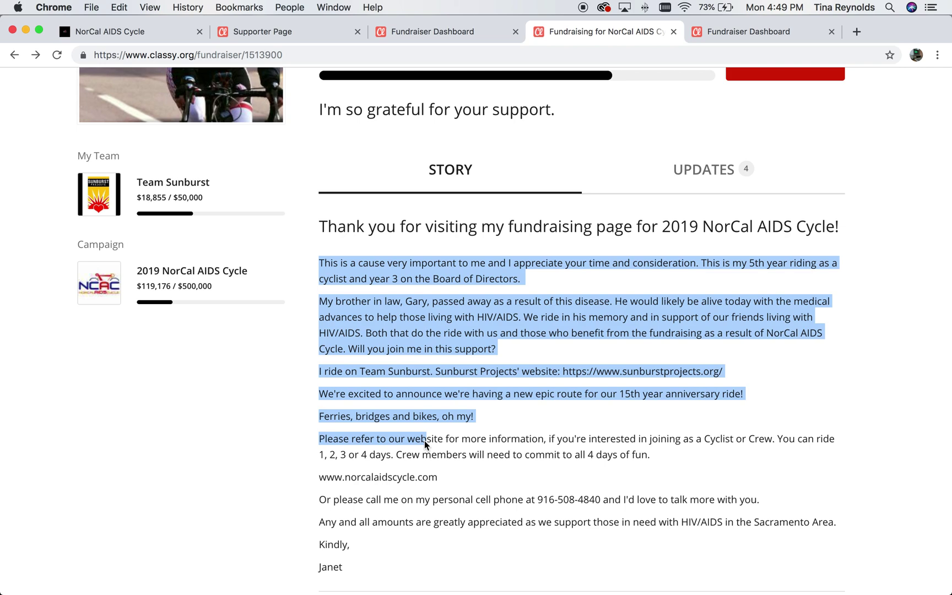
{"action": "left_click", "coordinate": [569, 407]}
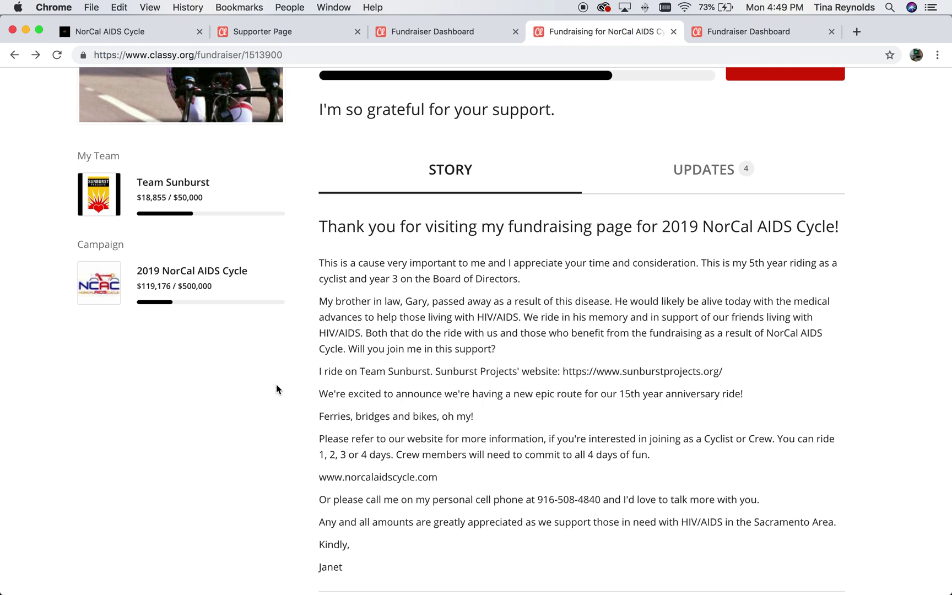
{"action": "scroll", "coordinate": [276, 385], "scroll_direction": "down", "scroll_amount": 10}
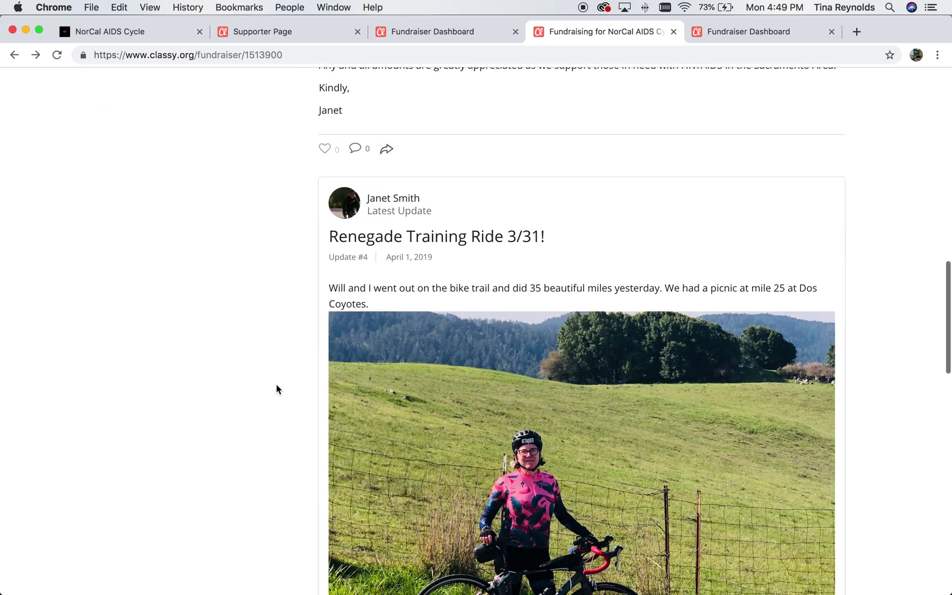
{"action": "scroll", "coordinate": [275, 388], "scroll_direction": "up", "scroll_amount": 10}
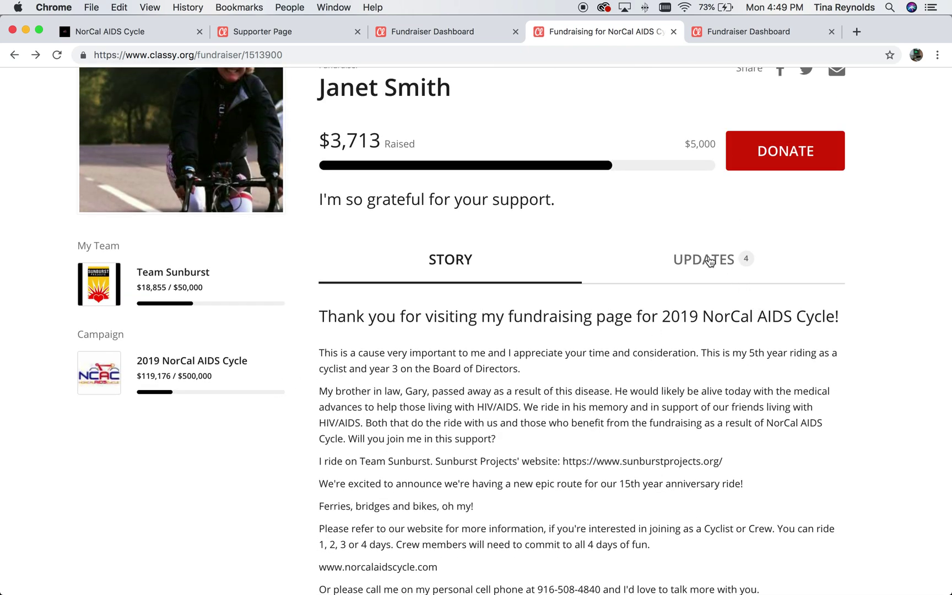
Show the rider's four training-ride updates instead of the story and scroll through them.
{"action": "left_click", "coordinate": [704, 260]}
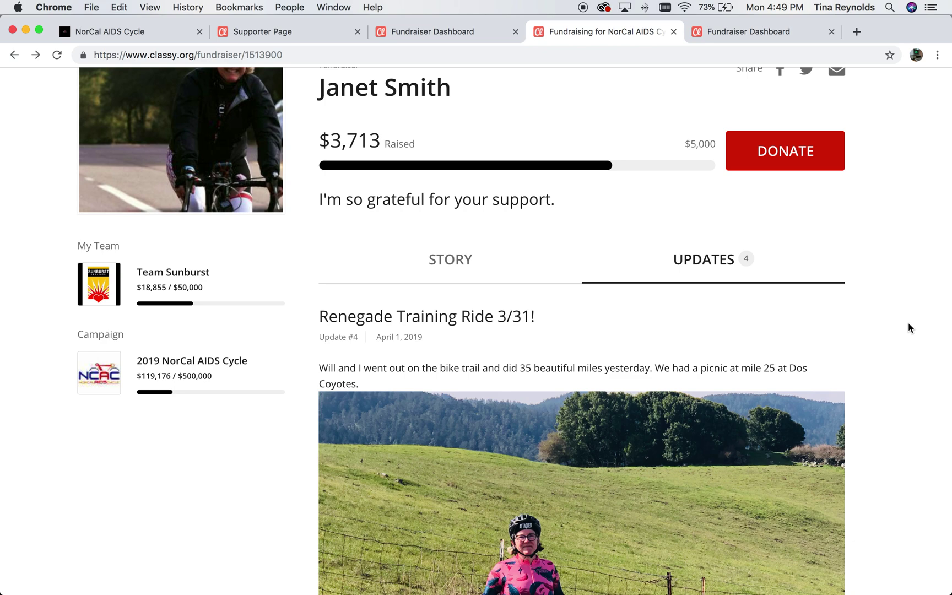
{"action": "scroll", "coordinate": [907, 323], "scroll_direction": "down", "scroll_amount": 3}
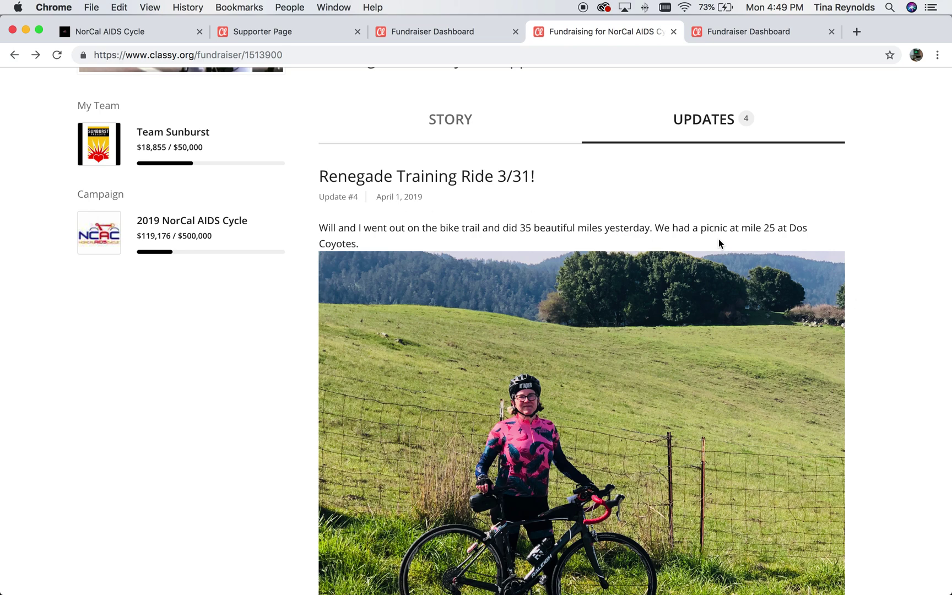
{"action": "scroll", "coordinate": [868, 251], "scroll_direction": "down", "scroll_amount": 1}
{"action": "scroll", "coordinate": [869, 251], "scroll_direction": "down", "scroll_amount": 15}
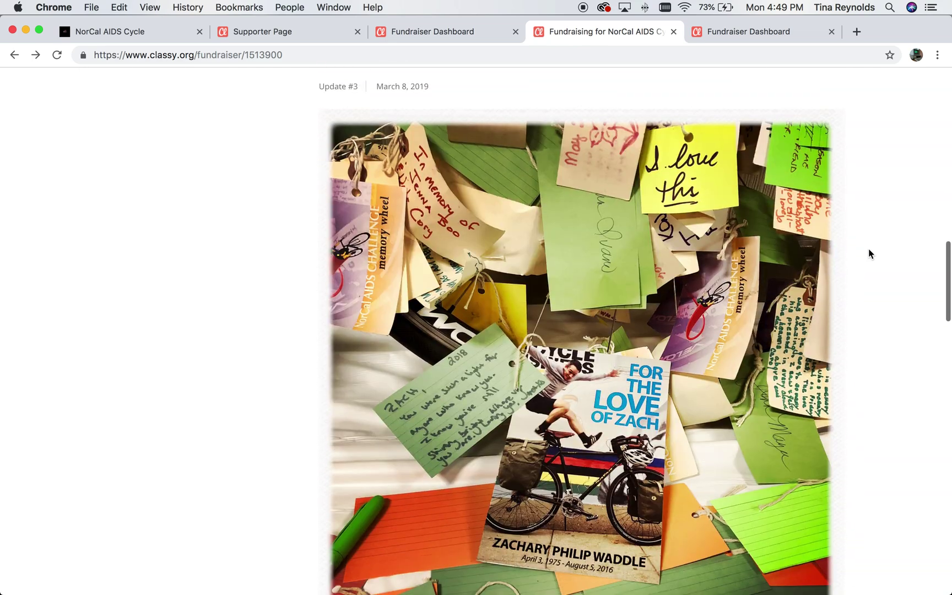
{"action": "scroll", "coordinate": [868, 254], "scroll_direction": "down", "scroll_amount": 12}
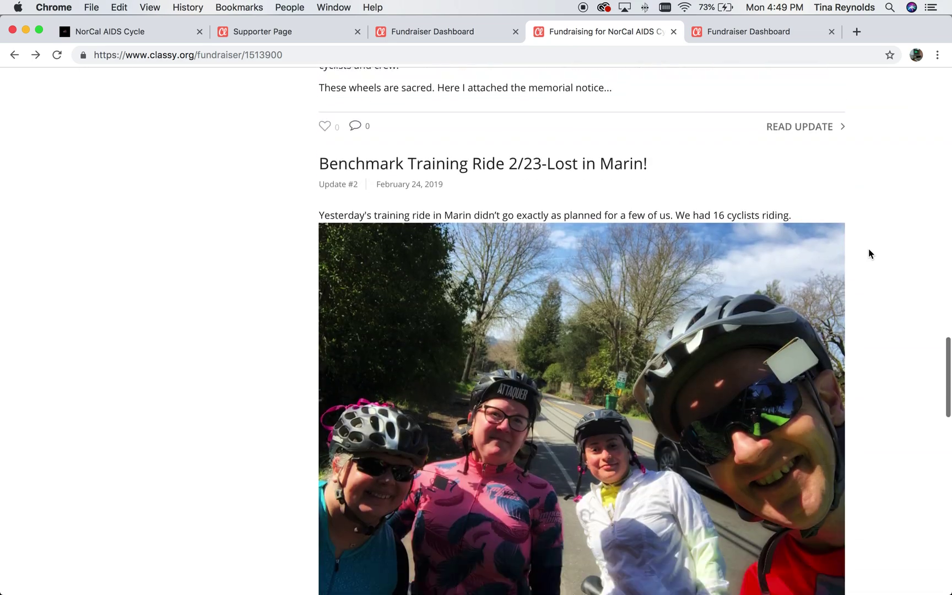
{"action": "scroll", "coordinate": [868, 254], "scroll_direction": "up", "scroll_amount": 2}
{"action": "scroll", "coordinate": [335, 318], "scroll_direction": "down", "scroll_amount": 1}
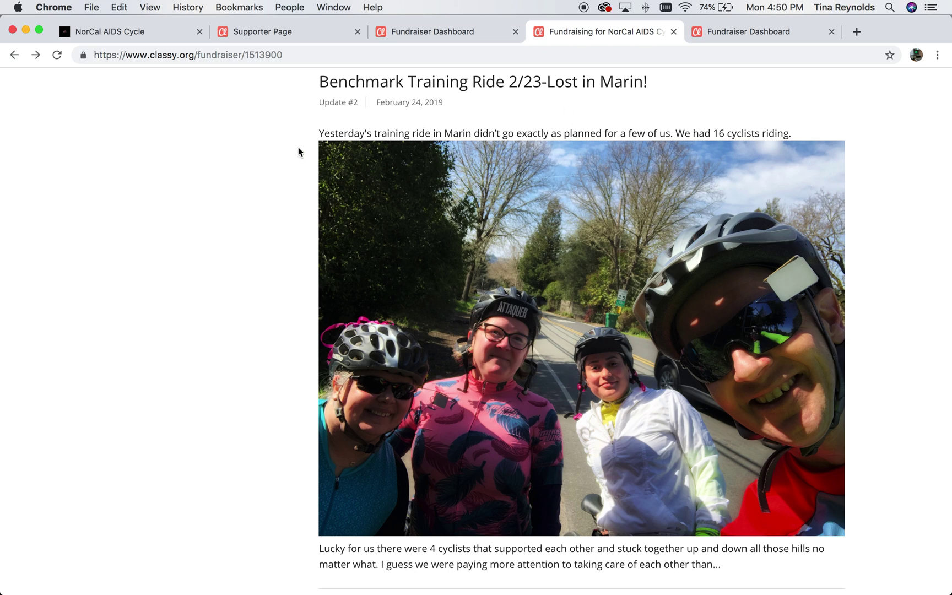
{"action": "scroll", "coordinate": [298, 148], "scroll_direction": "down", "scroll_amount": 8}
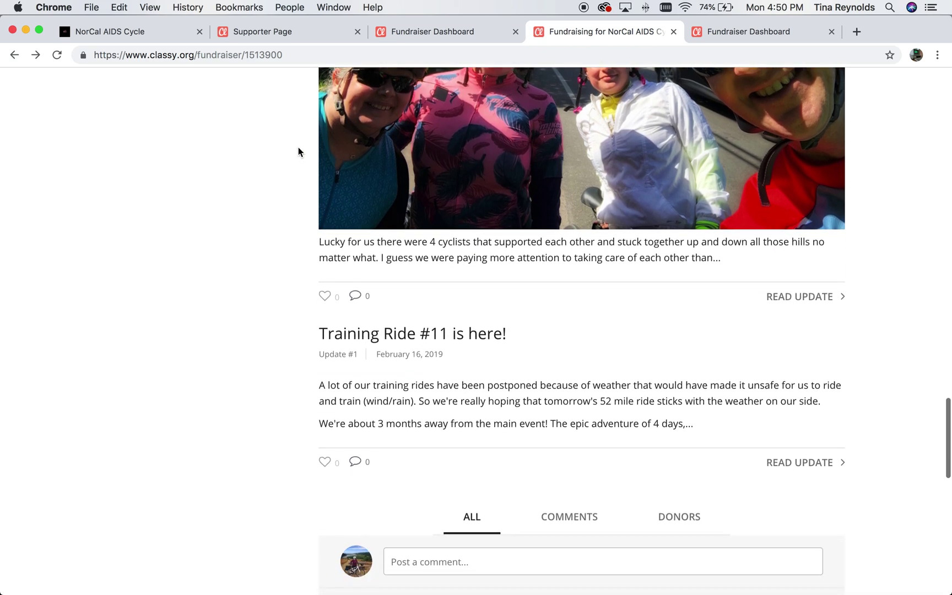
{"action": "scroll", "coordinate": [298, 147], "scroll_direction": "up", "scroll_amount": 20}
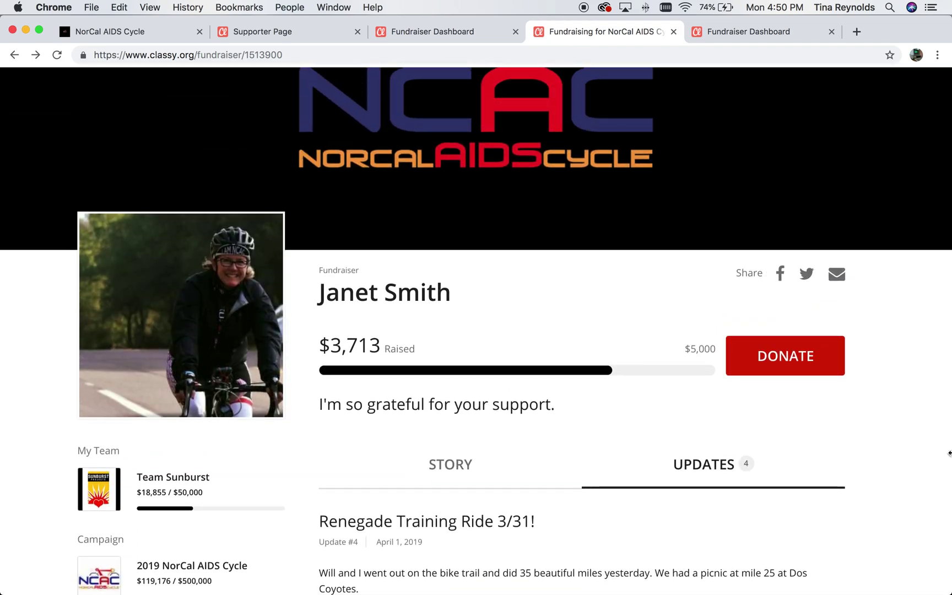
{"action": "scroll", "coordinate": [949, 452], "scroll_direction": "up", "scroll_amount": 3}
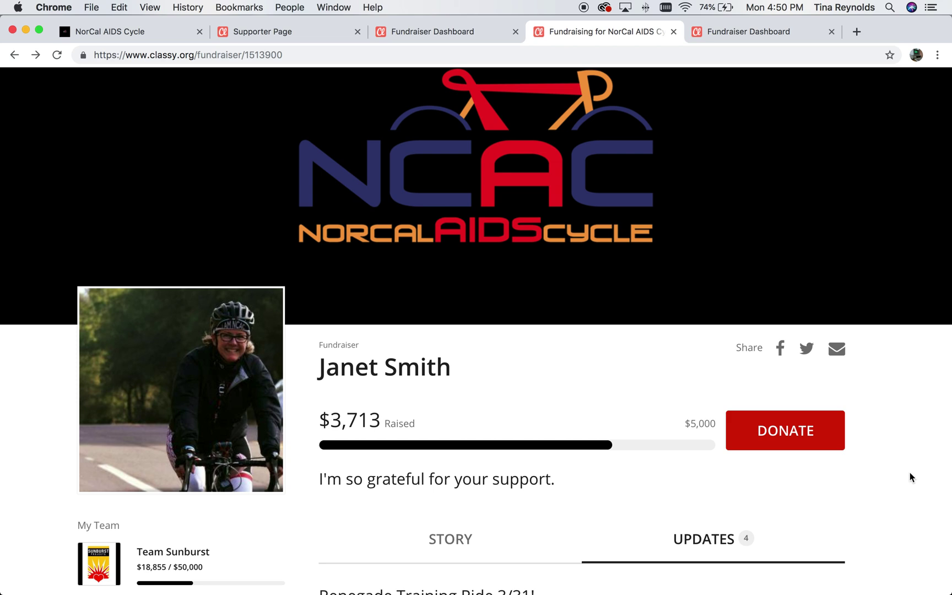
{"action": "scroll", "coordinate": [909, 472], "scroll_direction": "up", "scroll_amount": 2}
{"action": "scroll", "coordinate": [909, 472], "scroll_direction": "down", "scroll_amount": 3}
{"action": "scroll", "coordinate": [909, 472], "scroll_direction": "up", "scroll_amount": 3}
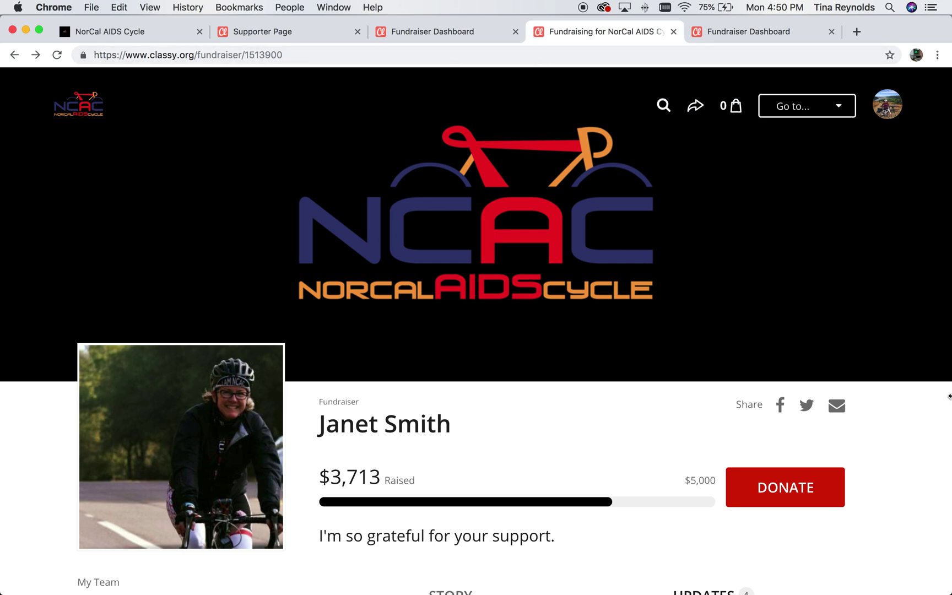
From the Fundraiser Dashboard, view the public page showing $126 raised of a $3,000 goal.
{"action": "left_click", "coordinate": [436, 31]}
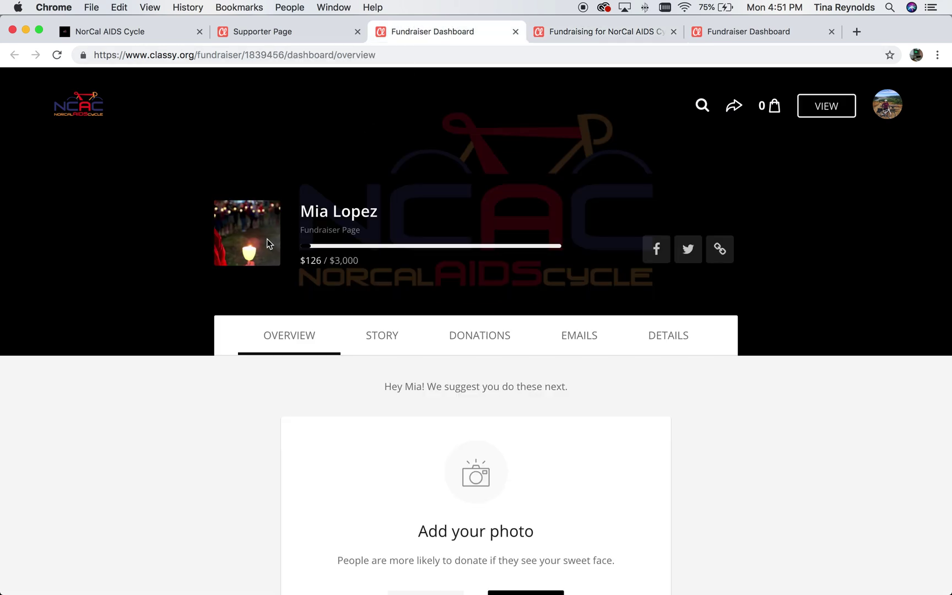
{"action": "left_click", "coordinate": [823, 112]}
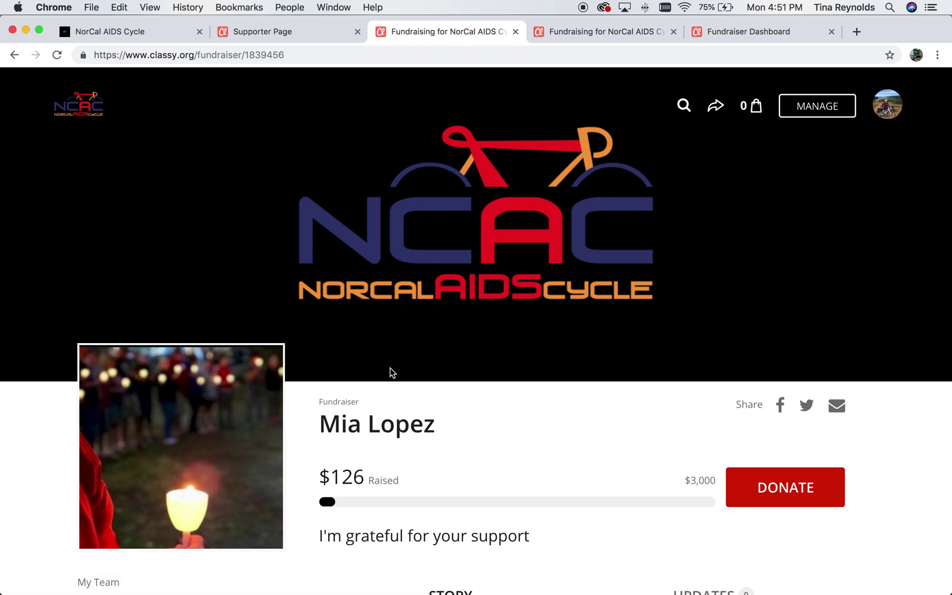
{"action": "scroll", "coordinate": [390, 372], "scroll_direction": "down", "scroll_amount": 10}
{"action": "scroll", "coordinate": [390, 371], "scroll_direction": "up", "scroll_amount": 10}
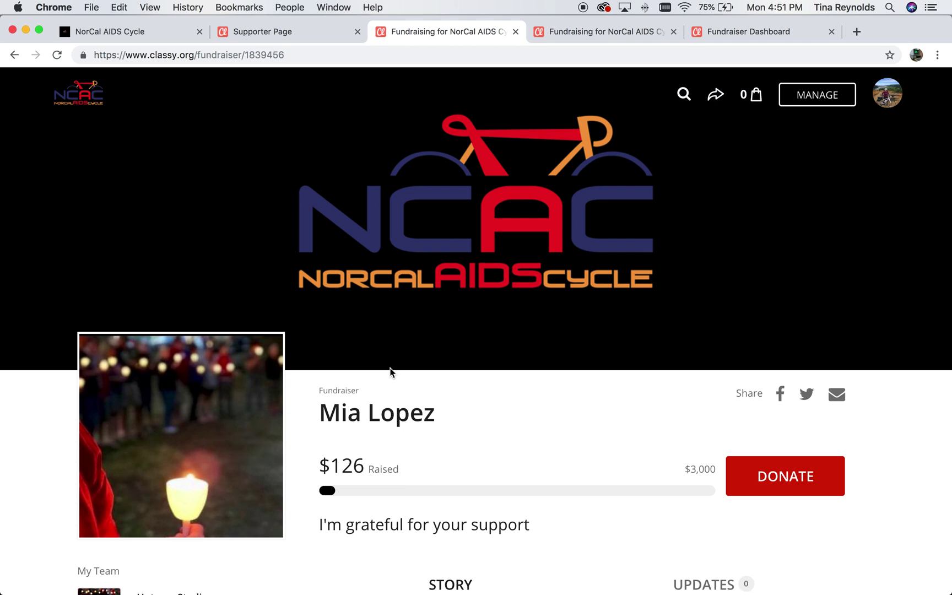
{"action": "scroll", "coordinate": [390, 372], "scroll_direction": "down", "scroll_amount": 3}
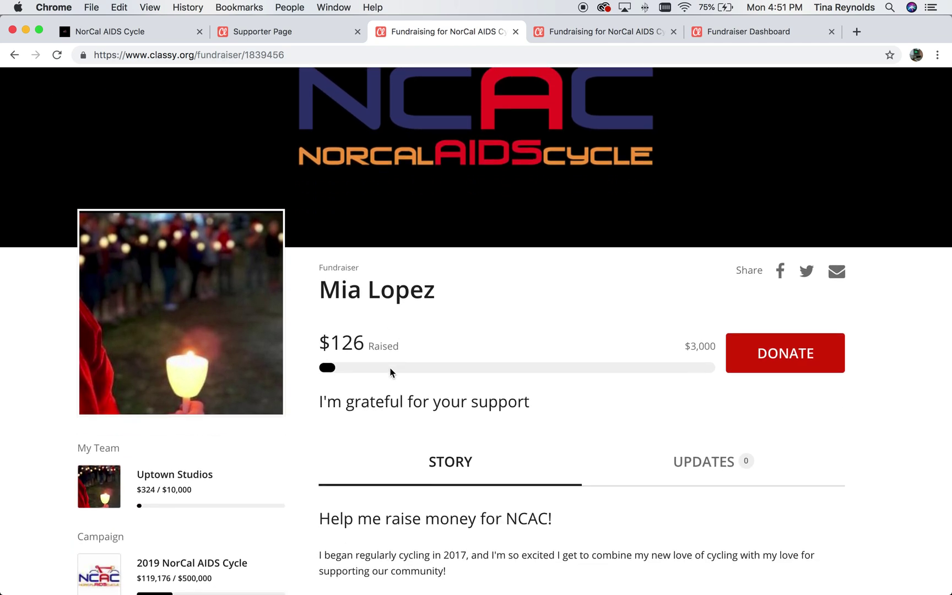
{"action": "scroll", "coordinate": [390, 371], "scroll_direction": "up", "scroll_amount": 3}
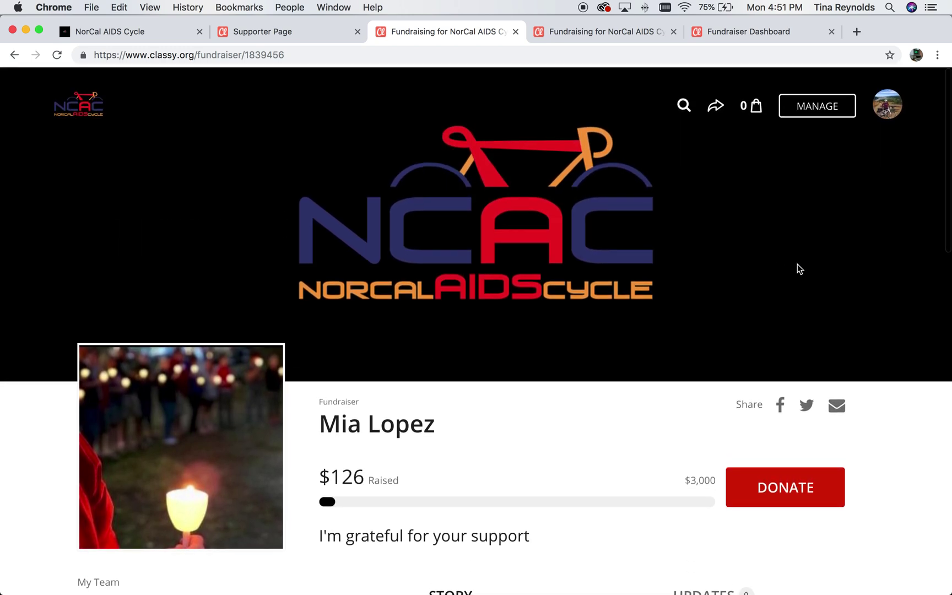
Return to the dashboard overview and scroll to the 'Add your photo' suggestion.
{"action": "left_click", "coordinate": [815, 111]}
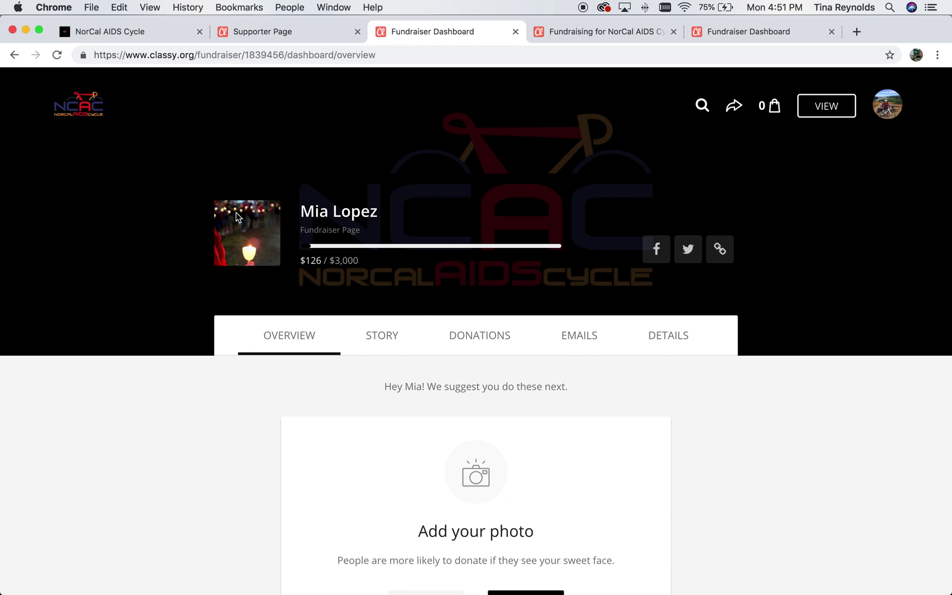
{"action": "scroll", "coordinate": [488, 291], "scroll_direction": "down", "scroll_amount": 3}
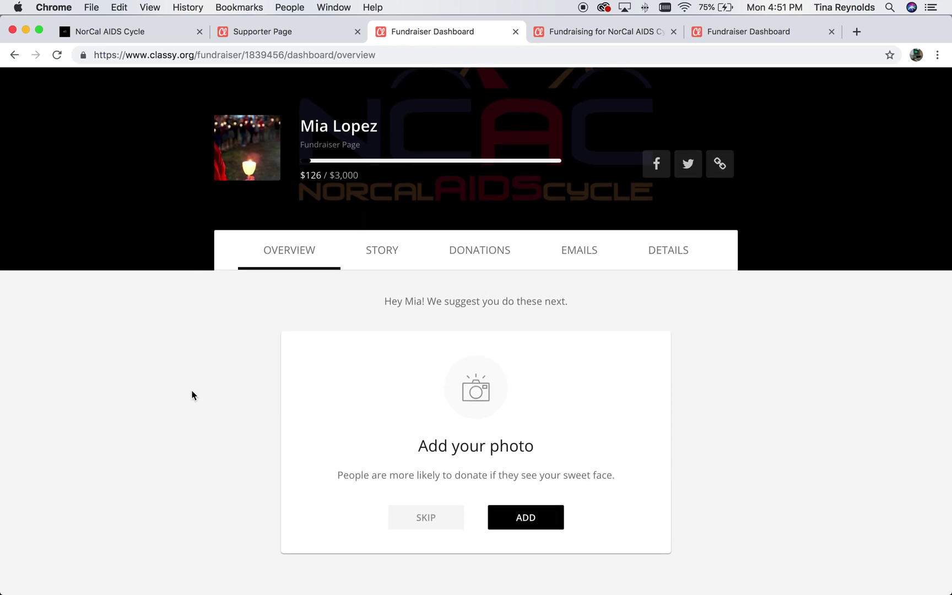
{"action": "scroll", "coordinate": [193, 395], "scroll_direction": "down", "scroll_amount": 5}
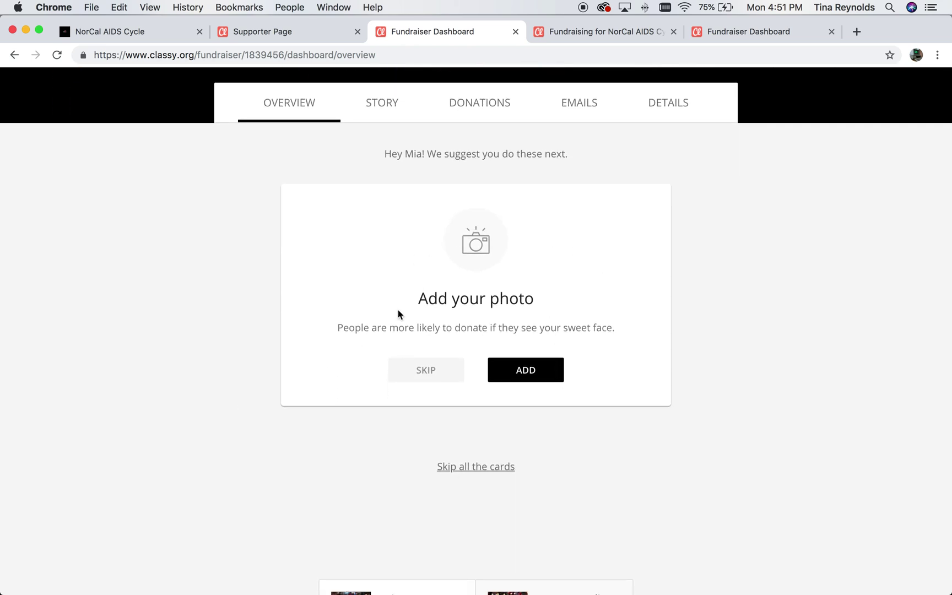
{"action": "scroll", "coordinate": [397, 309], "scroll_direction": "up", "scroll_amount": 2}
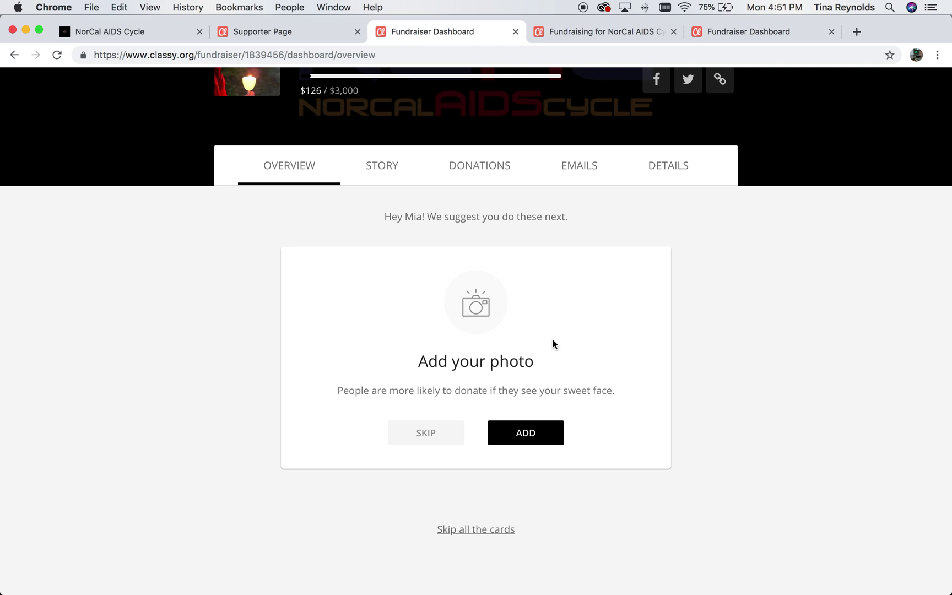
Upload the cyclist jpg from Downloads, adjust its zoom, and save it as the profile picture.
{"action": "left_click", "coordinate": [516, 435]}
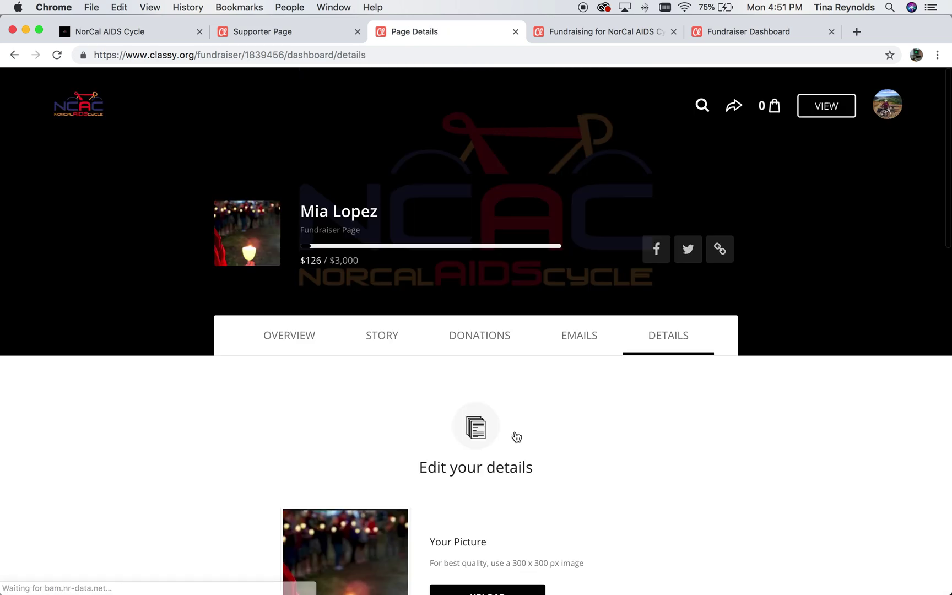
{"action": "scroll", "coordinate": [515, 435], "scroll_direction": "down", "scroll_amount": 3}
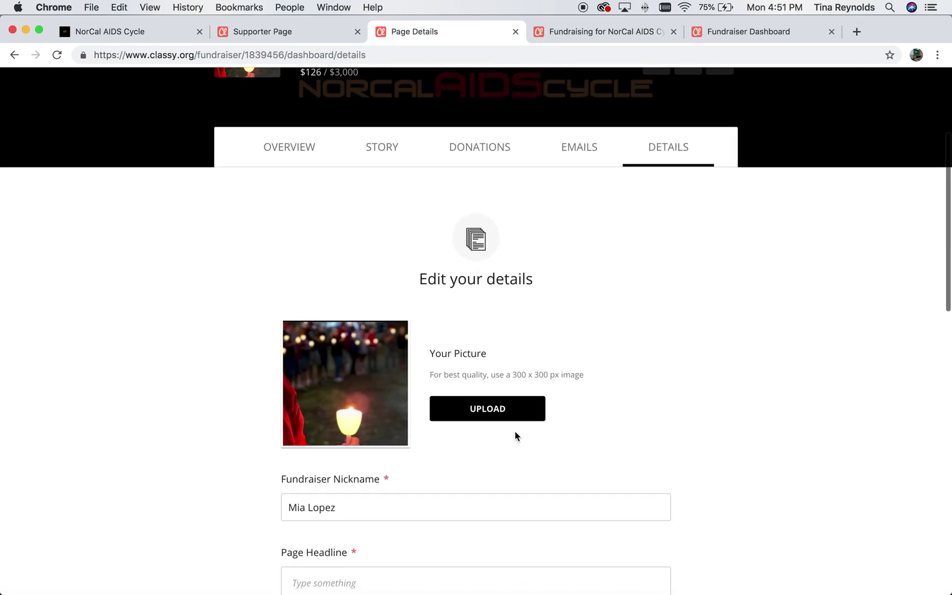
{"action": "scroll", "coordinate": [473, 353], "scroll_direction": "down", "scroll_amount": 1}
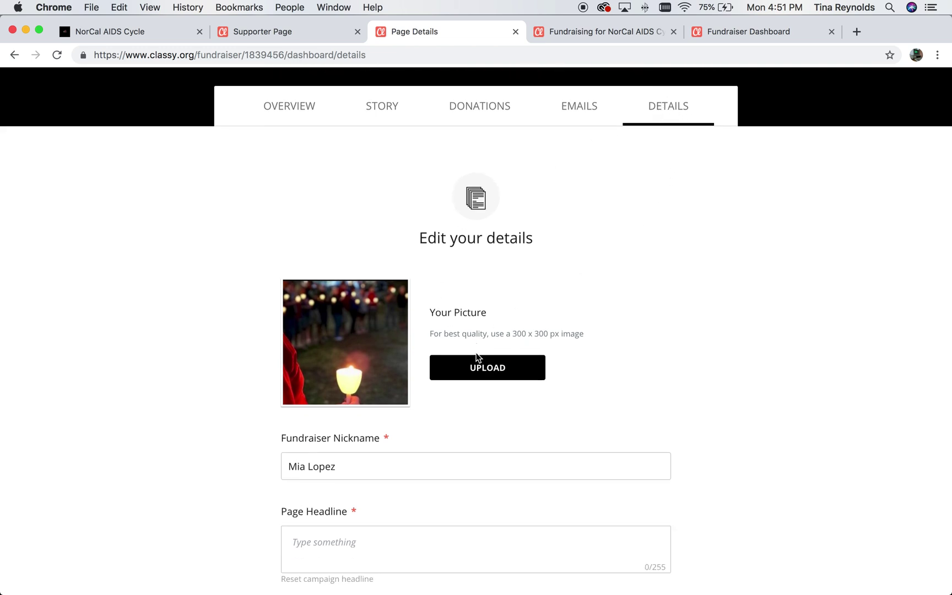
{"action": "left_click", "coordinate": [477, 372]}
{"action": "left_click", "coordinate": [545, 387]}
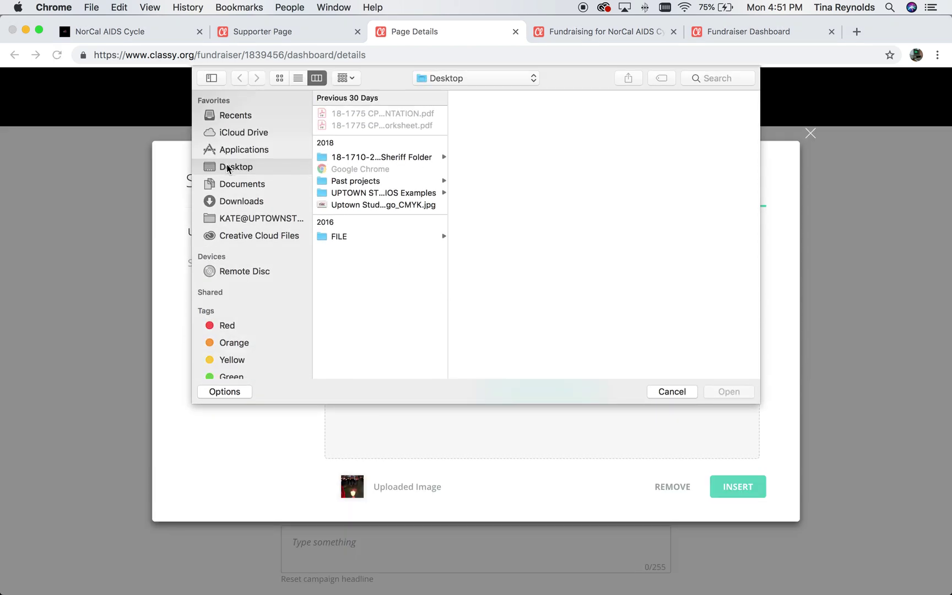
{"action": "left_click", "coordinate": [235, 205]}
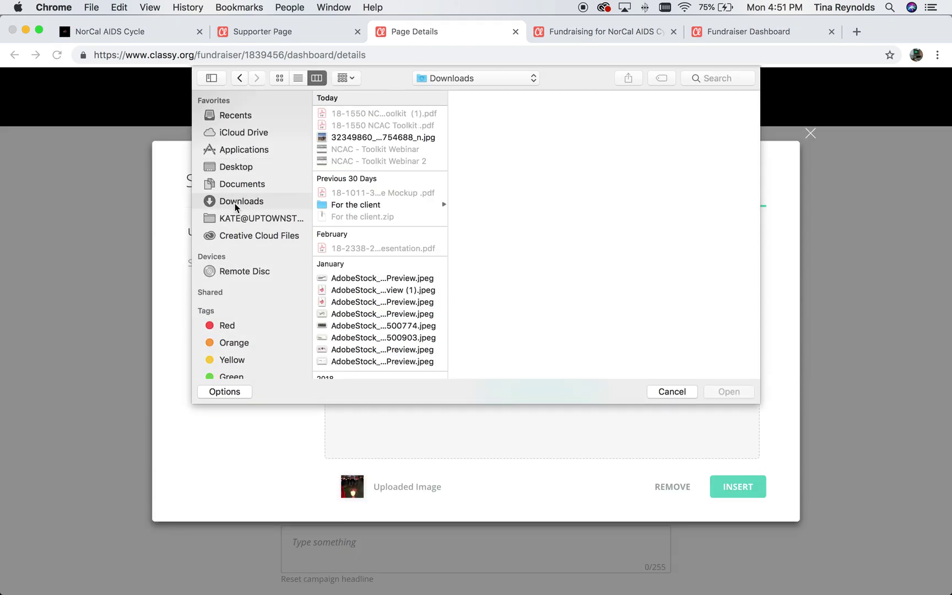
{"action": "left_click", "coordinate": [377, 138]}
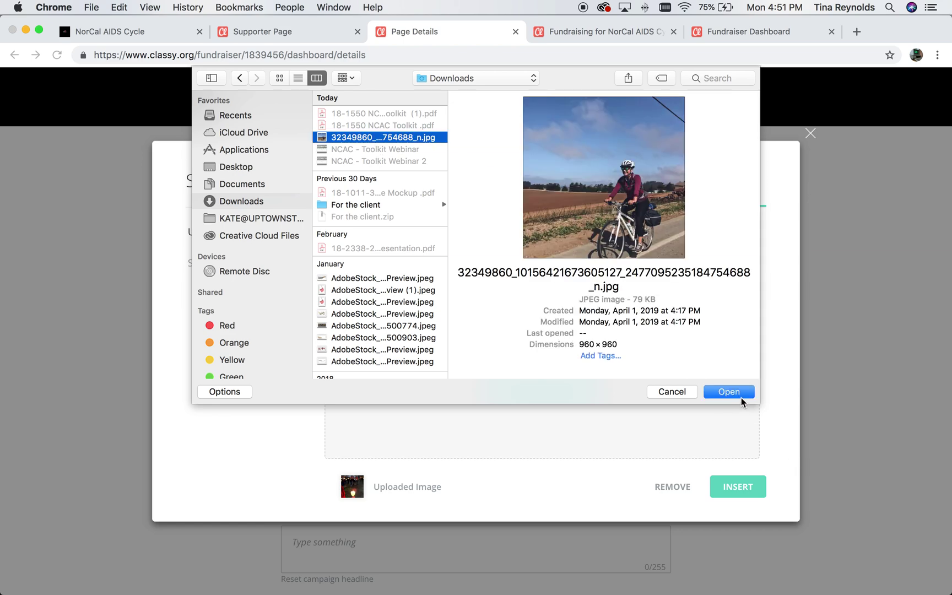
{"action": "left_click", "coordinate": [729, 391]}
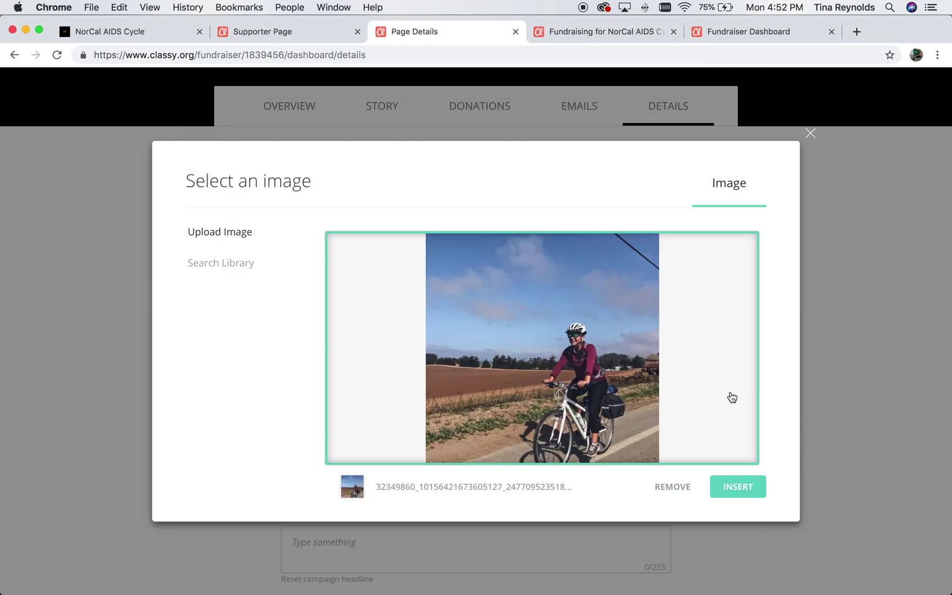
{"action": "left_click", "coordinate": [739, 488]}
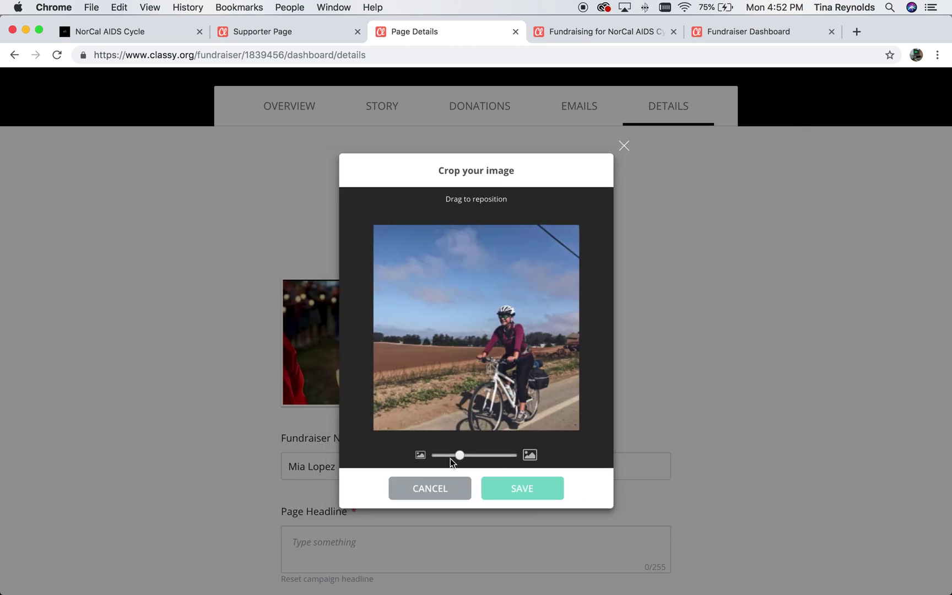
{"action": "mouse_move", "coordinate": [460, 459]}
{"action": "left_mouse_down"}
{"action": "mouse_move", "coordinate": [446, 457]}
{"action": "mouse_move", "coordinate": [471, 457]}
{"action": "mouse_move", "coordinate": [460, 457]}
{"action": "left_mouse_up"}
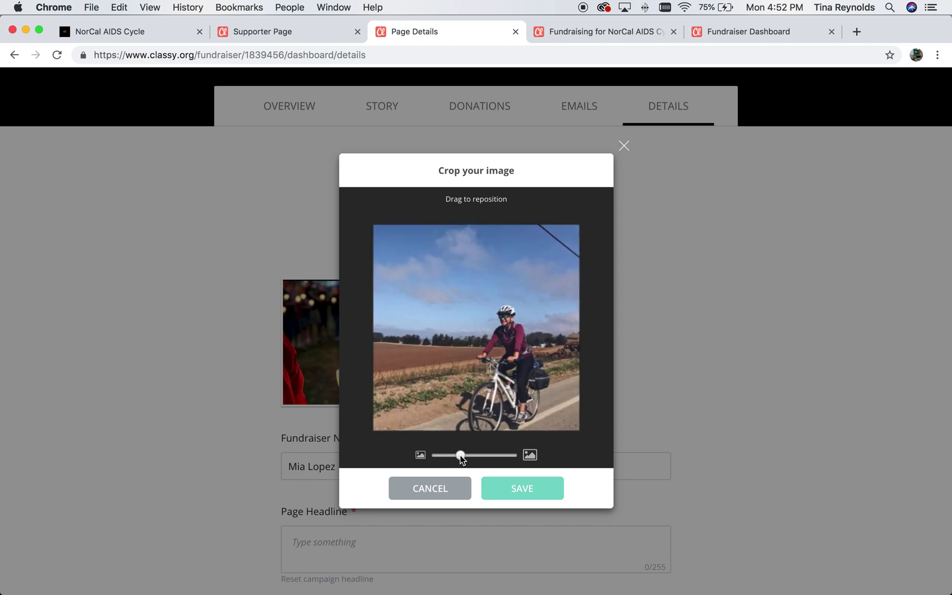
{"action": "left_click", "coordinate": [524, 486]}
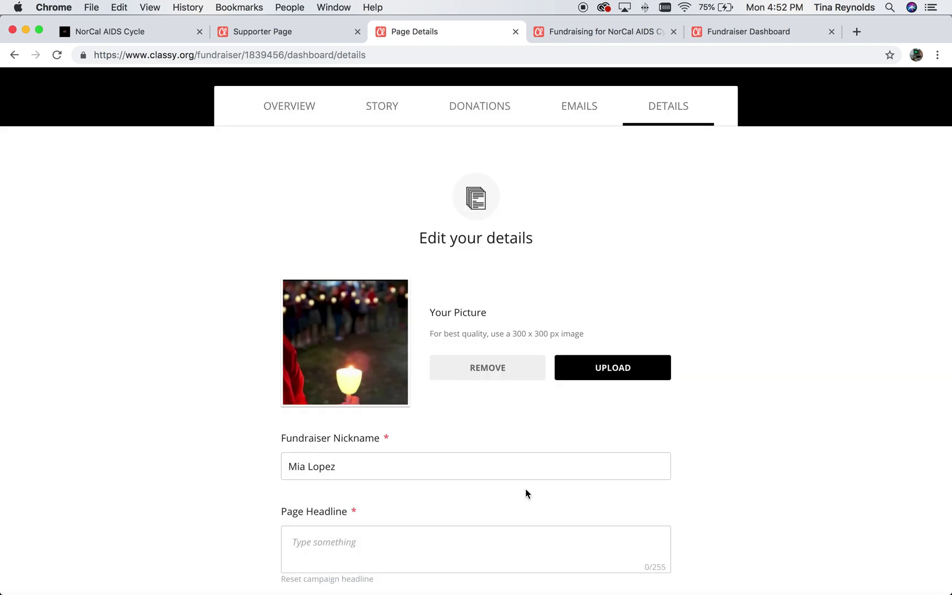
Enter the page headline 'Excited to be riding and supporting NCAC this year! Please donate.'.
{"action": "scroll", "coordinate": [525, 493], "scroll_direction": "down", "scroll_amount": 3}
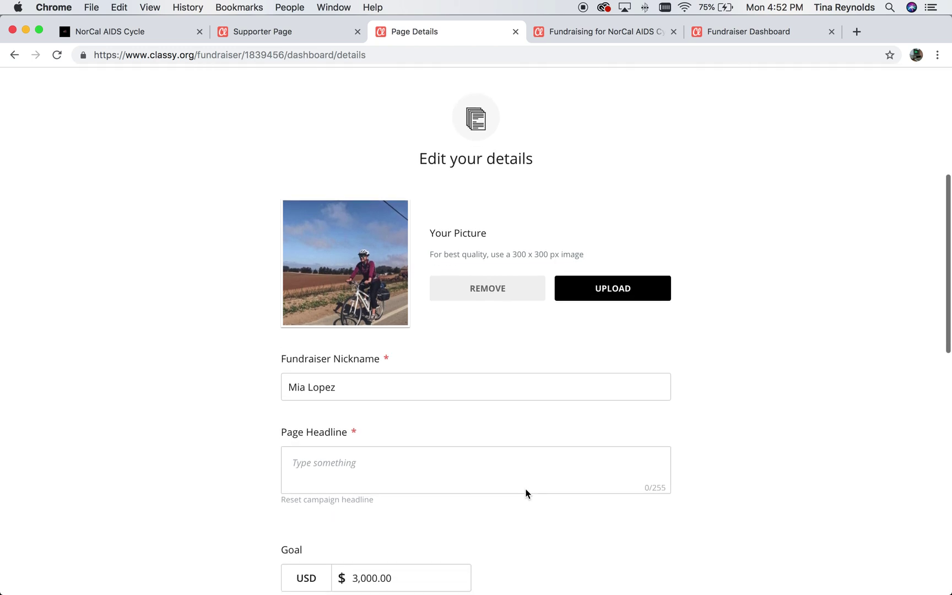
{"action": "left_click", "coordinate": [389, 395]}
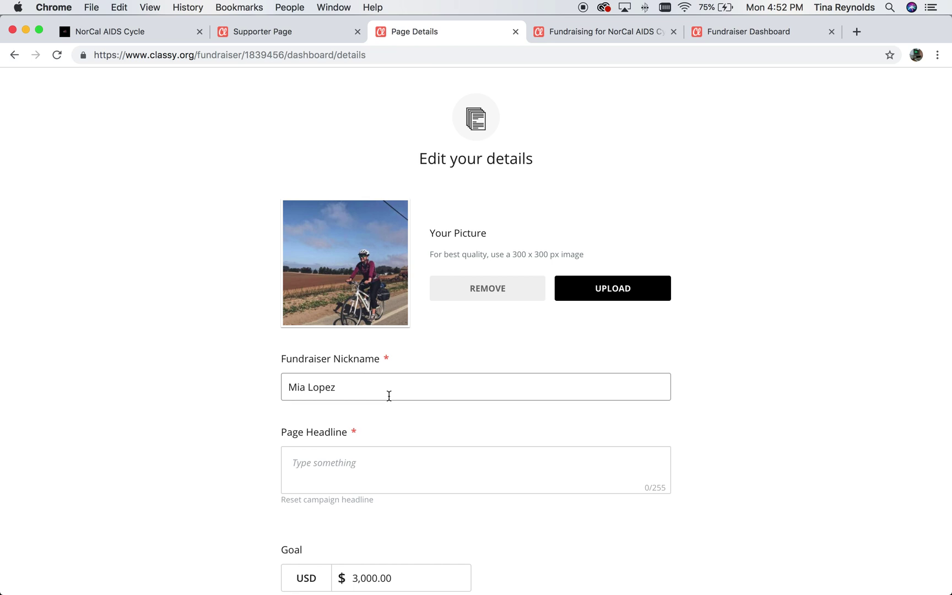
{"action": "left_click", "coordinate": [366, 463]}
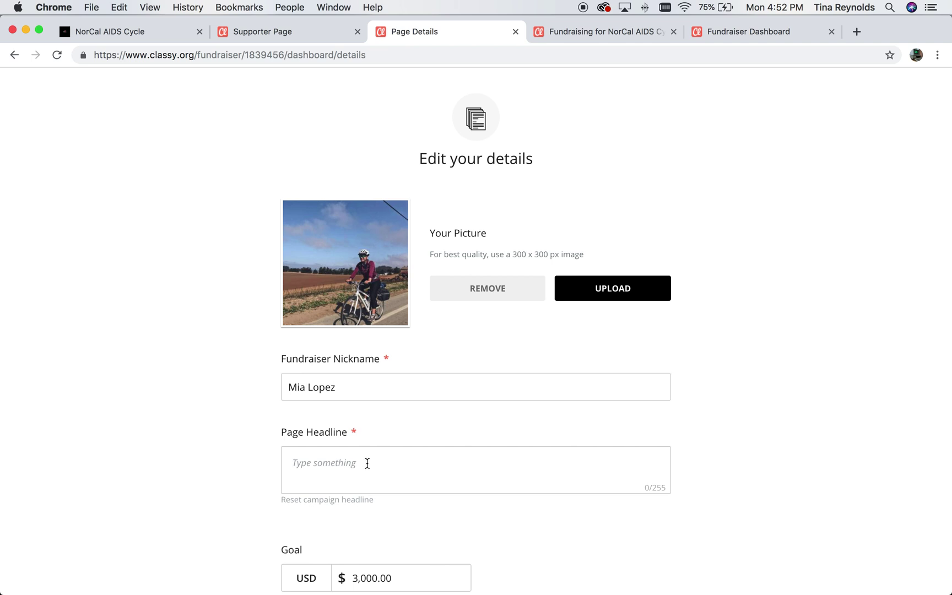
{"action": "scroll", "coordinate": [367, 464], "scroll_direction": "down", "scroll_amount": 3}
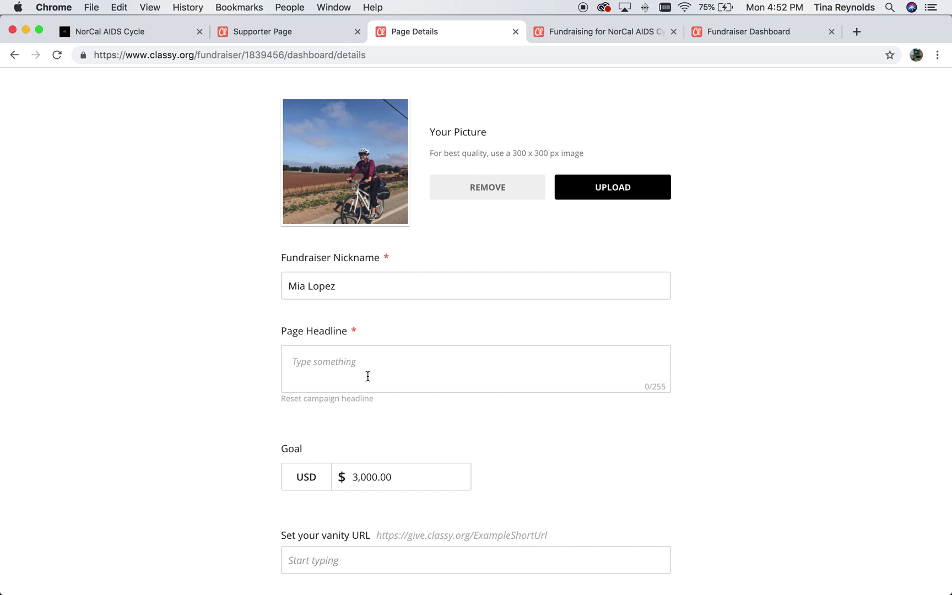
{"action": "left_click", "coordinate": [368, 376]}
{"action": "type", "text": "Excited to be riding and support"}
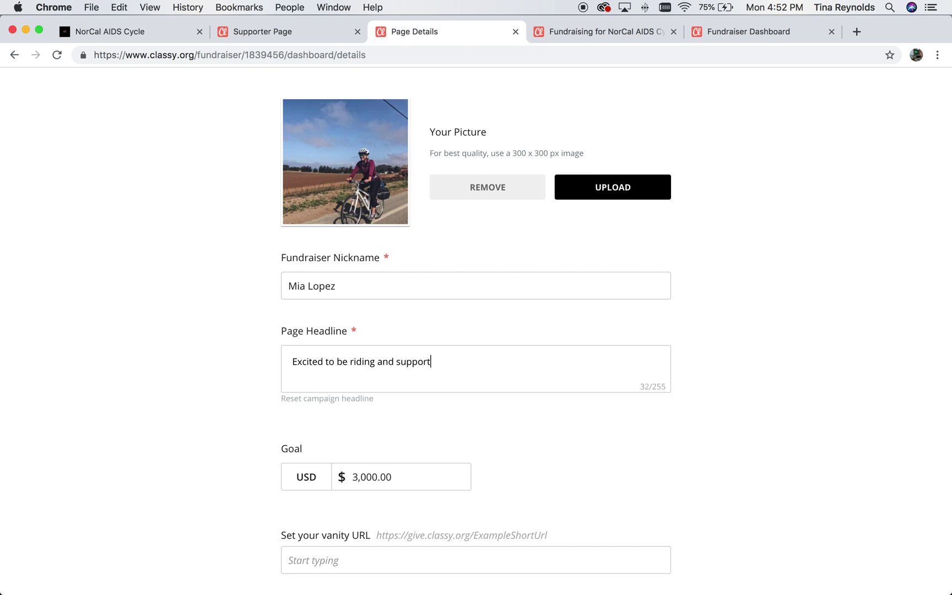
{"action": "type", "text": "ing NCAC this year! Please"}
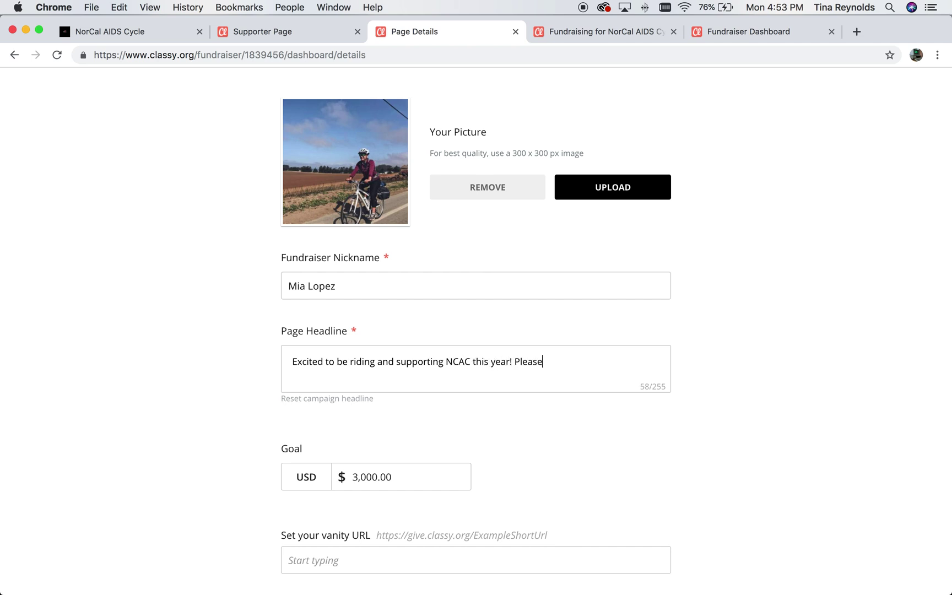
{"action": "type", "text": " donate."}
{"action": "scroll", "coordinate": [309, 427], "scroll_direction": "down", "scroll_amount": 3}
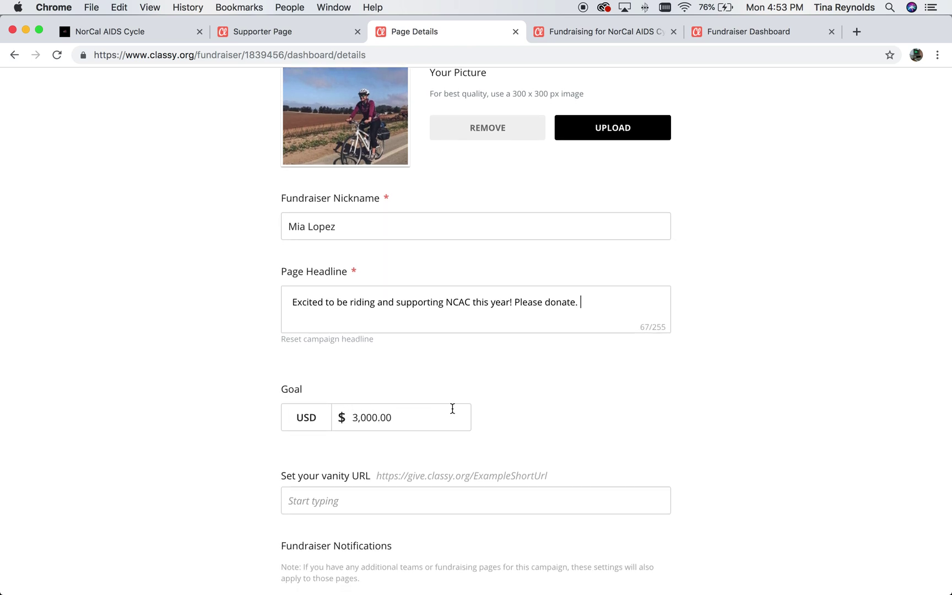
{"action": "scroll", "coordinate": [451, 408], "scroll_direction": "down", "scroll_amount": 3}
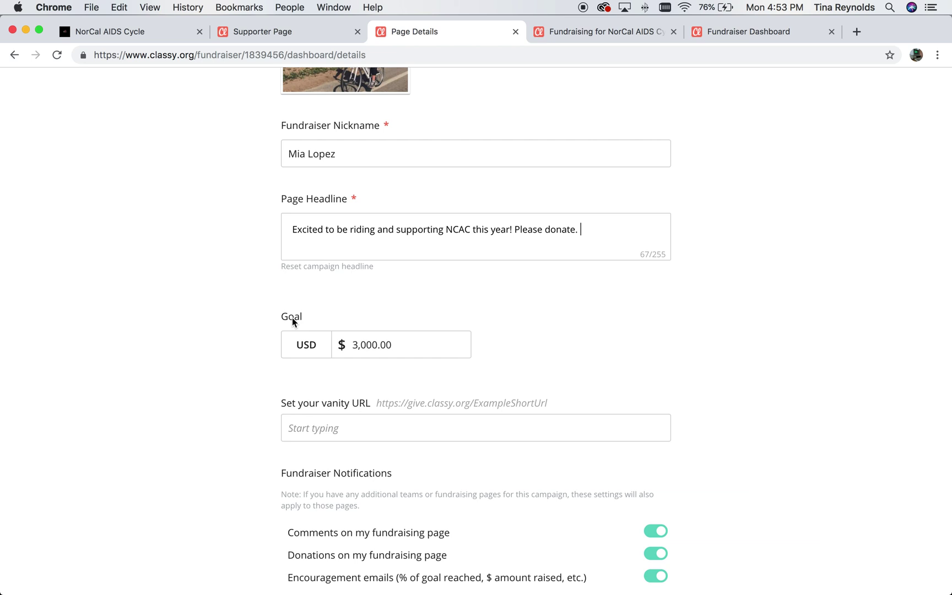
Set the vanity URL to the fundraiser's name and save the page detail changes.
{"action": "scroll", "coordinate": [293, 317], "scroll_direction": "down", "scroll_amount": 3}
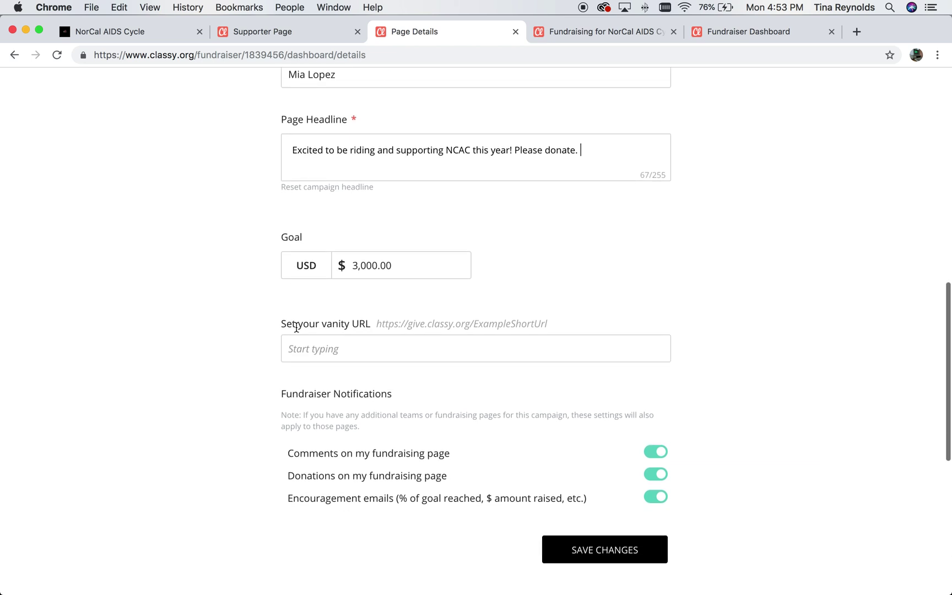
{"action": "left_click", "coordinate": [314, 351]}
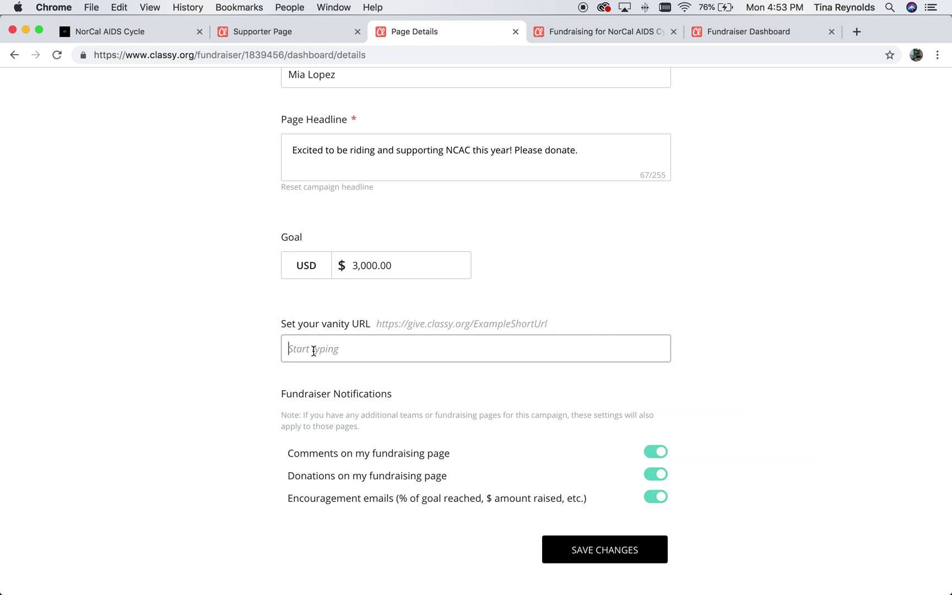
{"action": "left_click", "coordinate": [131, 354]}
{"action": "scroll", "coordinate": [398, 427], "scroll_direction": "down", "scroll_amount": 3}
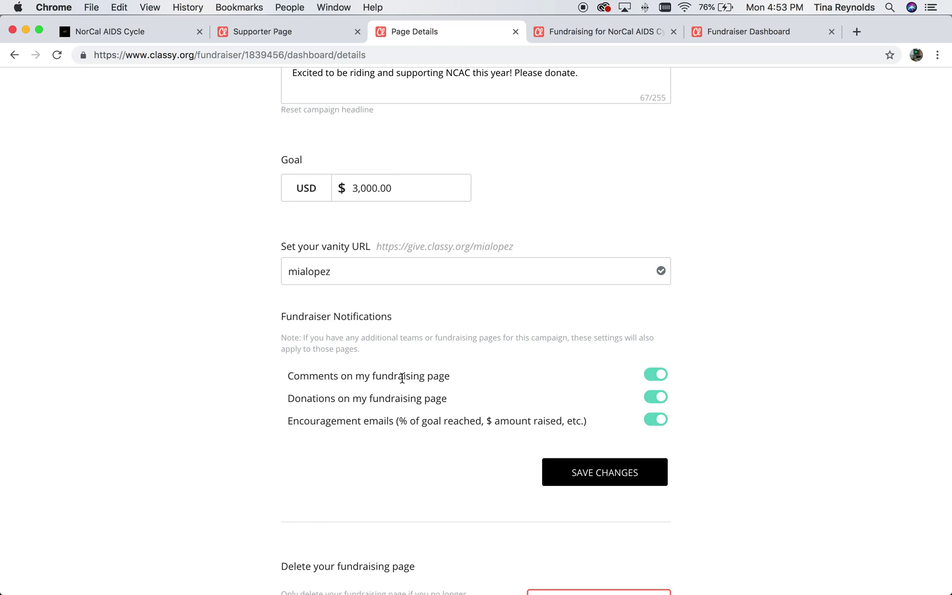
{"action": "left_click", "coordinate": [605, 472]}
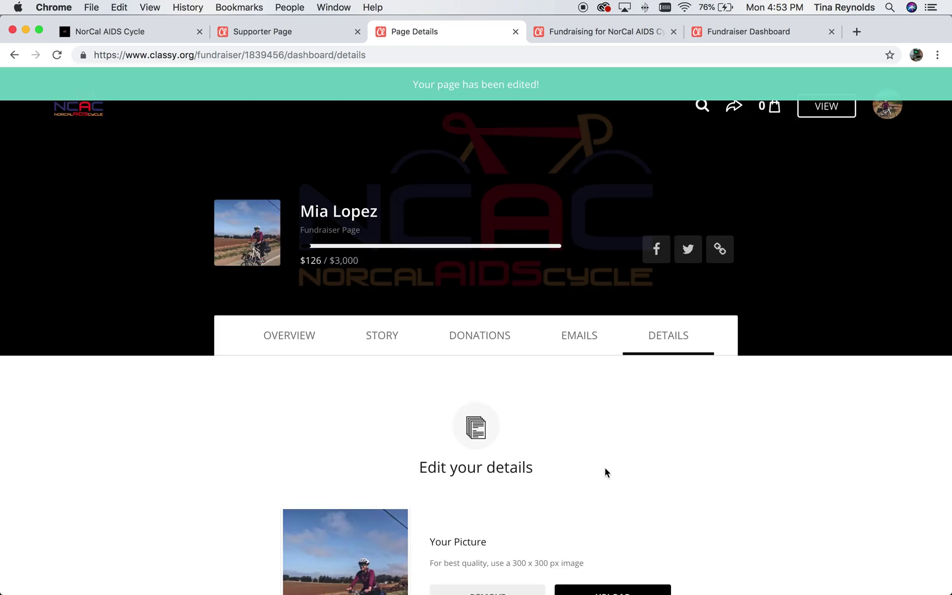
Review the public page with the cyclist photo and new headline, then return to the dashboard.
{"action": "left_click", "coordinate": [822, 112]}
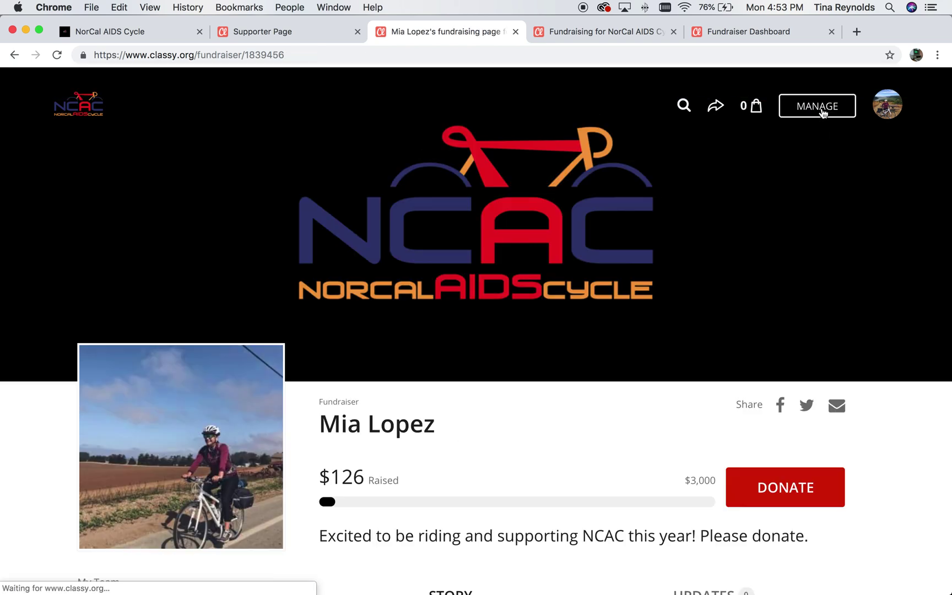
{"action": "scroll", "coordinate": [575, 174], "scroll_direction": "down", "scroll_amount": 3}
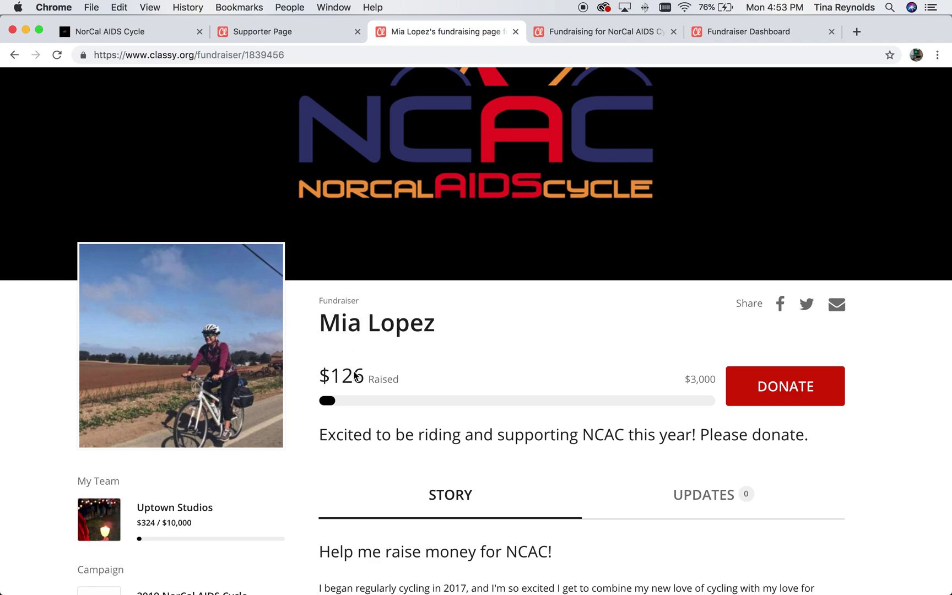
{"action": "scroll", "coordinate": [354, 375], "scroll_direction": "down", "scroll_amount": 3}
{"action": "scroll", "coordinate": [354, 375], "scroll_direction": "up", "scroll_amount": 2}
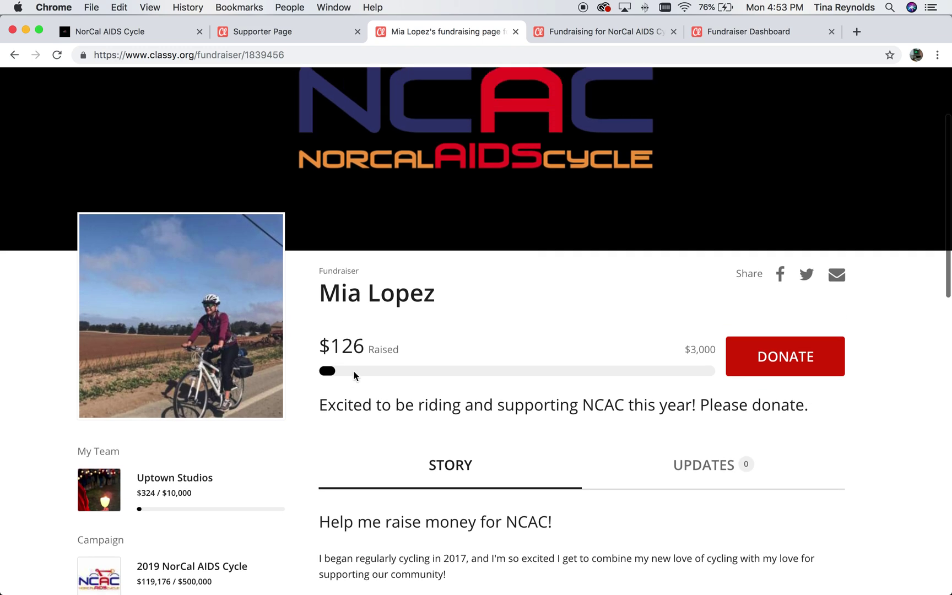
{"action": "left_click", "coordinate": [288, 54]}
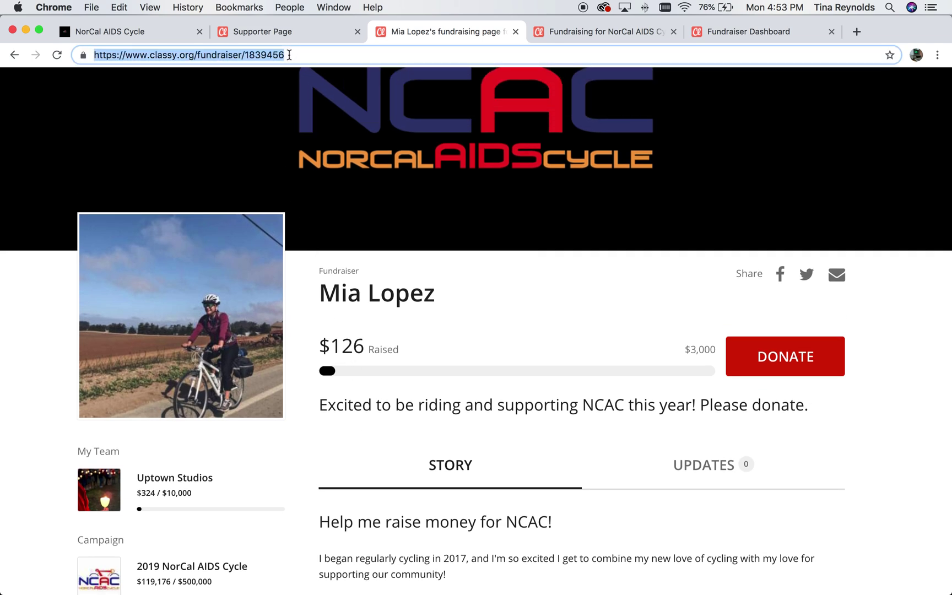
{"action": "scroll", "coordinate": [715, 158], "scroll_direction": "up", "scroll_amount": 3}
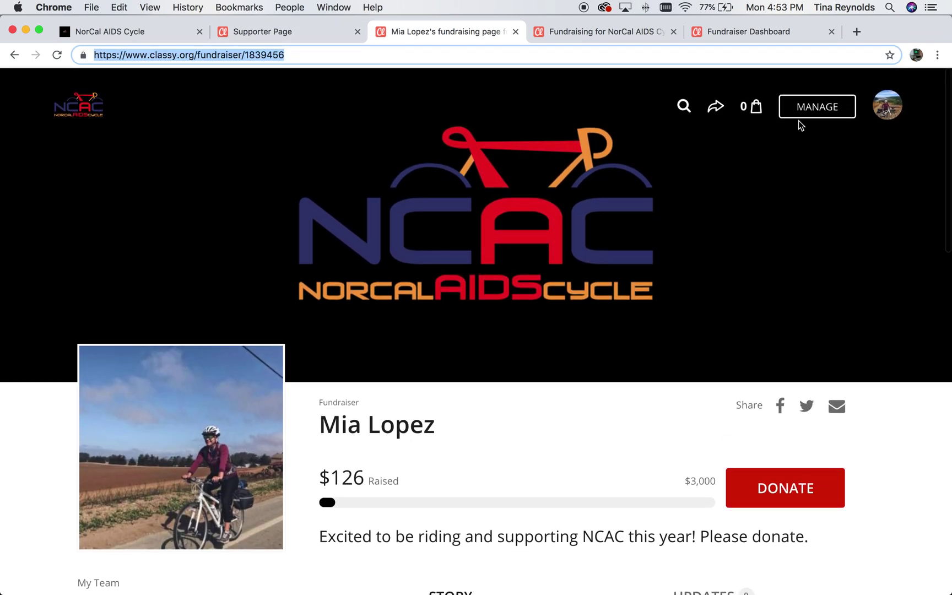
{"action": "left_click", "coordinate": [798, 115]}
Copy the page's vanity URL and load it in a new browser tab to test it.
{"action": "left_click", "coordinate": [671, 340]}
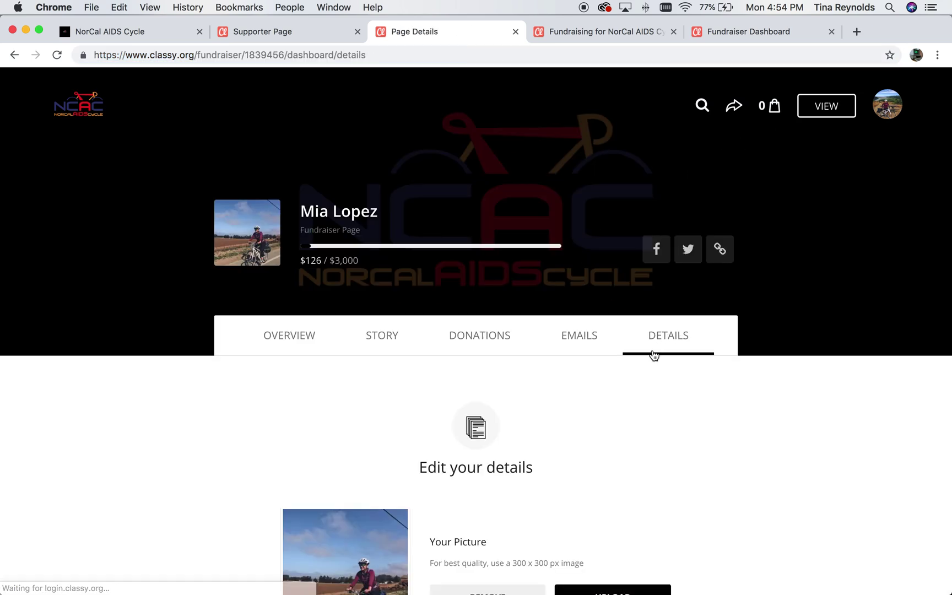
{"action": "scroll", "coordinate": [651, 354], "scroll_direction": "down", "scroll_amount": 13}
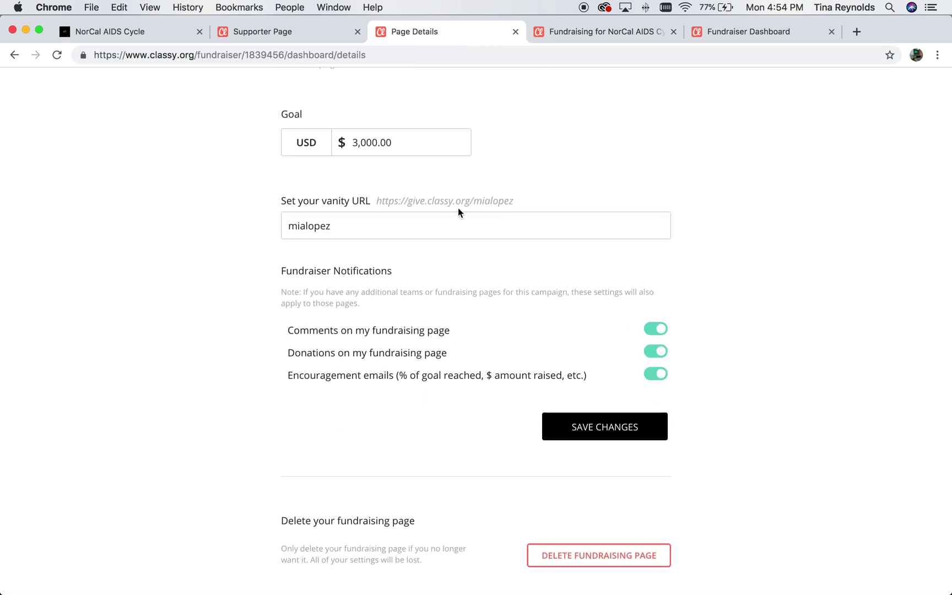
{"action": "left_click_drag", "start_coordinate": [521, 203], "coordinate": [372, 203]}
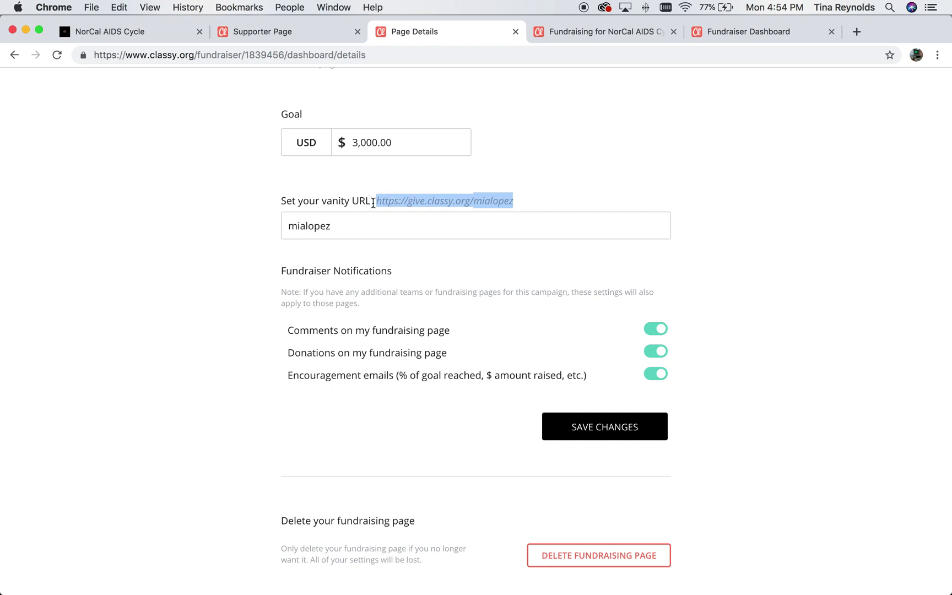
{"action": "key", "text": "super+c"}
{"action": "left_click", "coordinate": [856, 31]}
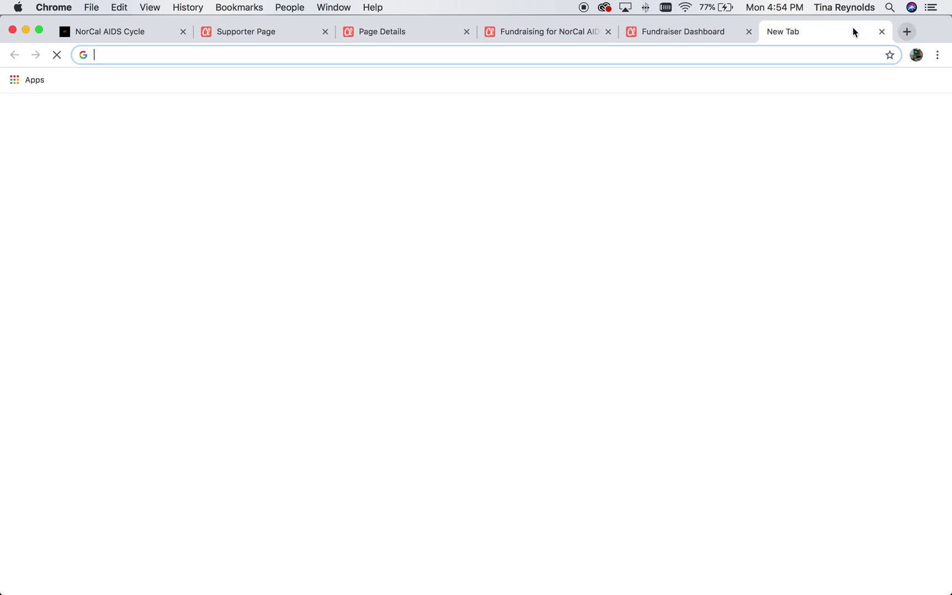
{"action": "key", "text": "super+v"}
{"action": "key", "text": "Return"}
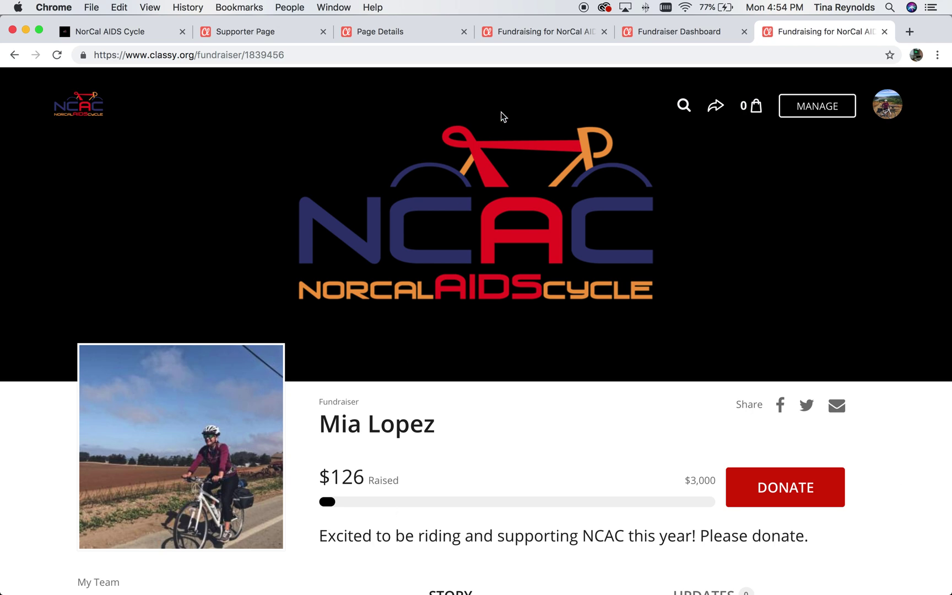
Go back to the page details settings and bring up the dashboard overview.
{"action": "left_click", "coordinate": [490, 40]}
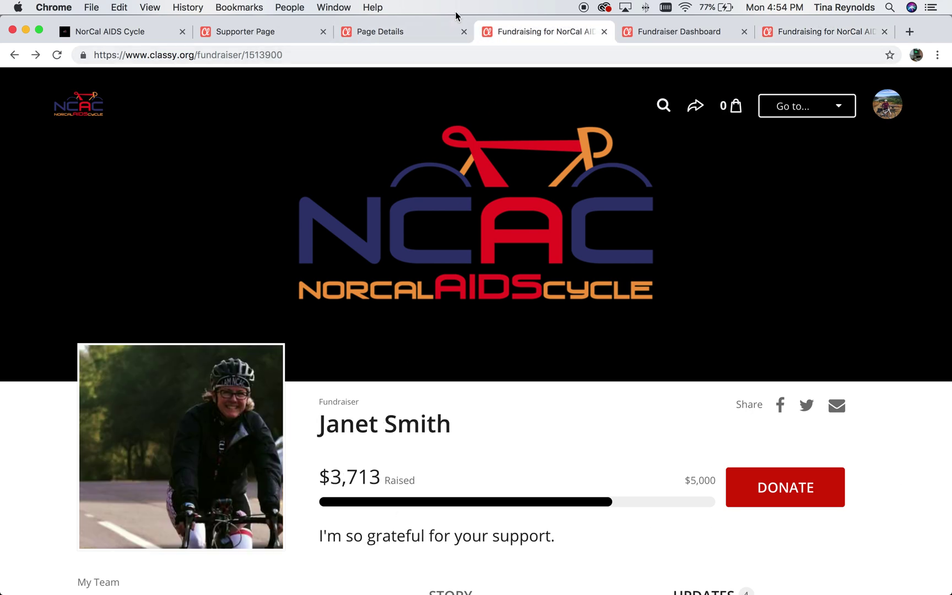
{"action": "left_click", "coordinate": [381, 32]}
{"action": "scroll", "coordinate": [357, 232], "scroll_direction": "up", "scroll_amount": 10}
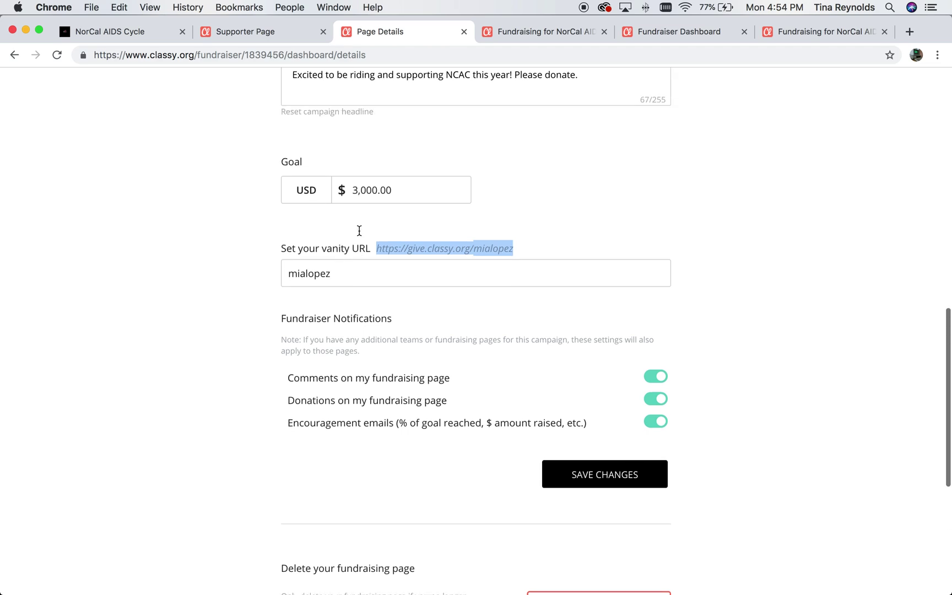
{"action": "scroll", "coordinate": [606, 397], "scroll_direction": "down", "scroll_amount": 3}
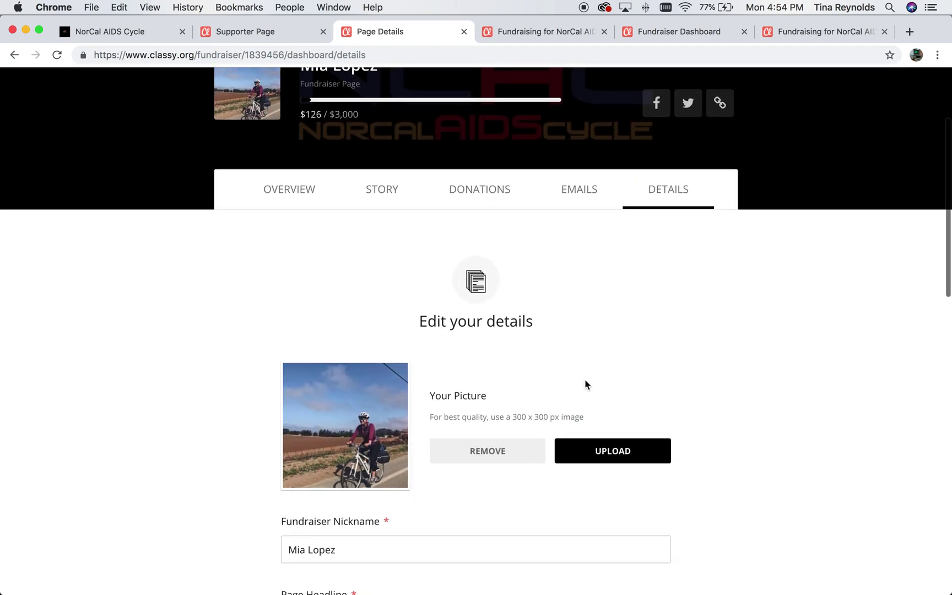
{"action": "left_click", "coordinate": [269, 203]}
{"action": "scroll", "coordinate": [274, 207], "scroll_direction": "down", "scroll_amount": 4}
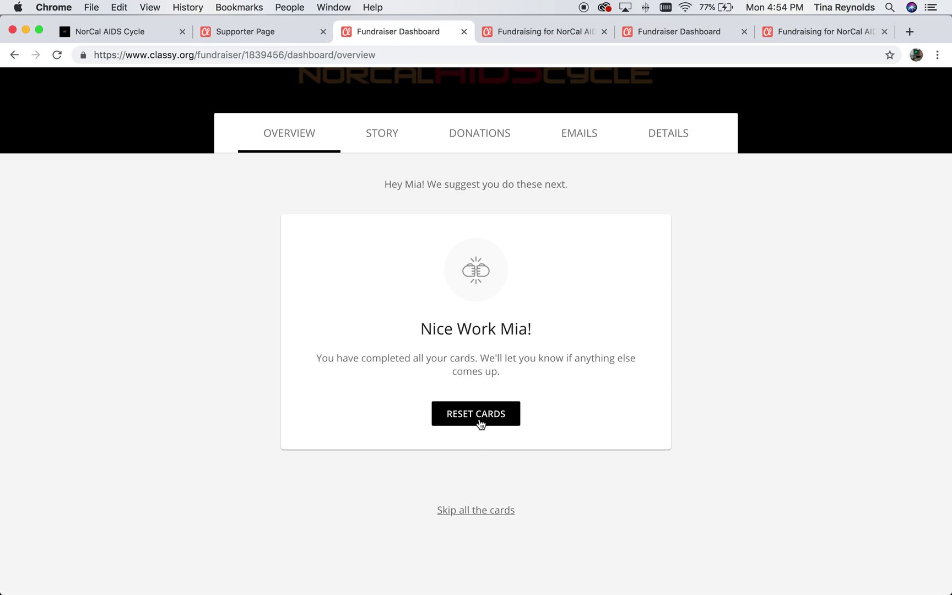
Open the STORY view and click into the story editor text.
{"action": "left_click", "coordinate": [391, 132]}
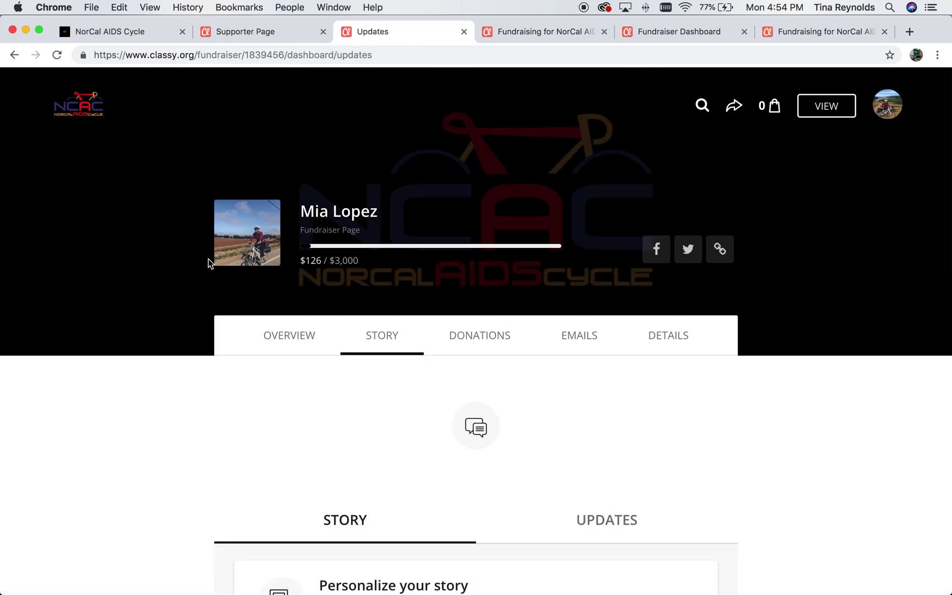
{"action": "scroll", "coordinate": [208, 262], "scroll_direction": "down", "scroll_amount": 3}
{"action": "scroll", "coordinate": [208, 264], "scroll_direction": "down", "scroll_amount": 4}
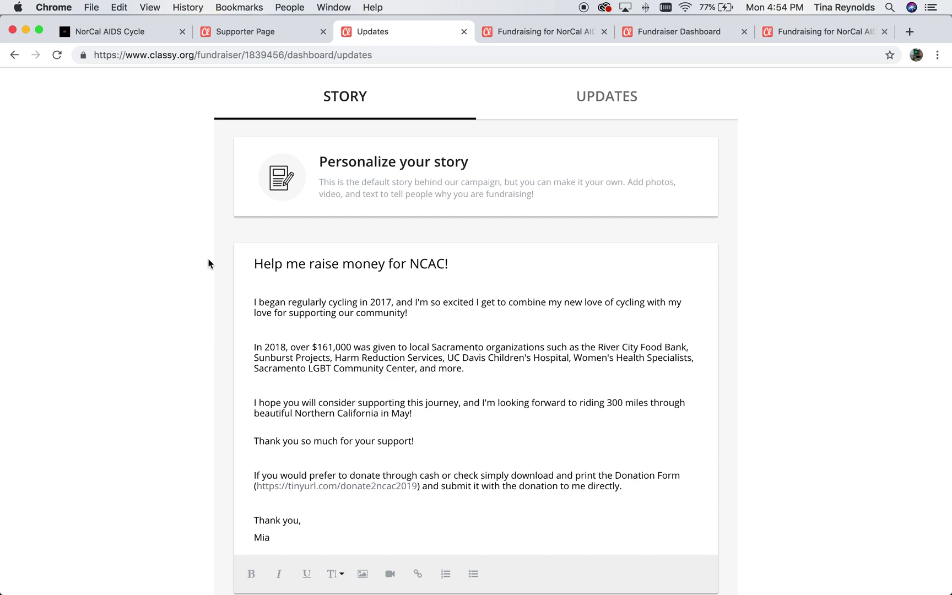
{"action": "left_click", "coordinate": [468, 323]}
{"action": "scroll", "coordinate": [456, 317], "scroll_direction": "down", "scroll_amount": 2}
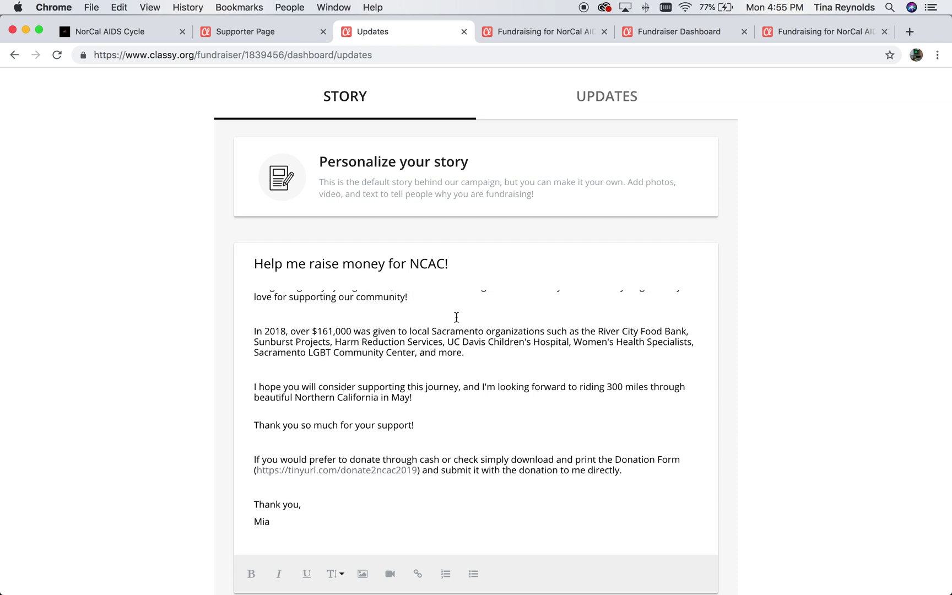
{"action": "scroll", "coordinate": [377, 349], "scroll_direction": "up", "scroll_amount": 2}
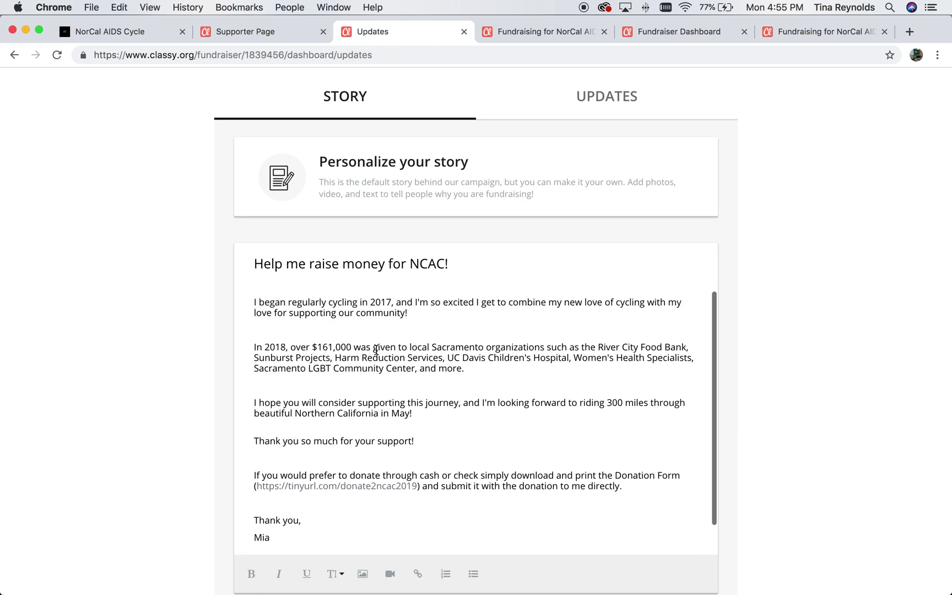
Select through the story paragraphs, including the 2018 donations and 300-mile ride sentences.
{"action": "left_click_drag", "start_coordinate": [420, 317], "coordinate": [250, 302]}
{"action": "left_click", "coordinate": [282, 348]}
{"action": "left_click_drag", "start_coordinate": [256, 346], "coordinate": [471, 373]}
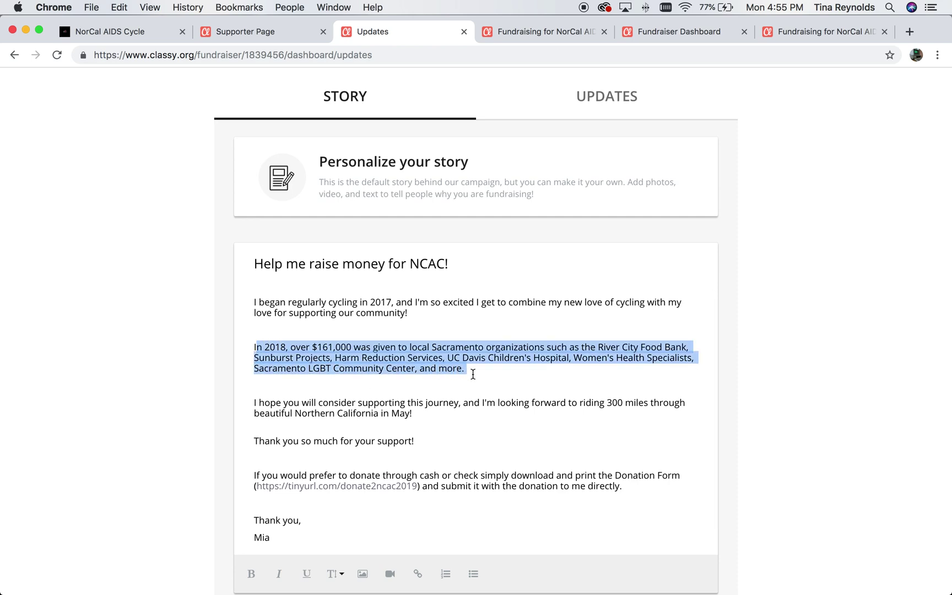
{"action": "left_click", "coordinate": [436, 444]}
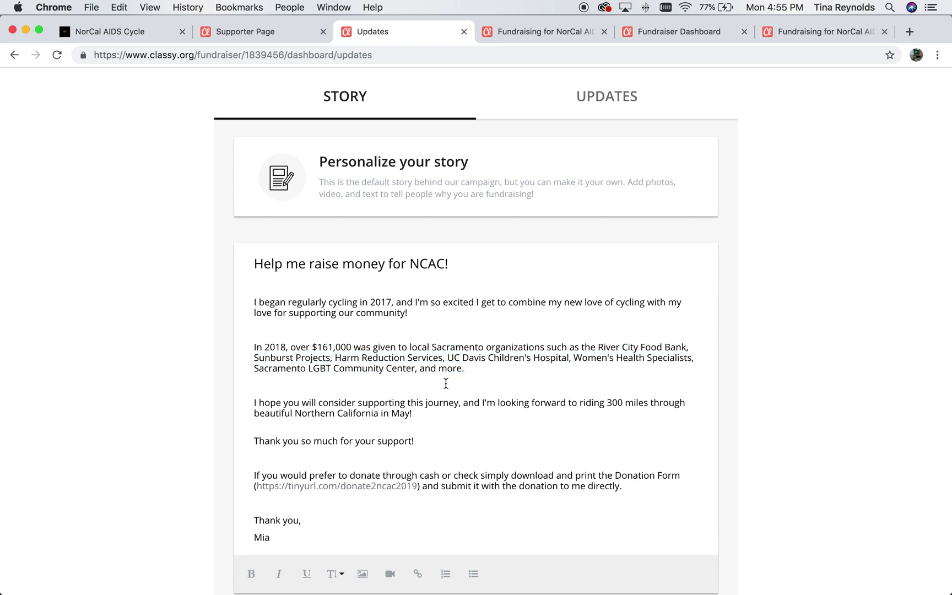
{"action": "left_click_drag", "start_coordinate": [412, 414], "coordinate": [362, 406]}
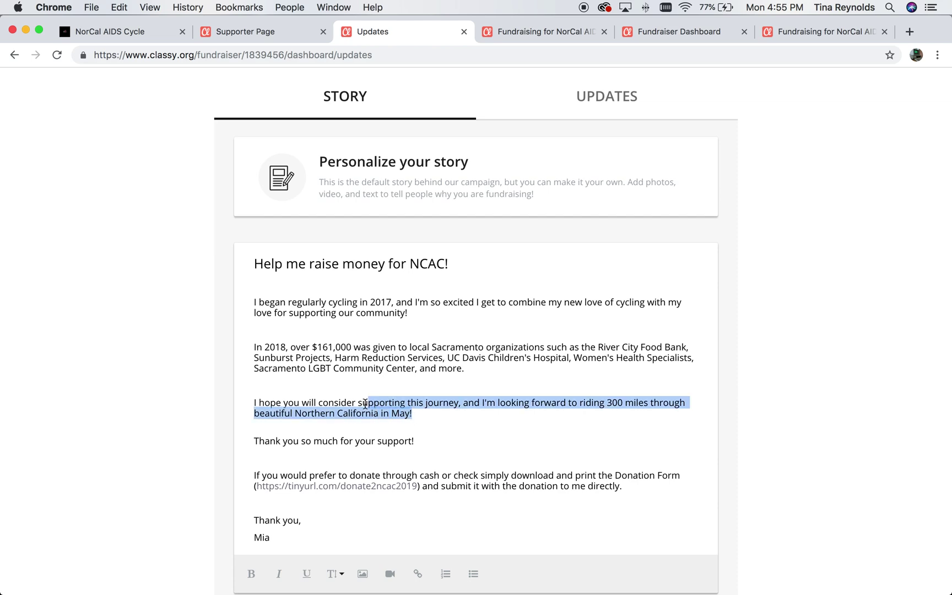
{"action": "left_click", "coordinate": [444, 472]}
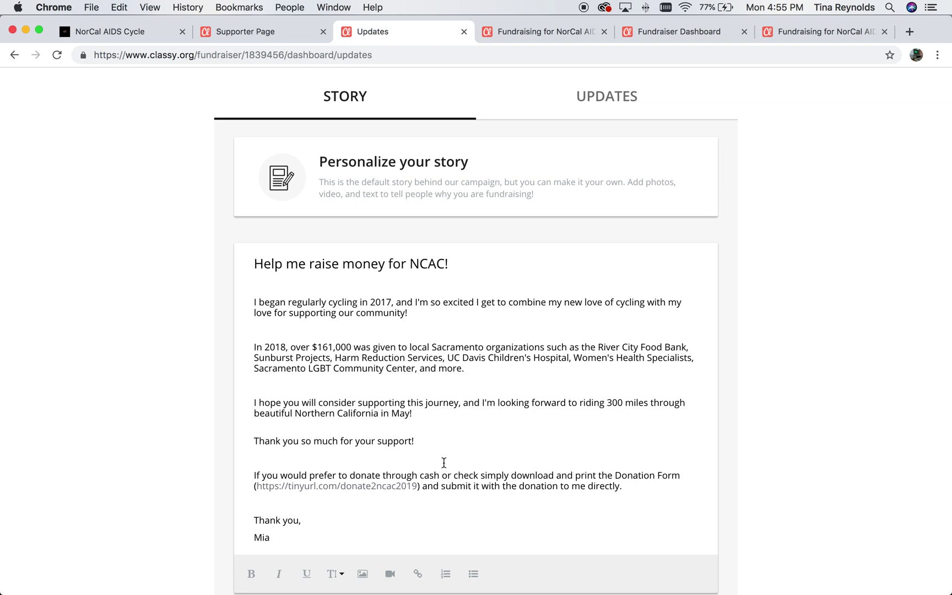
{"action": "scroll", "coordinate": [444, 472], "scroll_direction": "down", "scroll_amount": 1}
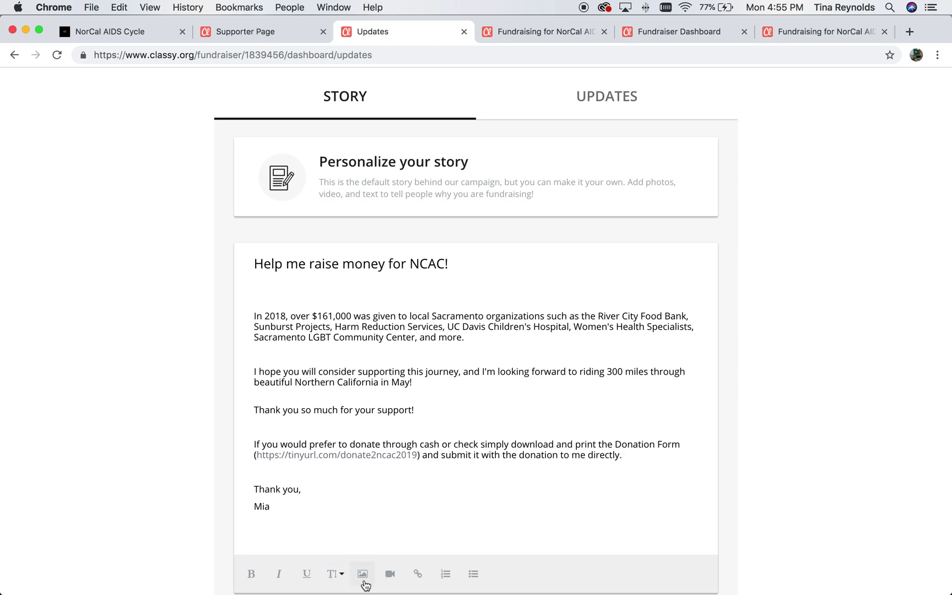
Start inserting the cycling photo into the story, then cancel without adding it.
{"action": "left_click", "coordinate": [363, 576]}
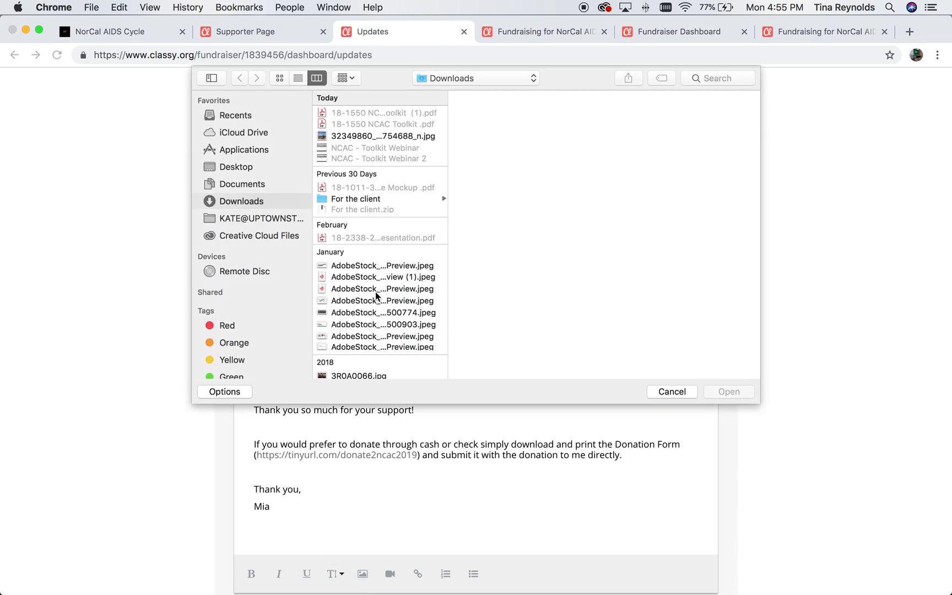
{"action": "left_click", "coordinate": [376, 137]}
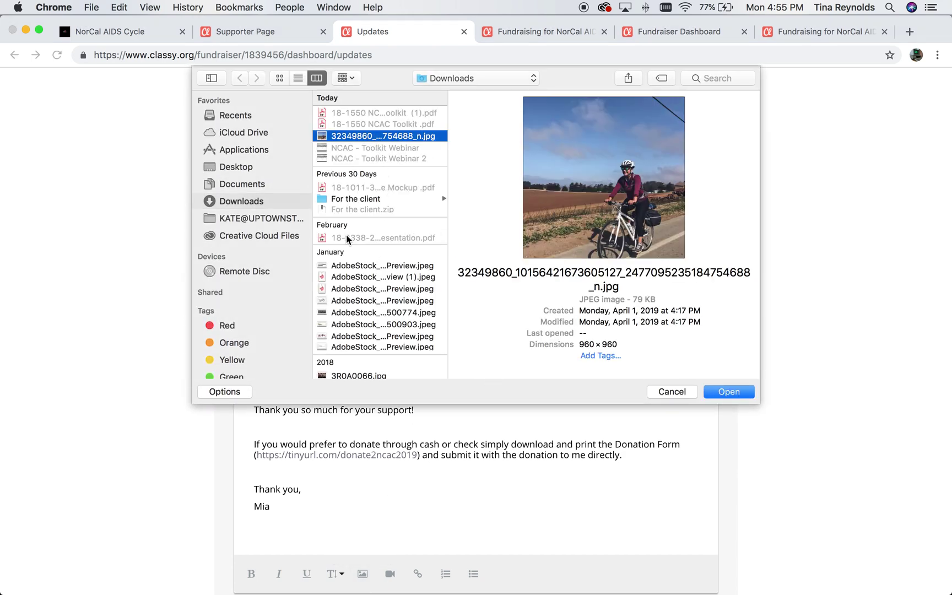
{"action": "left_click", "coordinate": [675, 392]}
Add a blank line after the line ending 'May!', before the thank-you line.
{"action": "left_click", "coordinate": [549, 361]}
{"action": "left_click", "coordinate": [432, 391]}
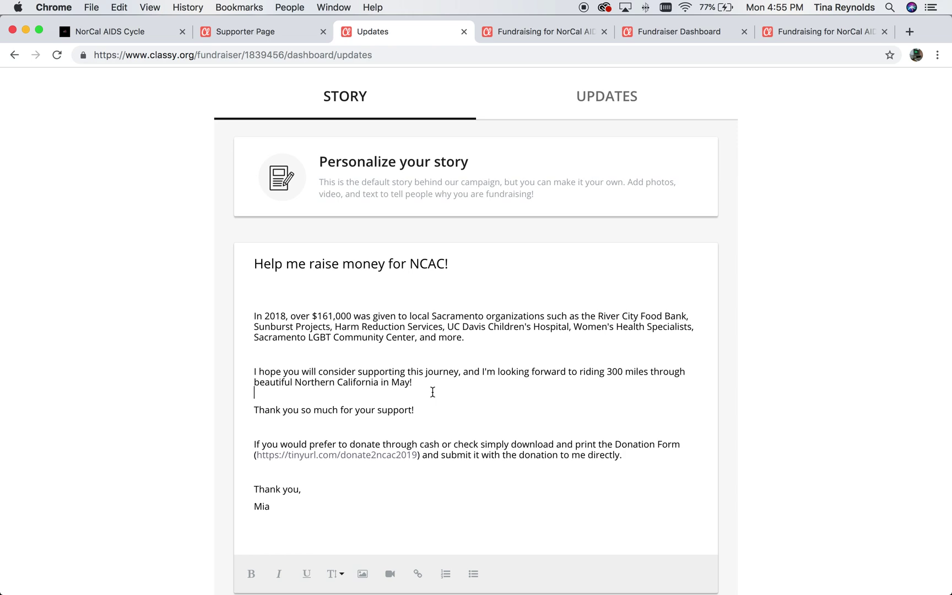
{"action": "key", "text": "Return"}
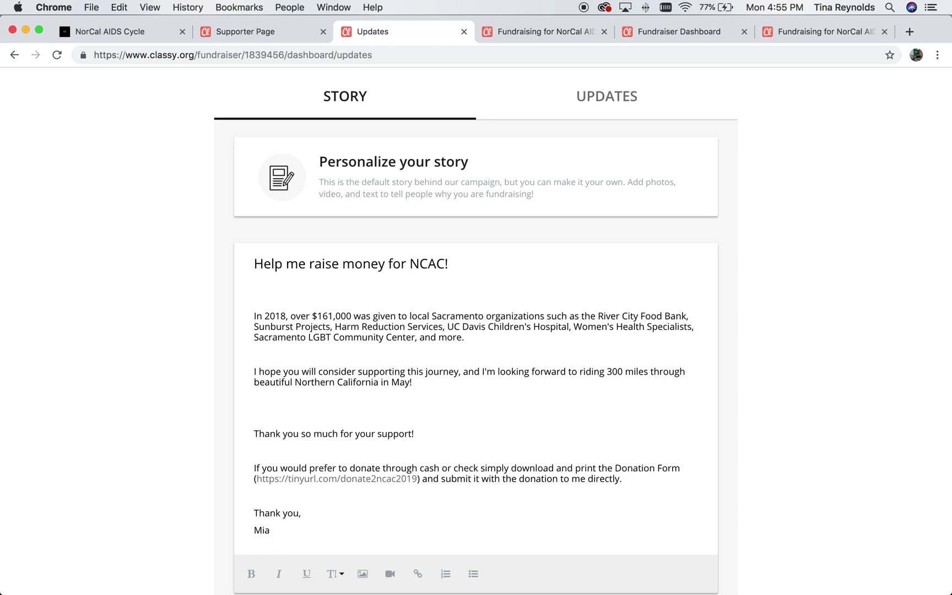
{"action": "key", "text": "BackSpace"}
Save the edited story and view the fundraiser's updates list, which has no posts.
{"action": "scroll", "coordinate": [487, 288], "scroll_direction": "up", "scroll_amount": 2}
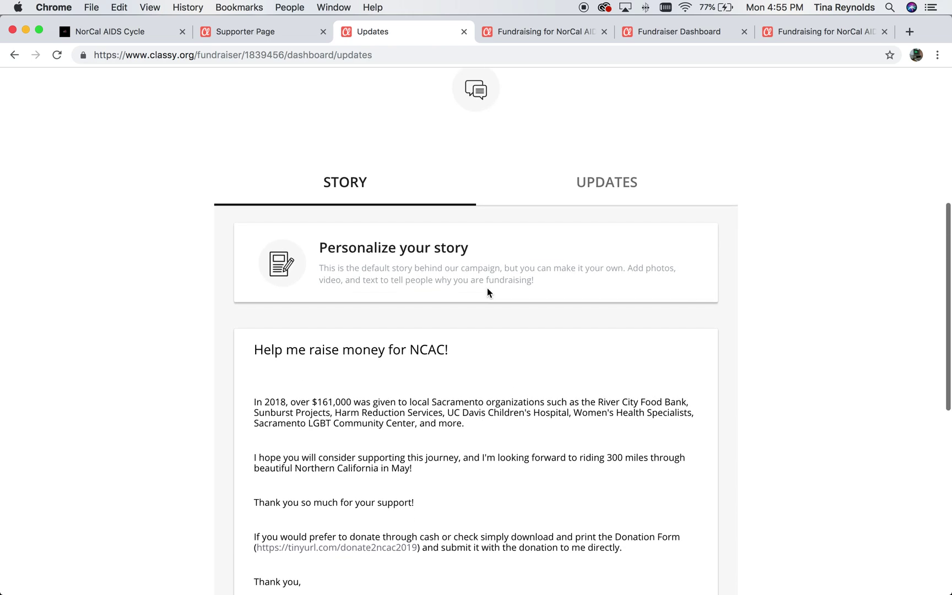
{"action": "scroll", "coordinate": [486, 289], "scroll_direction": "down", "scroll_amount": 6}
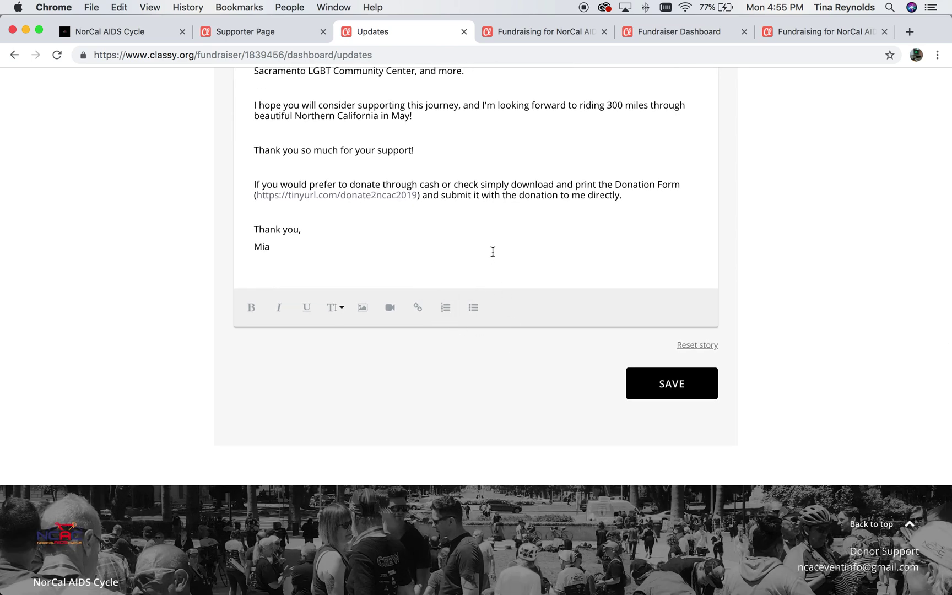
{"action": "scroll", "coordinate": [493, 250], "scroll_direction": "up", "scroll_amount": 4}
{"action": "scroll", "coordinate": [815, 190], "scroll_direction": "up", "scroll_amount": 1}
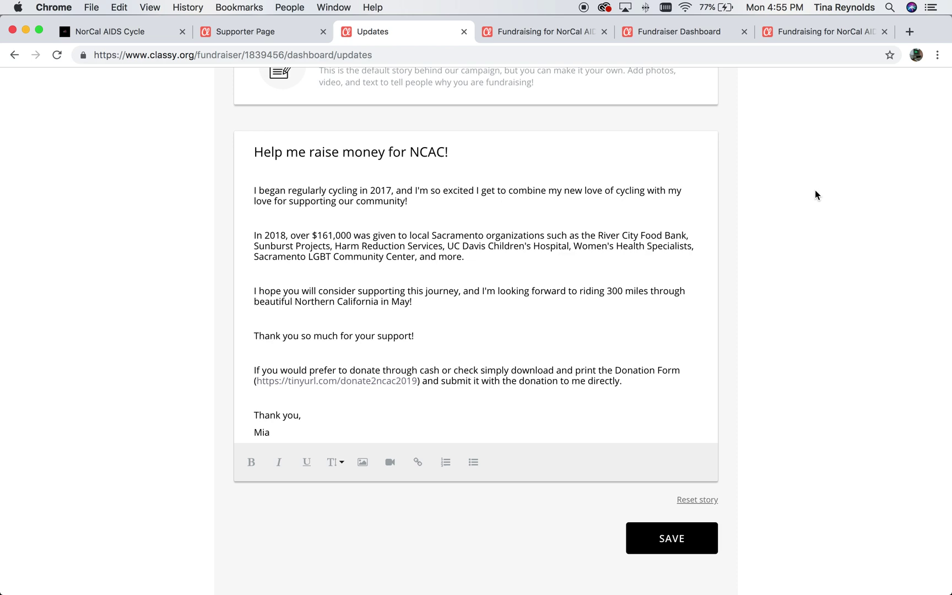
{"action": "left_click", "coordinate": [670, 538]}
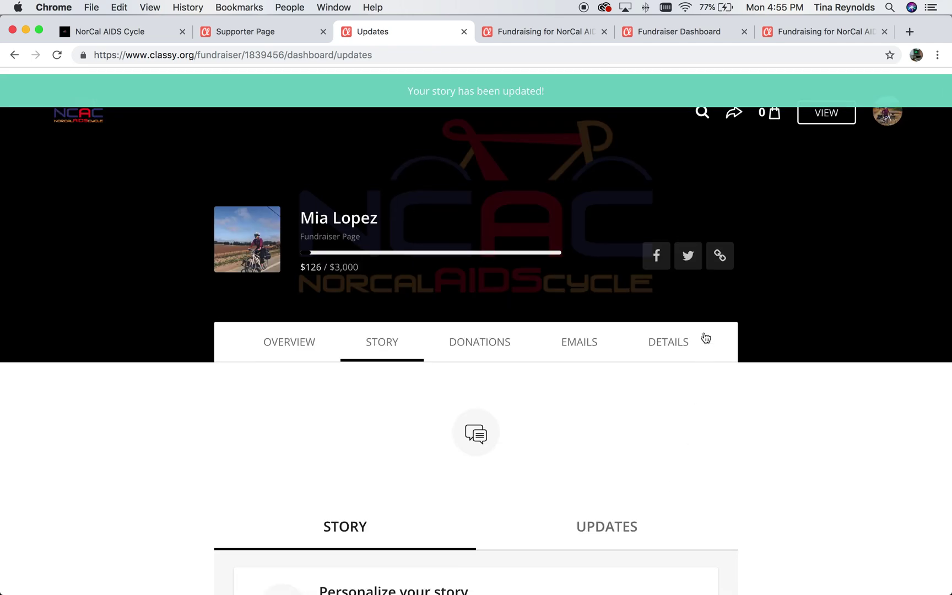
{"action": "scroll", "coordinate": [705, 337], "scroll_direction": "down", "scroll_amount": 3}
{"action": "left_click", "coordinate": [629, 361]}
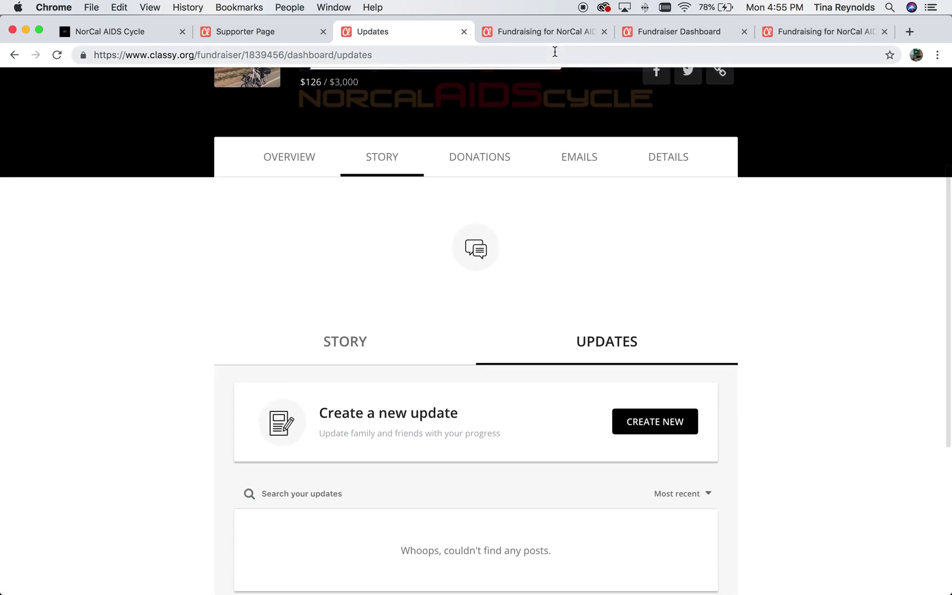
Read another rider's training-ride updates feed, then return to your dashboard's updates page.
{"action": "left_click", "coordinate": [551, 33]}
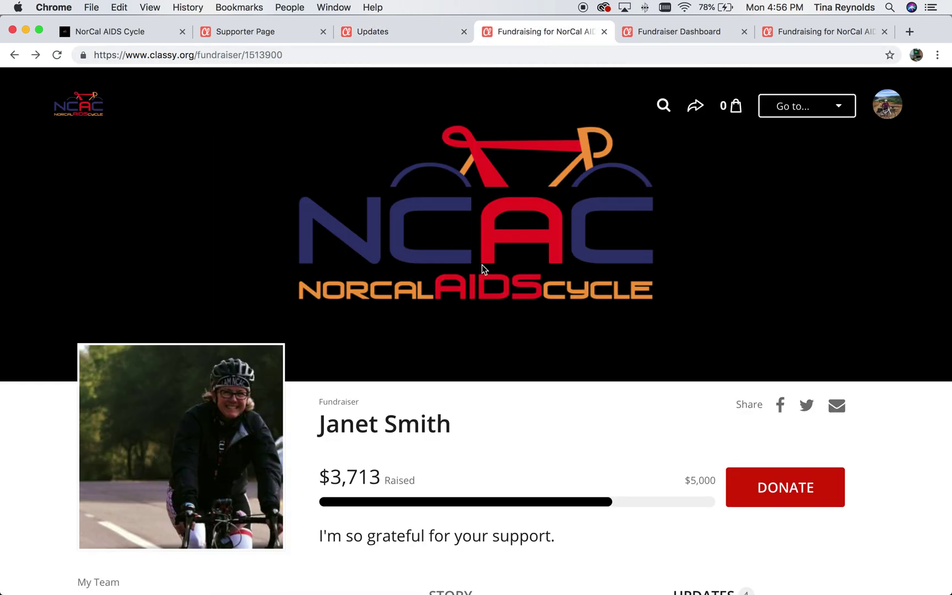
{"action": "scroll", "coordinate": [480, 265], "scroll_direction": "down", "scroll_amount": 9}
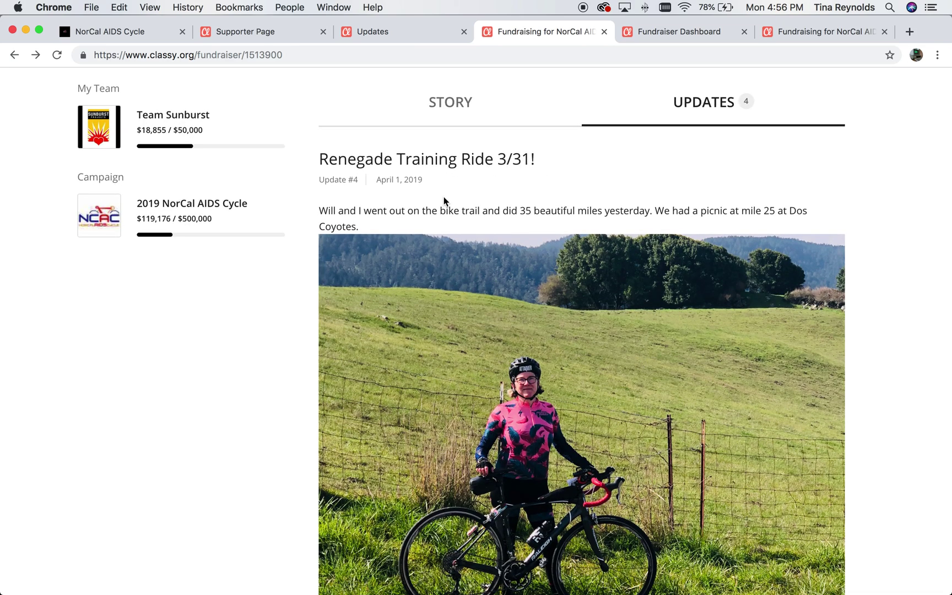
{"action": "scroll", "coordinate": [527, 176], "scroll_direction": "down", "scroll_amount": 15}
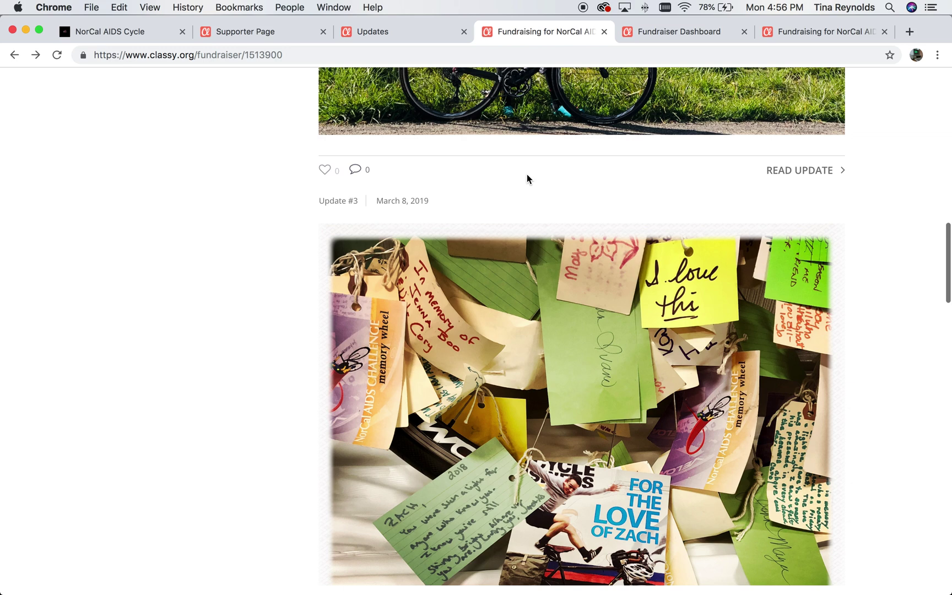
{"action": "scroll", "coordinate": [527, 177], "scroll_direction": "up", "scroll_amount": 3}
{"action": "scroll", "coordinate": [527, 178], "scroll_direction": "down", "scroll_amount": 2}
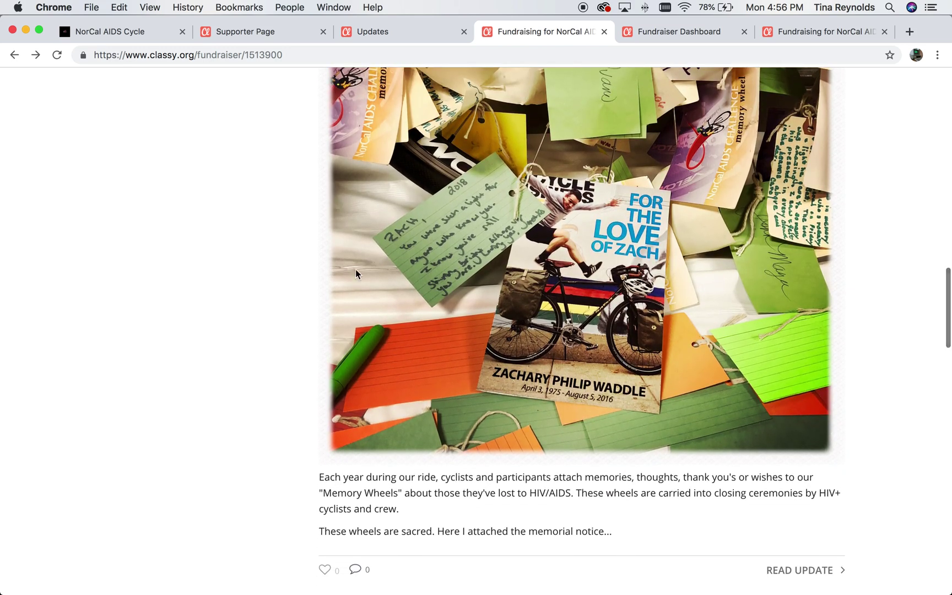
{"action": "scroll", "coordinate": [465, 438], "scroll_direction": "up", "scroll_amount": 1}
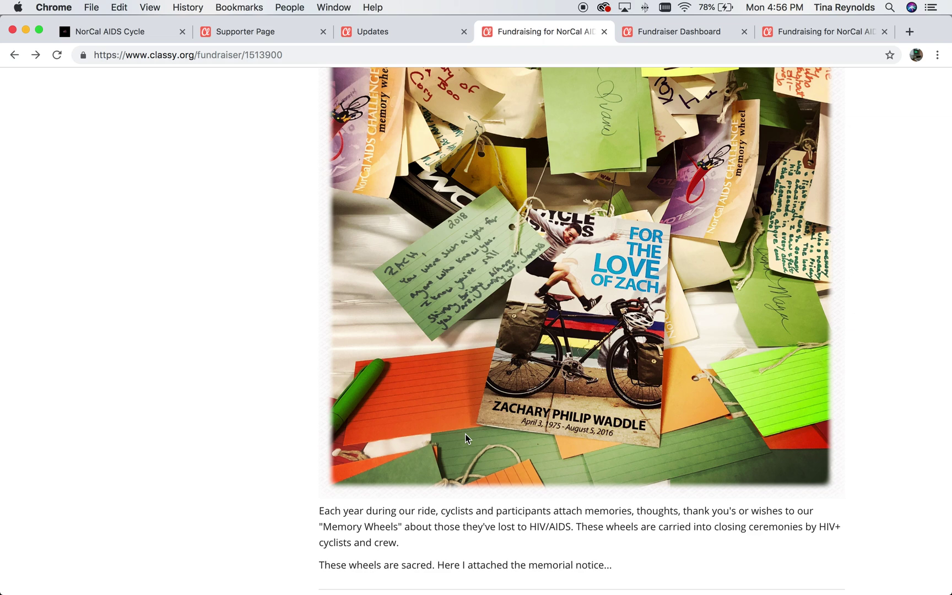
{"action": "scroll", "coordinate": [465, 434], "scroll_direction": "down", "scroll_amount": 10}
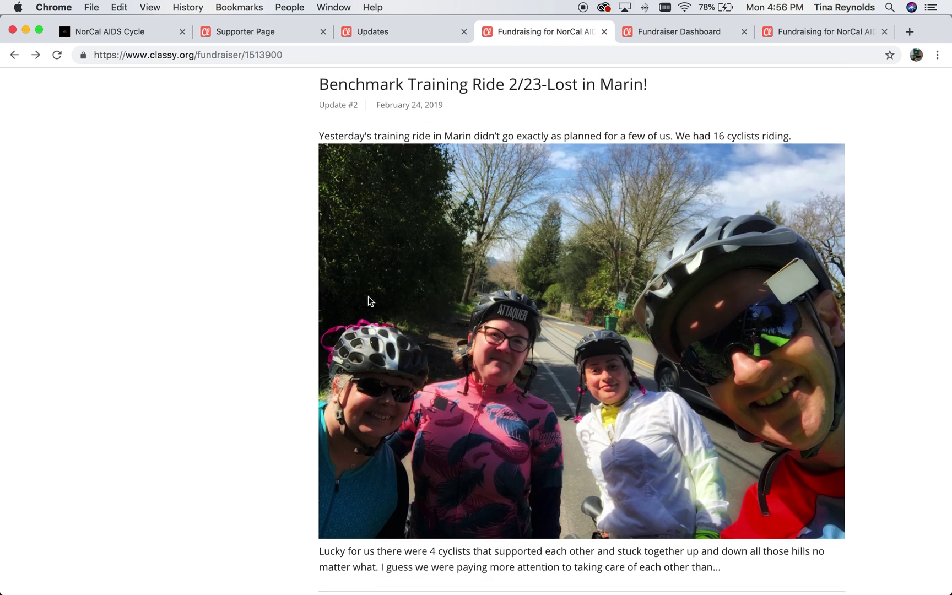
{"action": "scroll", "coordinate": [369, 300], "scroll_direction": "up", "scroll_amount": 10}
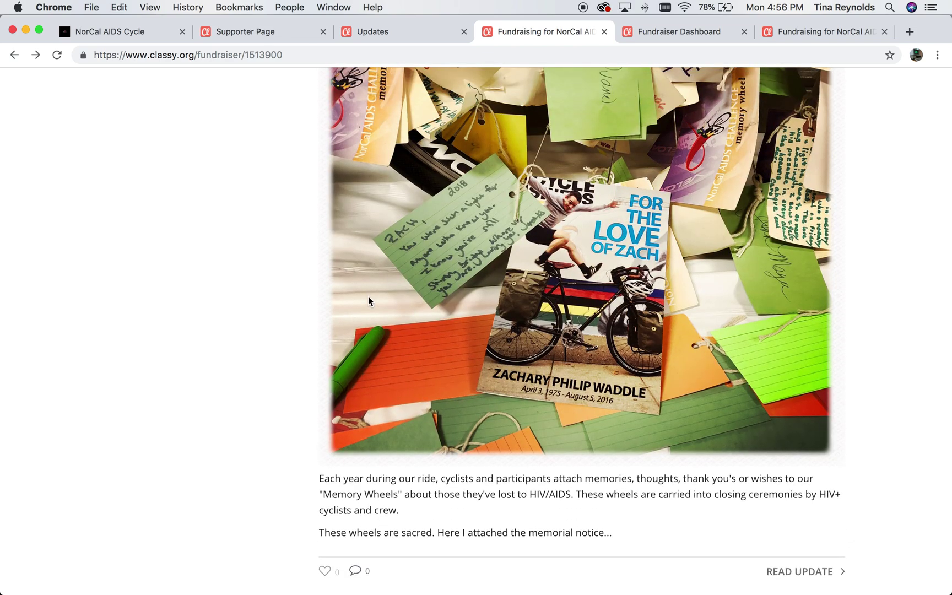
{"action": "scroll", "coordinate": [369, 301], "scroll_direction": "up", "scroll_amount": 13}
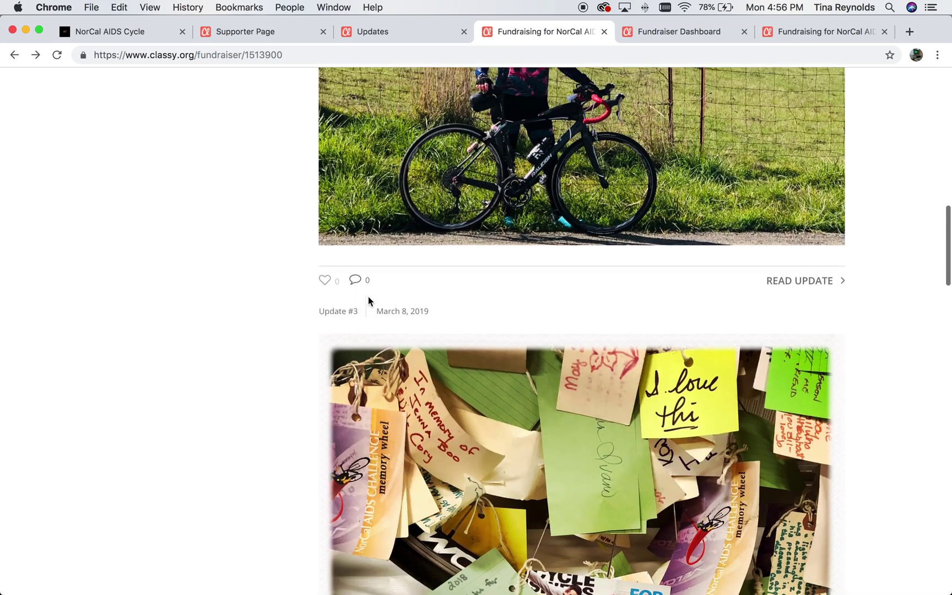
{"action": "scroll", "coordinate": [367, 301], "scroll_direction": "up", "scroll_amount": 2}
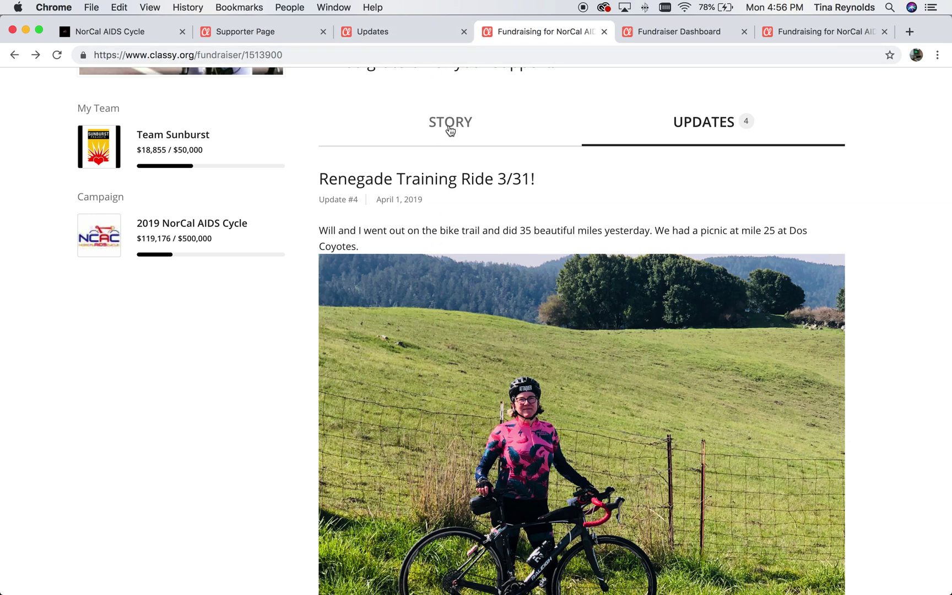
{"action": "scroll", "coordinate": [448, 124], "scroll_direction": "up", "scroll_amount": 3}
{"action": "scroll", "coordinate": [448, 127], "scroll_direction": "up", "scroll_amount": 3}
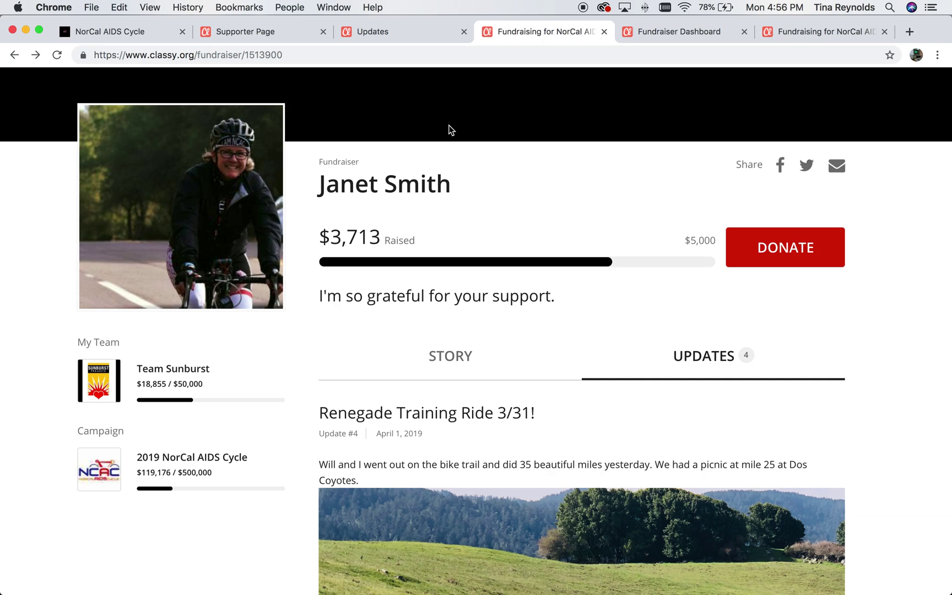
{"action": "scroll", "coordinate": [449, 130], "scroll_direction": "up", "scroll_amount": 4}
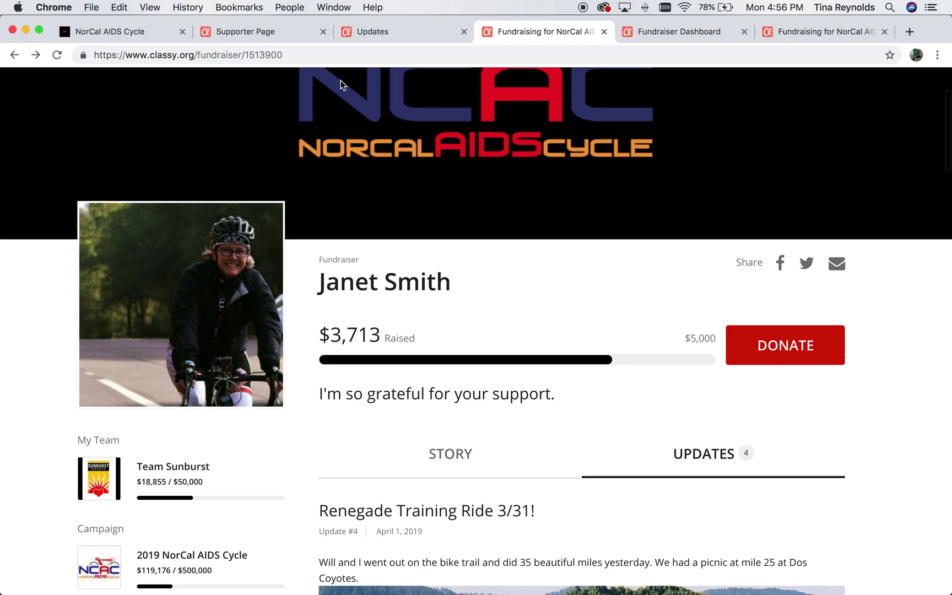
{"action": "left_click", "coordinate": [390, 37]}
Show the donations list with the $100.00 and $25.93 donors, closing the thank panel unused.
{"action": "scroll", "coordinate": [312, 356], "scroll_direction": "up", "scroll_amount": 3}
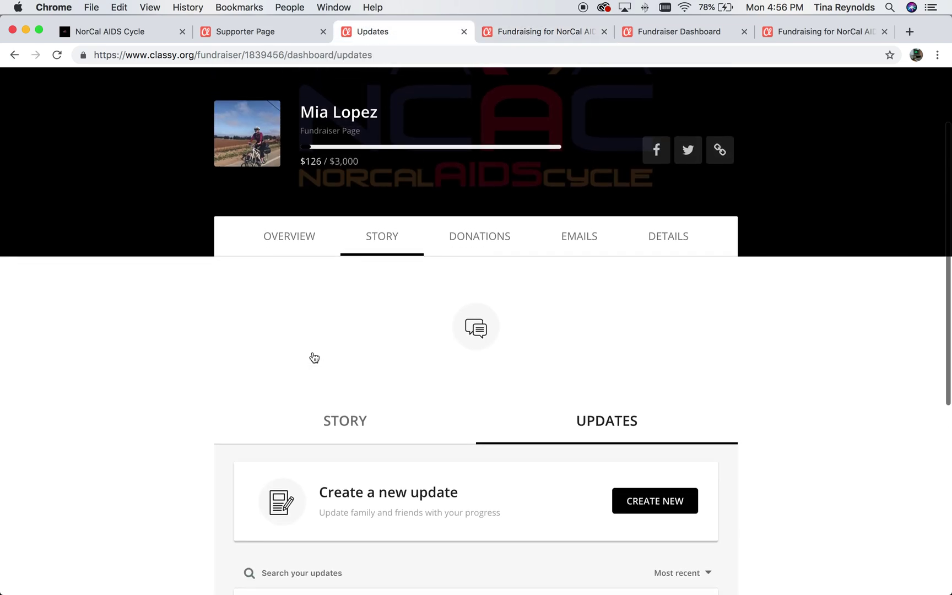
{"action": "scroll", "coordinate": [463, 313], "scroll_direction": "down", "scroll_amount": 6}
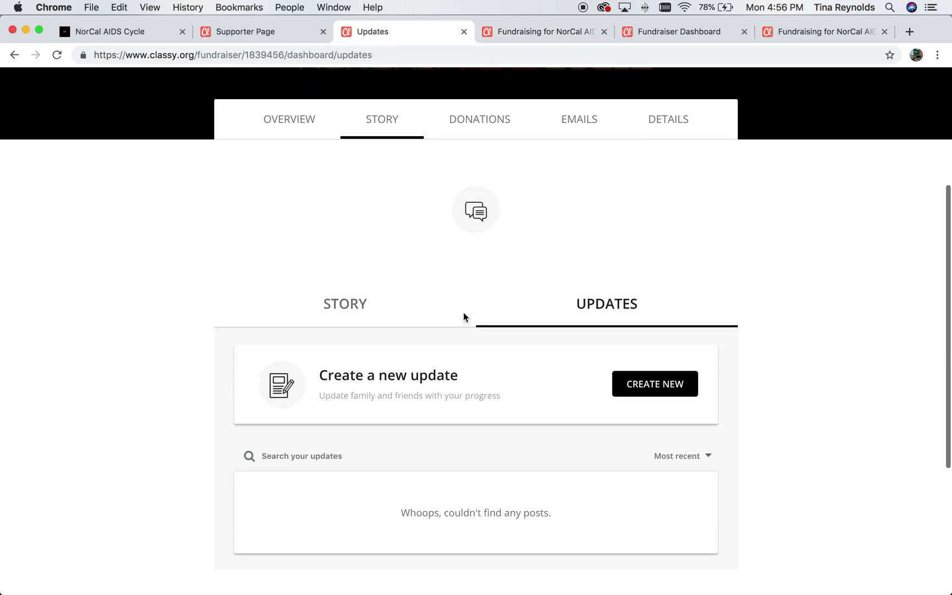
{"action": "scroll", "coordinate": [463, 312], "scroll_direction": "up", "scroll_amount": 6}
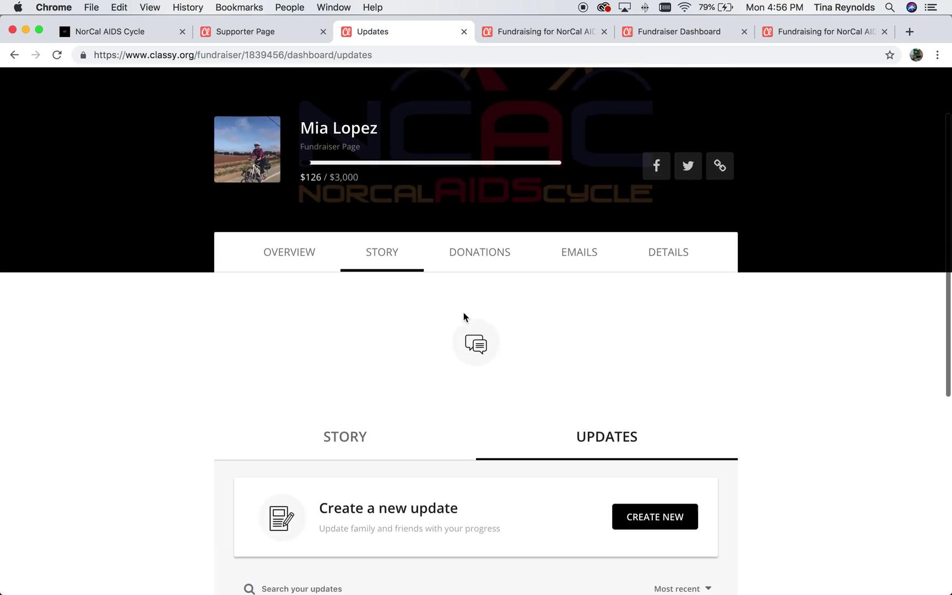
{"action": "scroll", "coordinate": [463, 312], "scroll_direction": "down", "scroll_amount": 1}
{"action": "left_click", "coordinate": [490, 205]}
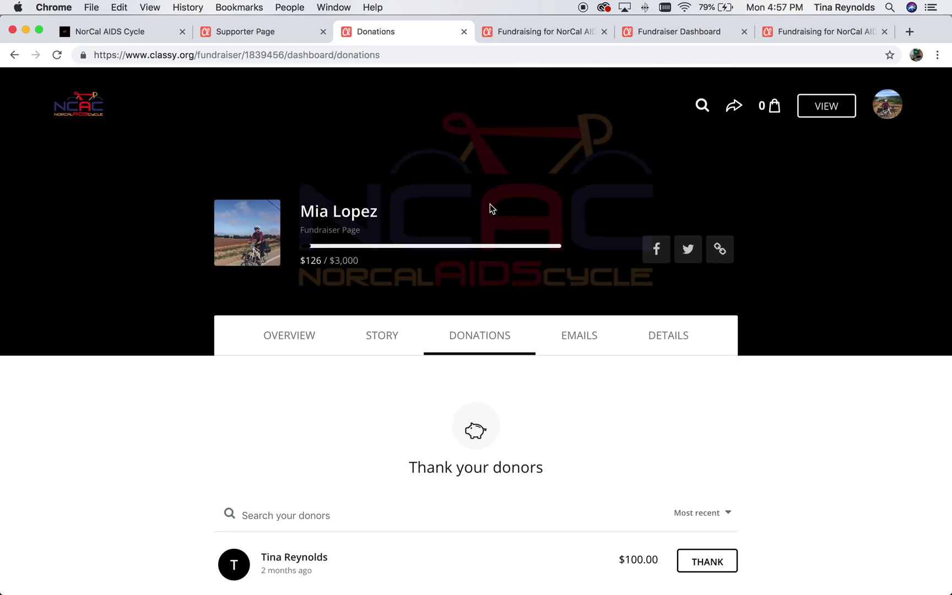
{"action": "scroll", "coordinate": [124, 447], "scroll_direction": "down", "scroll_amount": 3}
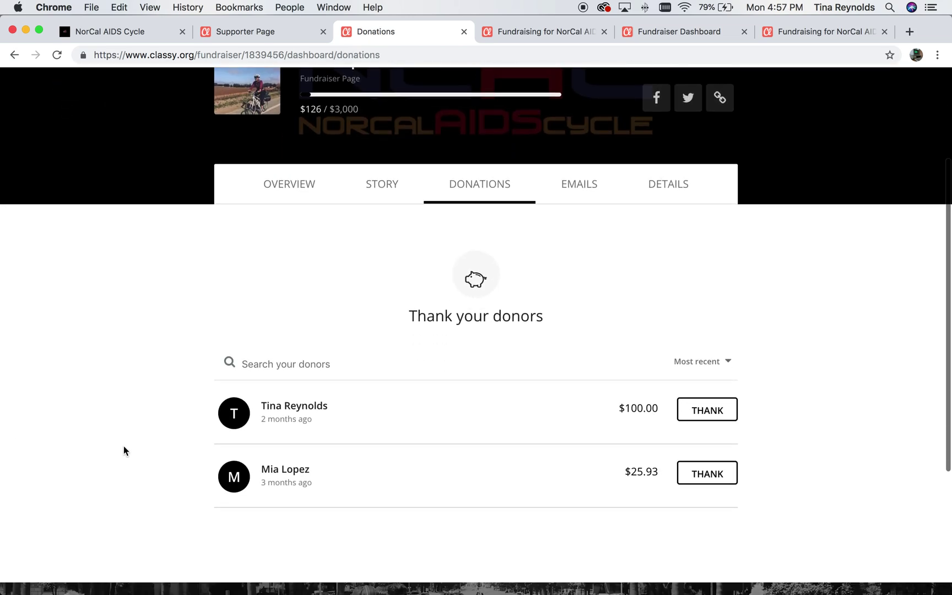
{"action": "scroll", "coordinate": [465, 292], "scroll_direction": "up", "scroll_amount": 1}
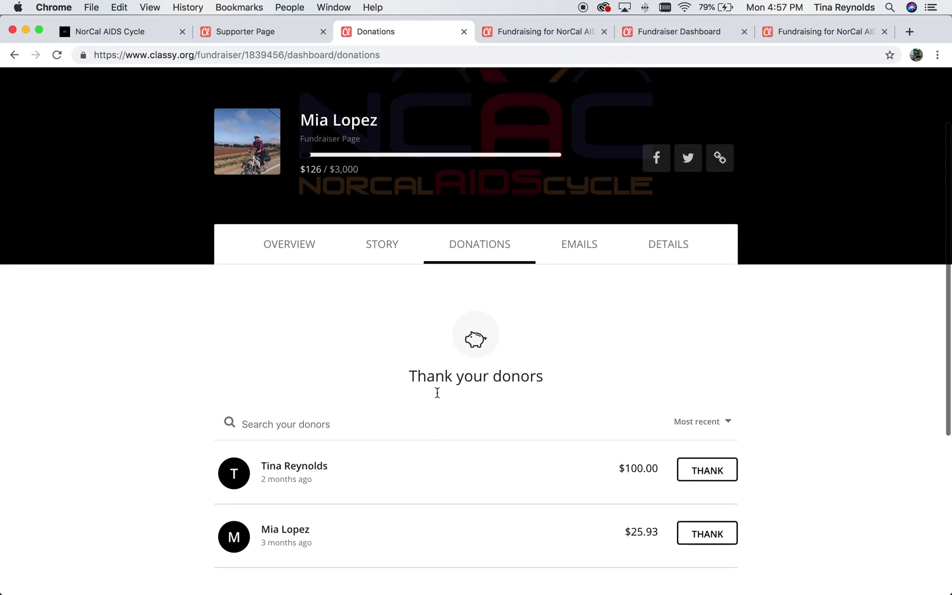
{"action": "left_click", "coordinate": [707, 469]}
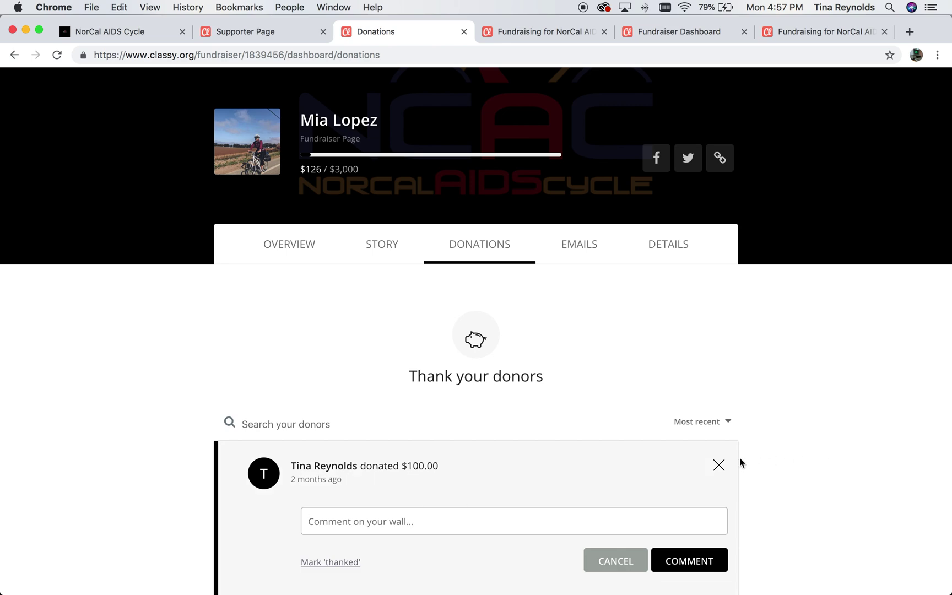
{"action": "left_click", "coordinate": [719, 466]}
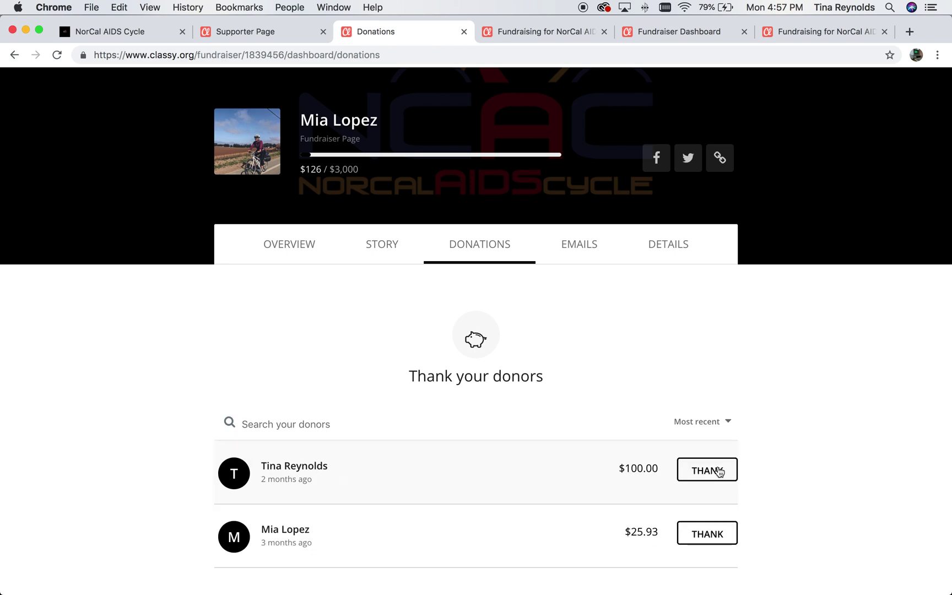
{"action": "scroll", "coordinate": [128, 362], "scroll_direction": "down", "scroll_amount": 2}
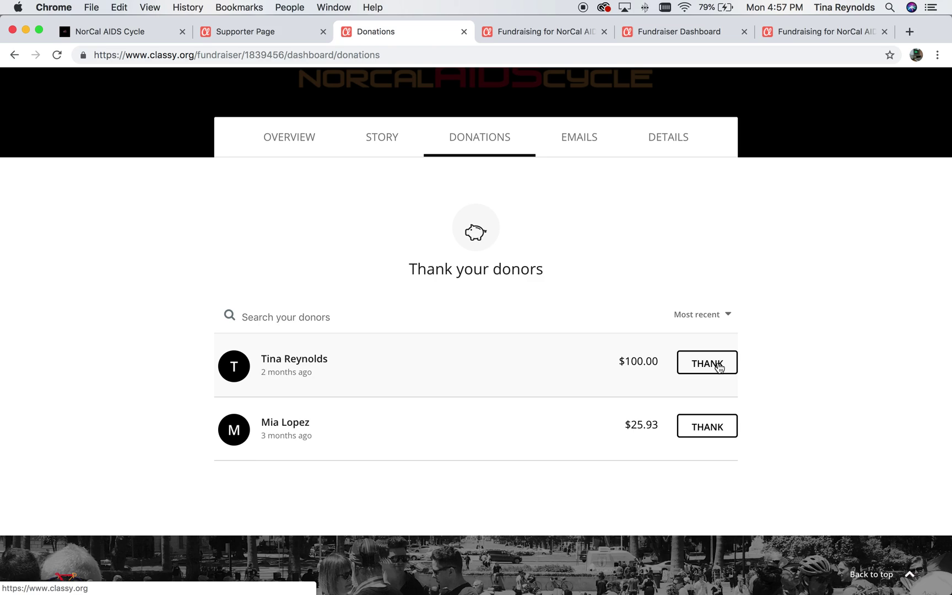
Post 'Thank you so much for your support! I appreciate you.' to the $100.00 donor.
{"action": "left_click", "coordinate": [718, 368]}
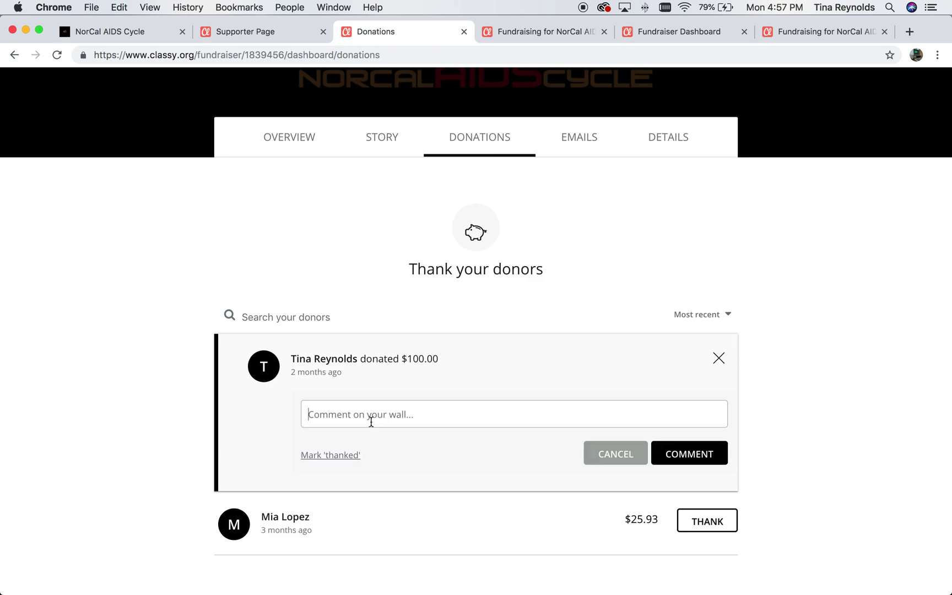
{"action": "type", "text": "Thank you so much for your support! I appreciate your"}
{"action": "key", "text": "BackSpace"}
{"action": "type", "text": "."}
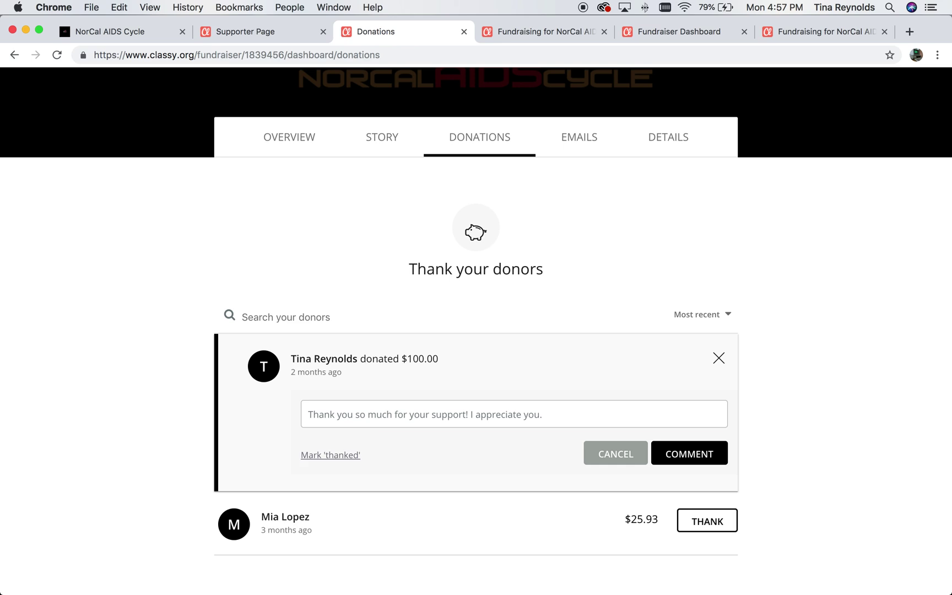
{"action": "left_click", "coordinate": [703, 456]}
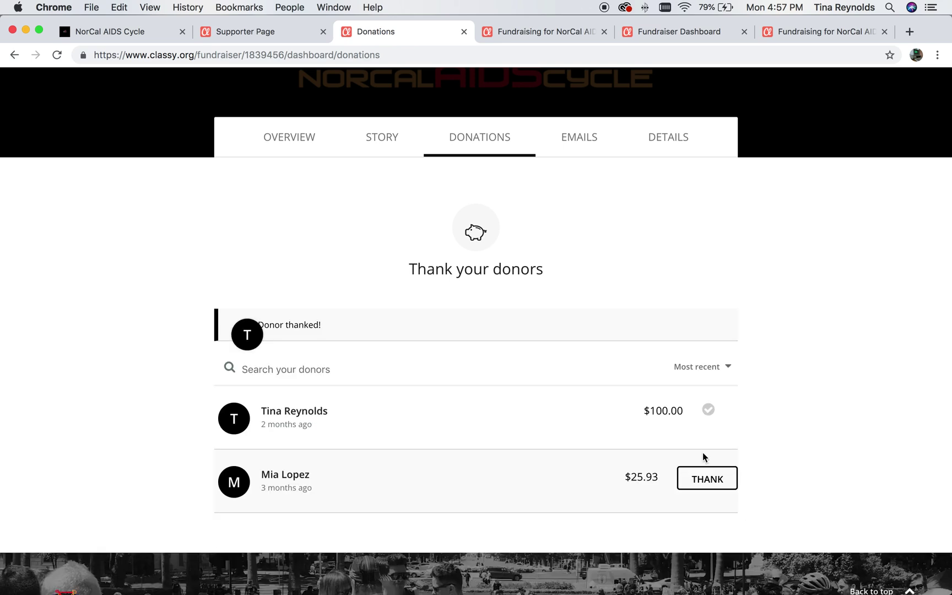
{"action": "mouse_move", "coordinate": [290, 396]}
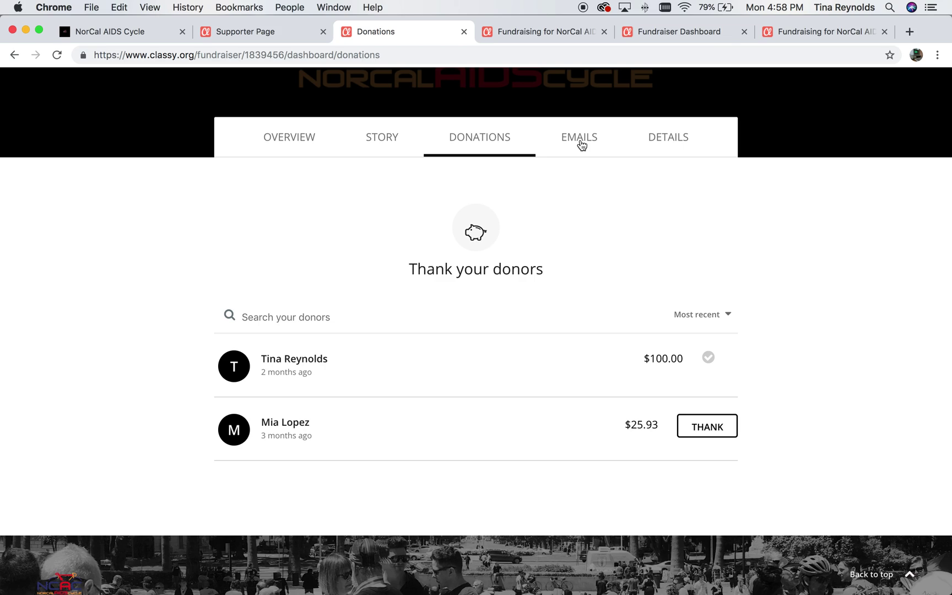
Open the 'Ask for donations' email template from the ready-made messages.
{"action": "left_click", "coordinate": [580, 141]}
{"action": "scroll", "coordinate": [479, 380], "scroll_direction": "down", "scroll_amount": 5}
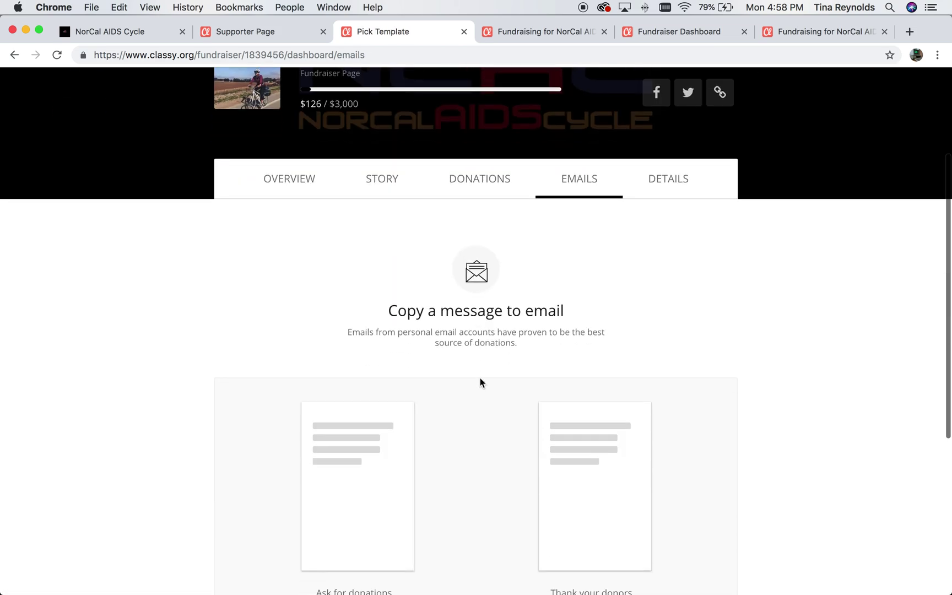
{"action": "scroll", "coordinate": [480, 383], "scroll_direction": "up", "scroll_amount": 1}
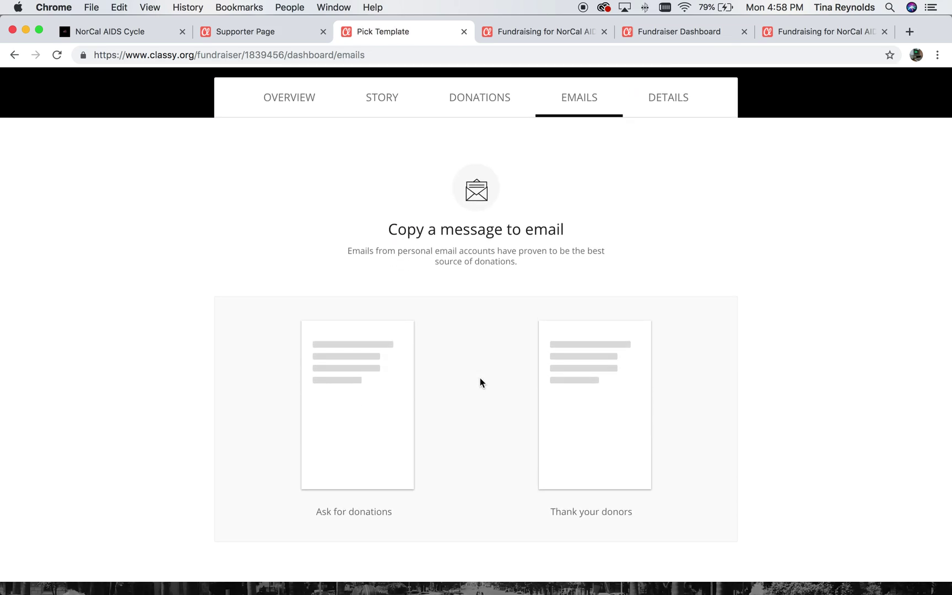
{"action": "left_click", "coordinate": [340, 442]}
{"action": "scroll", "coordinate": [339, 436], "scroll_direction": "down", "scroll_amount": 10}
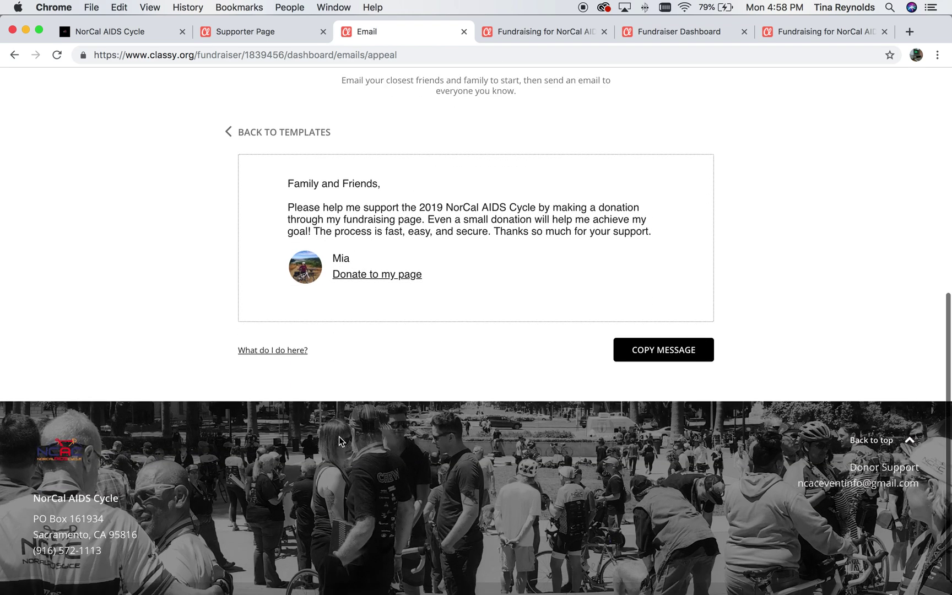
{"action": "scroll", "coordinate": [339, 436], "scroll_direction": "up", "scroll_amount": 2}
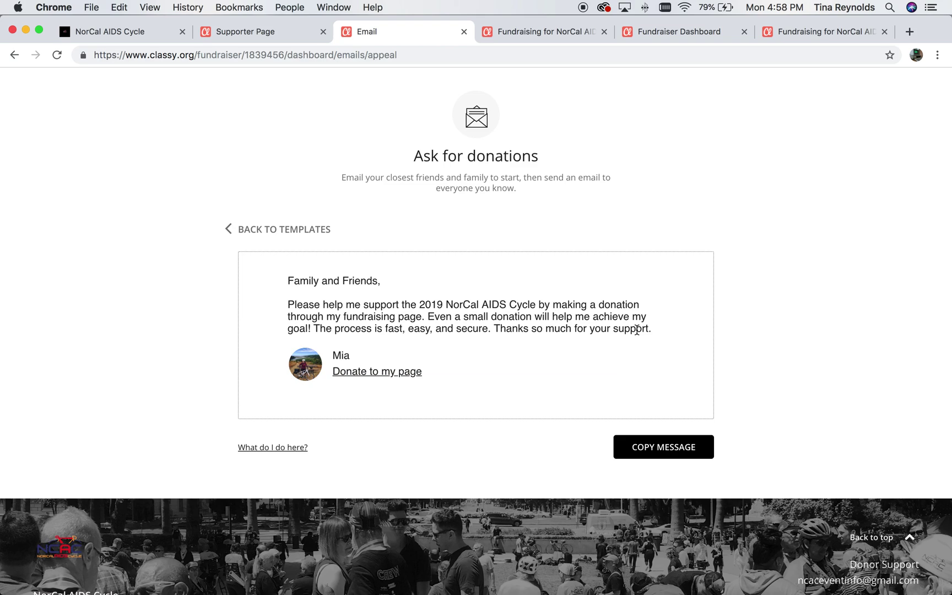
Add 'Thank you!' to the end of the message and copy it.
{"action": "left_click", "coordinate": [663, 331]}
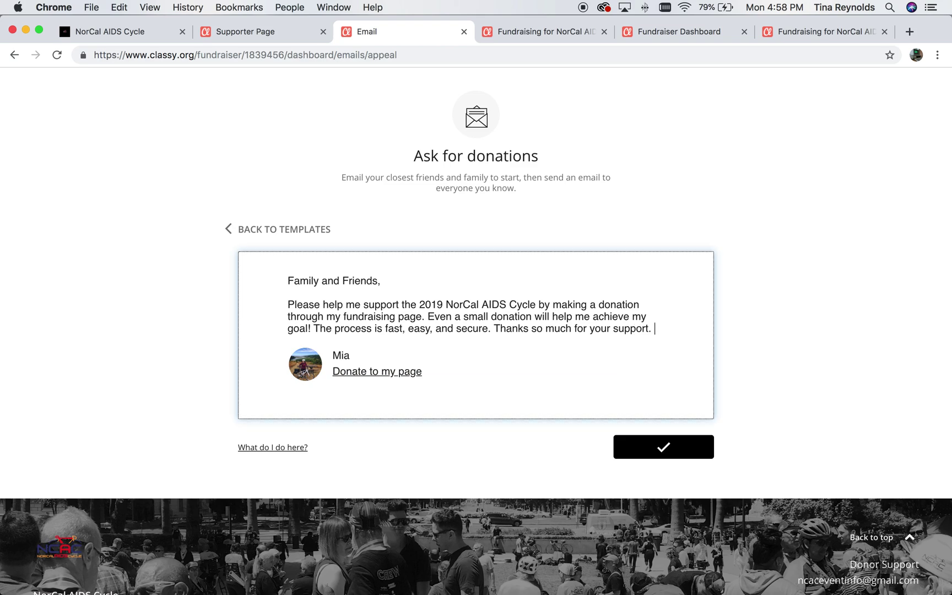
{"action": "type", "text": "Thank you!"}
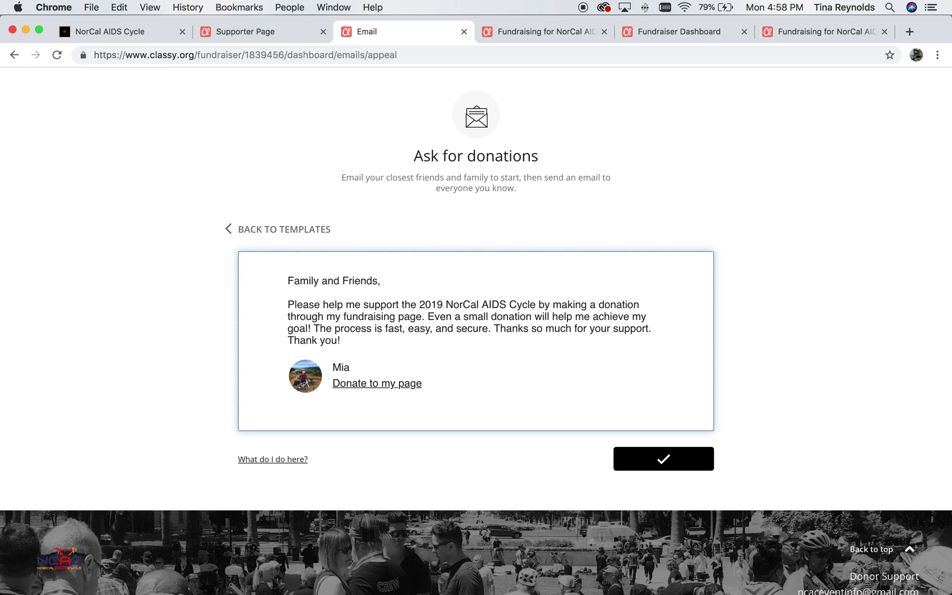
{"action": "left_click", "coordinate": [653, 461]}
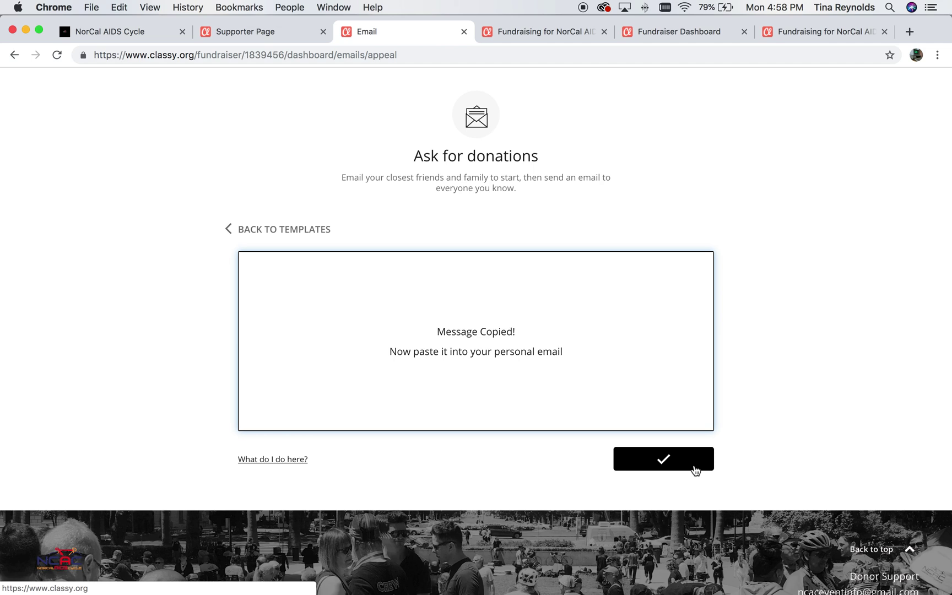
{"action": "left_click", "coordinate": [679, 467]}
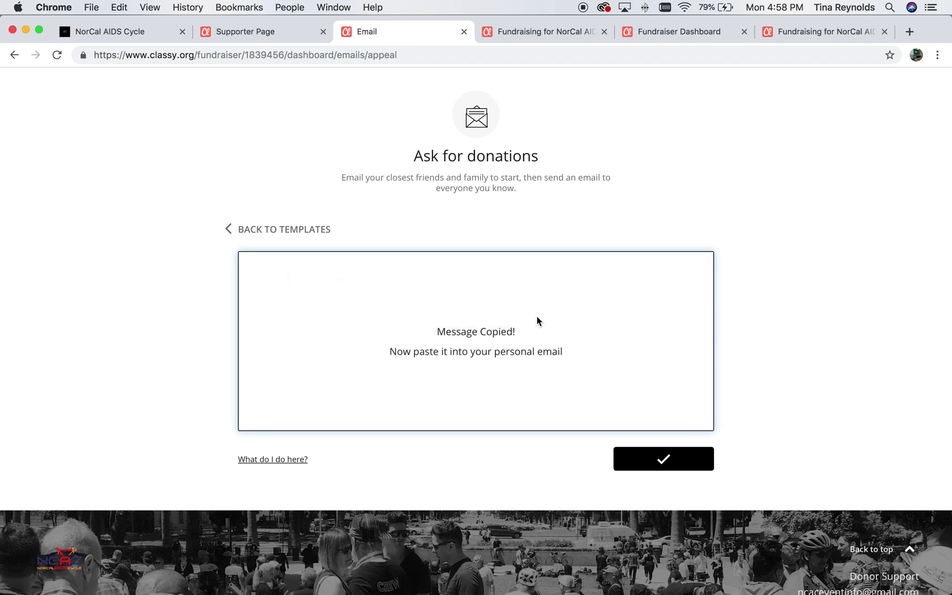
Return to the email templates and open 'Thank your donors' to show its NorCal AIDS Cycle message.
{"action": "left_click", "coordinate": [239, 230]}
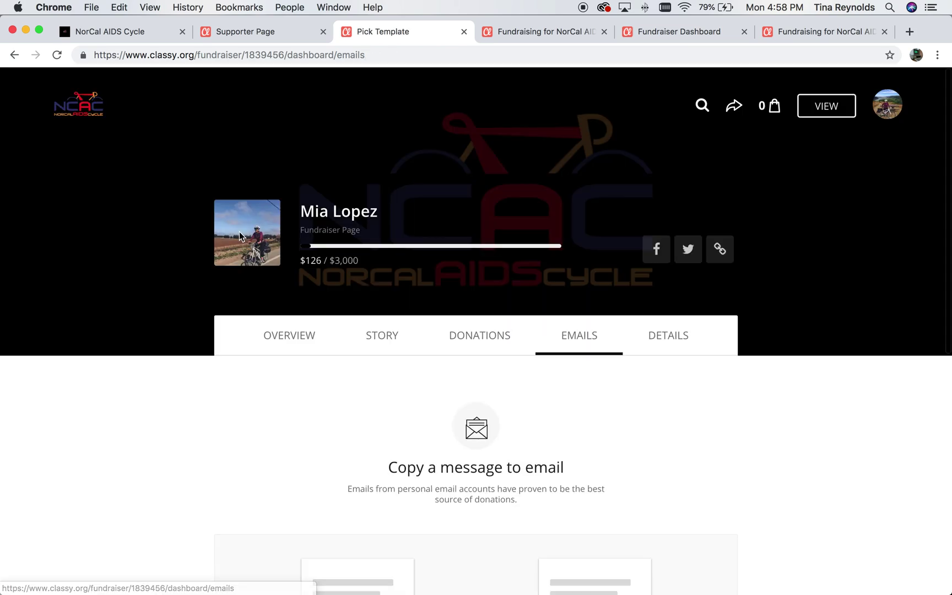
{"action": "scroll", "coordinate": [556, 352], "scroll_direction": "down", "scroll_amount": 6}
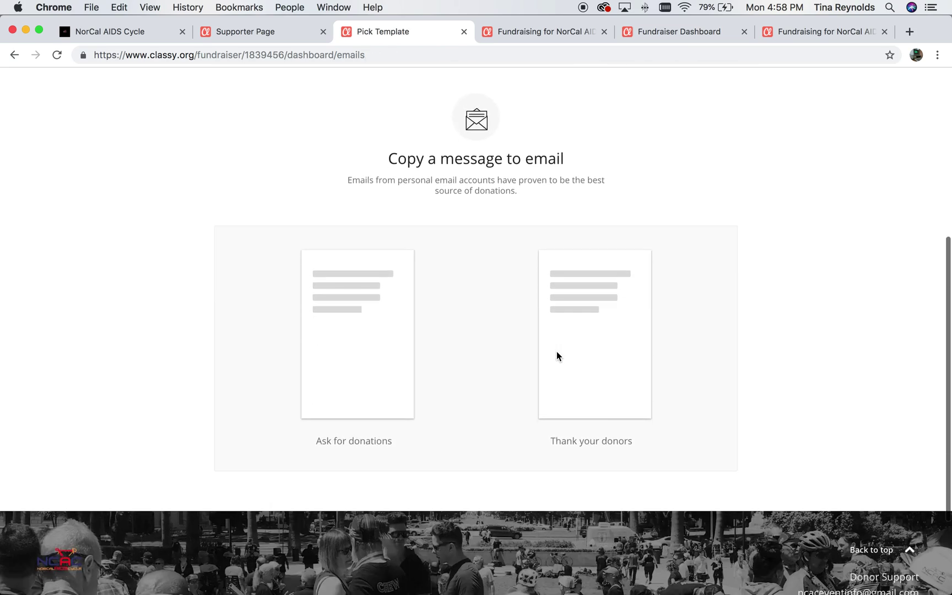
{"action": "left_click", "coordinate": [611, 322]}
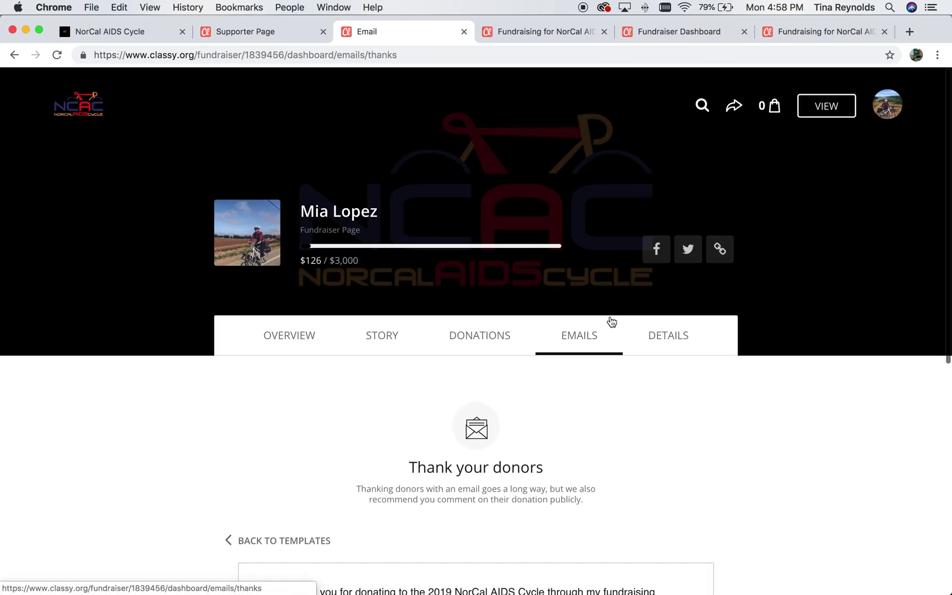
{"action": "scroll", "coordinate": [609, 321], "scroll_direction": "down", "scroll_amount": 6}
{"action": "scroll", "coordinate": [611, 336], "scroll_direction": "up", "scroll_amount": 1}
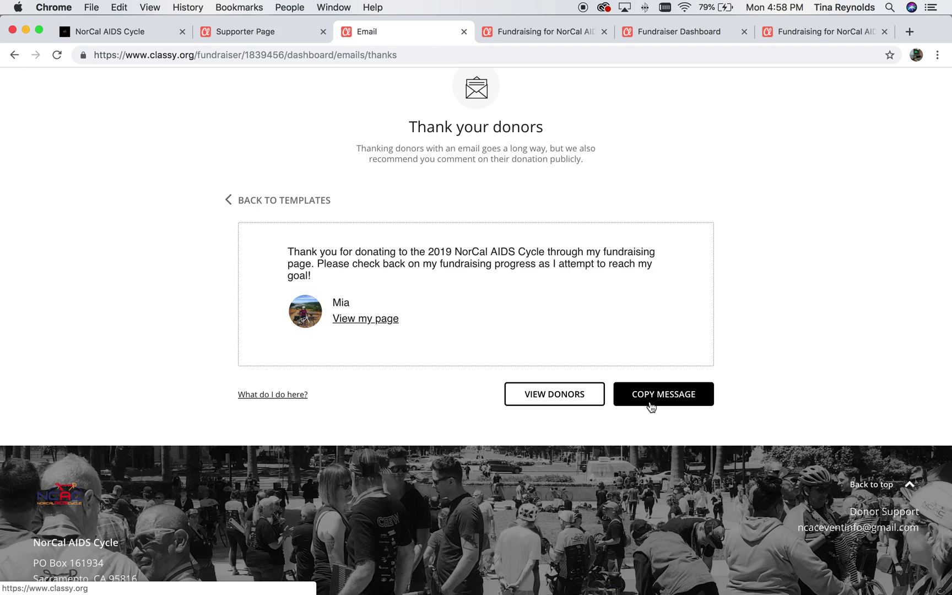
Select the $100 donor under View Donors, copy their e-mail address, and close the dialog.
{"action": "left_click", "coordinate": [543, 395]}
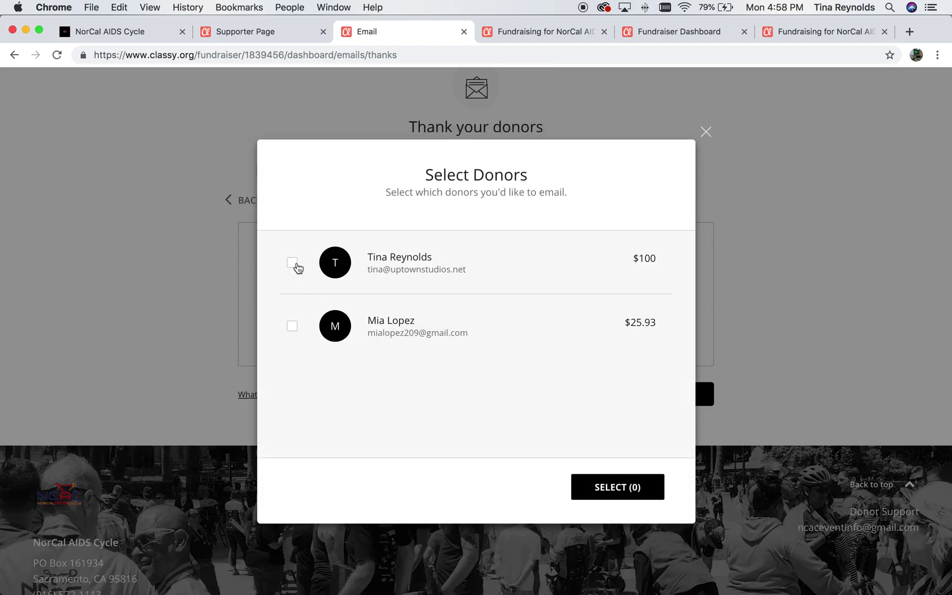
{"action": "left_click", "coordinate": [292, 263]}
{"action": "left_click", "coordinate": [603, 488]}
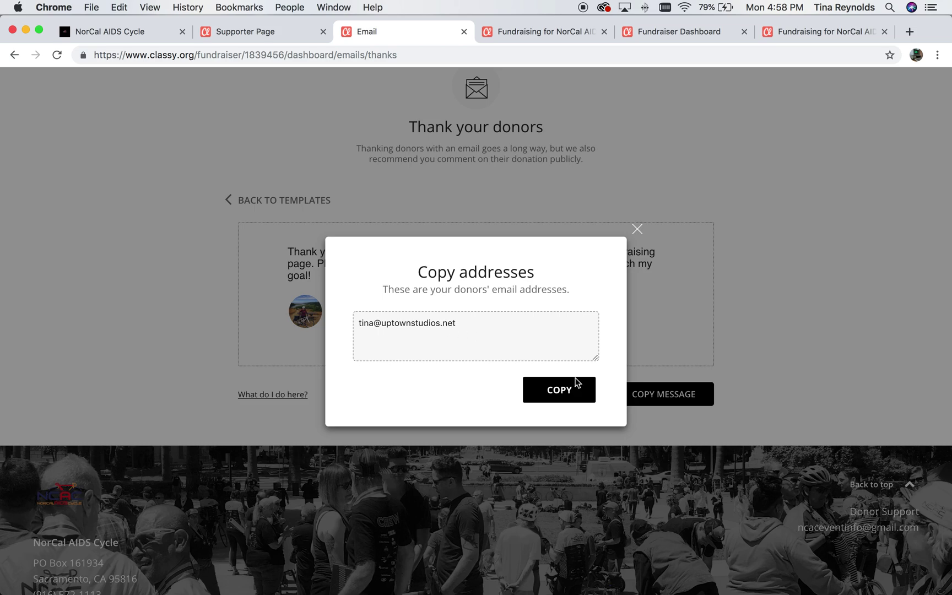
{"action": "left_click", "coordinate": [562, 392]}
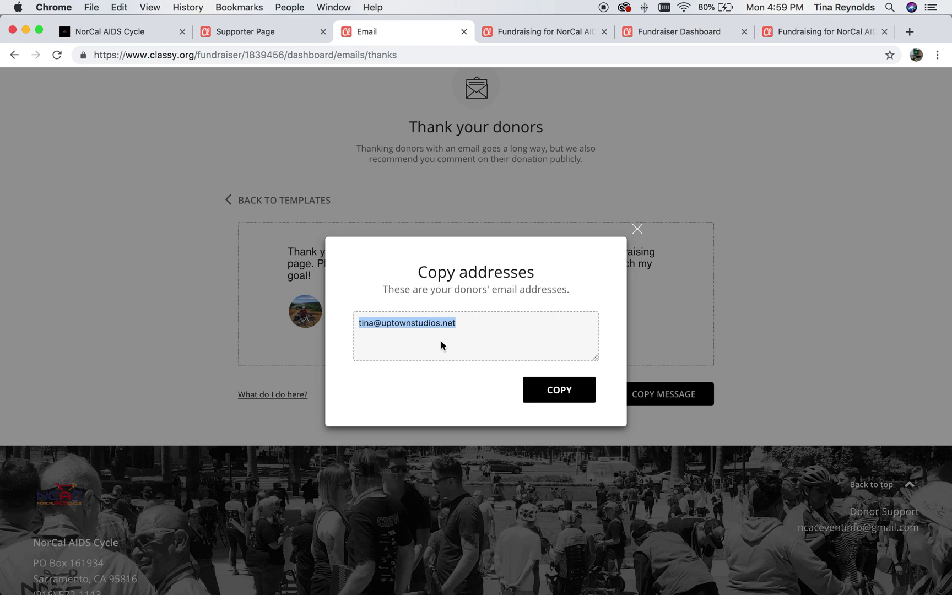
{"action": "left_click", "coordinate": [635, 230]}
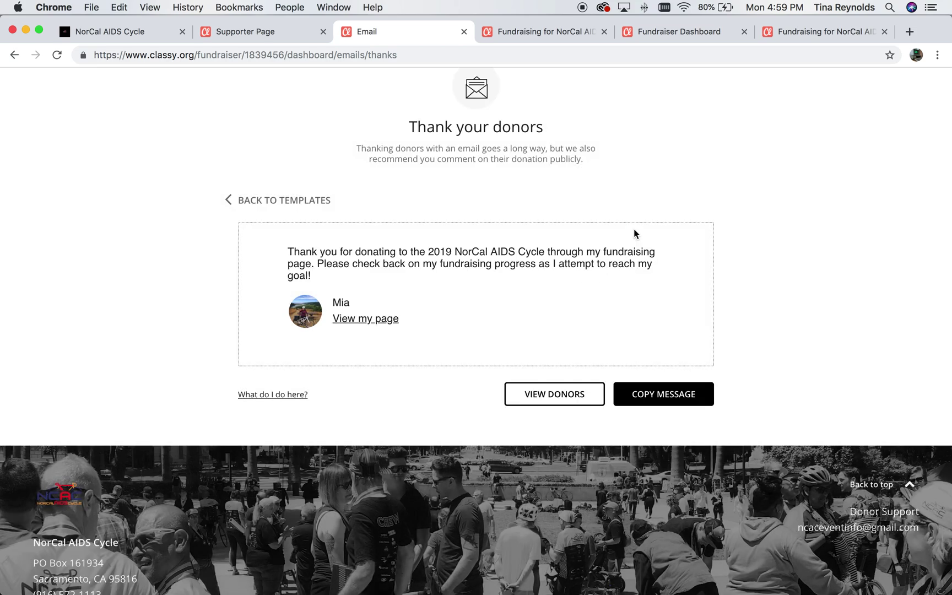
Open the fundraiser's Details tab and review the Edit your details section.
{"action": "scroll", "coordinate": [699, 212], "scroll_direction": "down", "scroll_amount": 1}
{"action": "scroll", "coordinate": [700, 213], "scroll_direction": "up", "scroll_amount": 5}
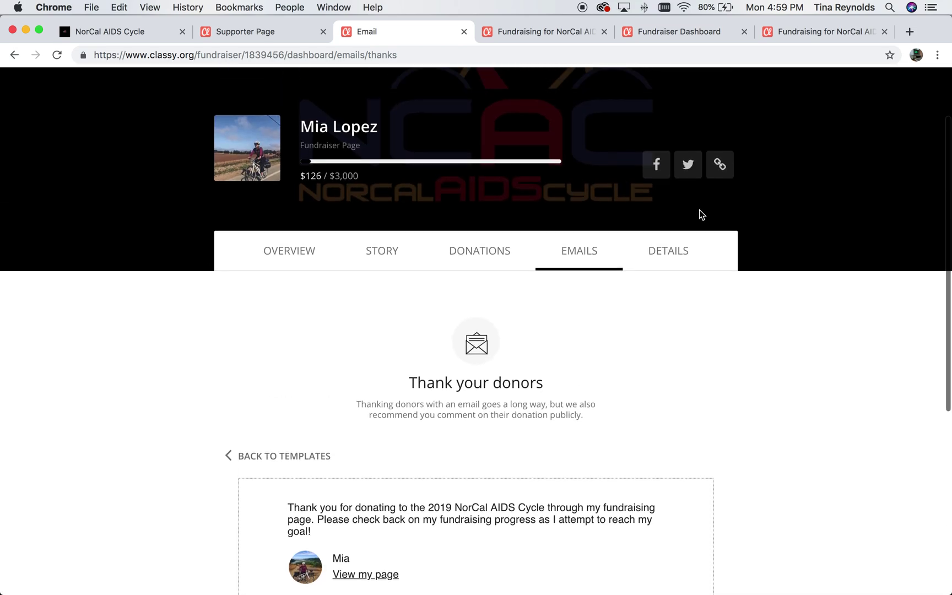
{"action": "left_click", "coordinate": [668, 298]}
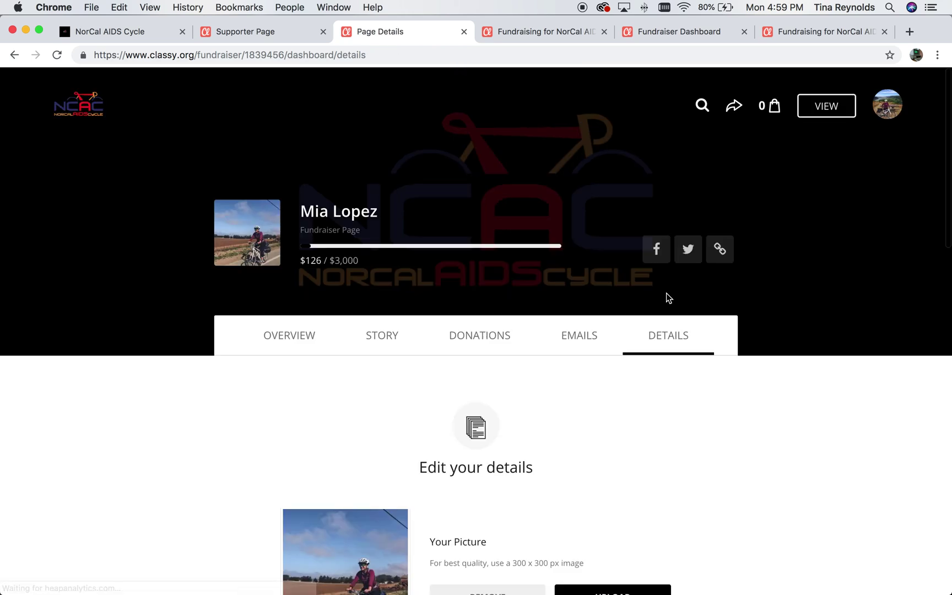
{"action": "scroll", "coordinate": [666, 295], "scroll_direction": "down", "scroll_amount": 4}
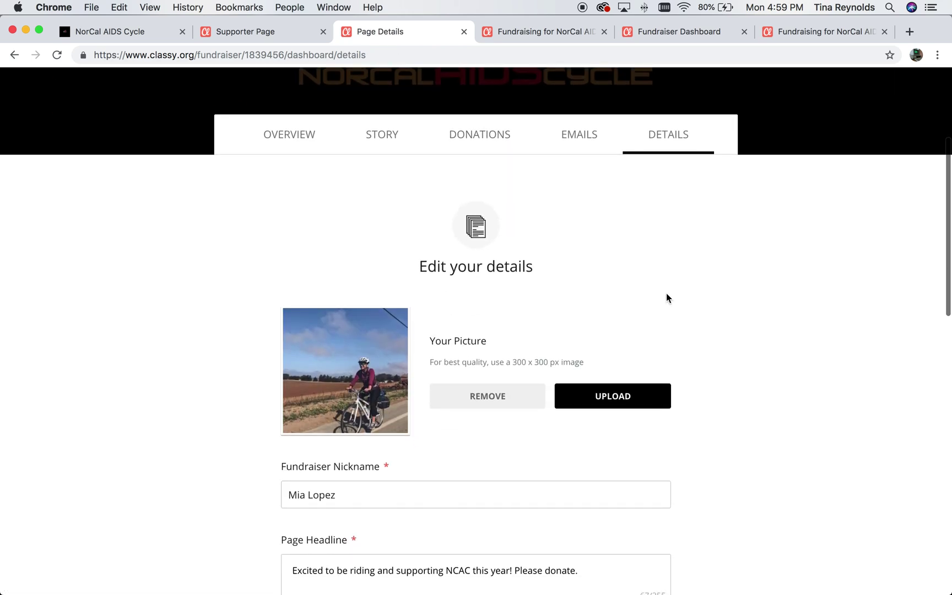
{"action": "scroll", "coordinate": [667, 298], "scroll_direction": "down", "scroll_amount": 3}
{"action": "scroll", "coordinate": [666, 298], "scroll_direction": "up", "scroll_amount": 3}
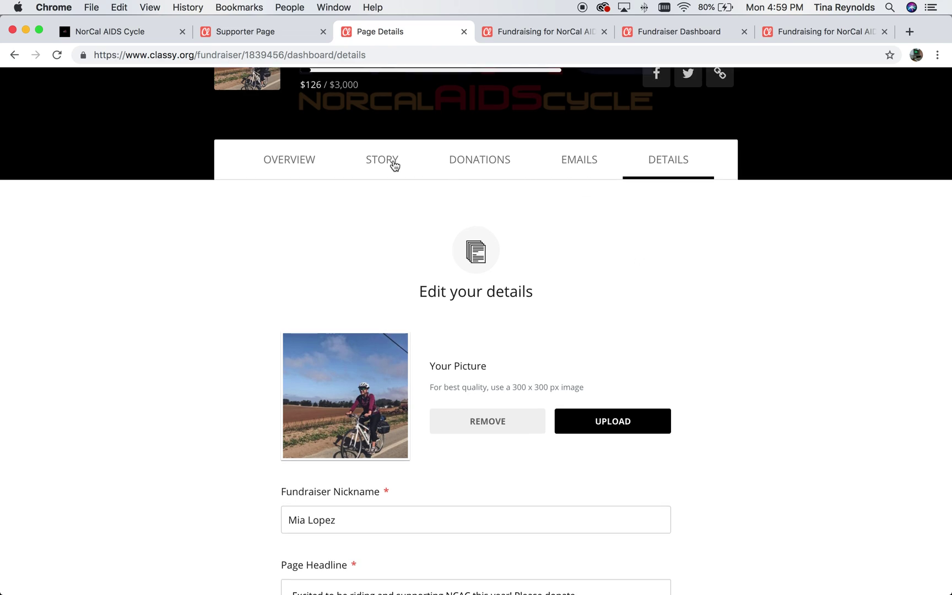
{"action": "scroll", "coordinate": [395, 165], "scroll_direction": "up", "scroll_amount": 3}
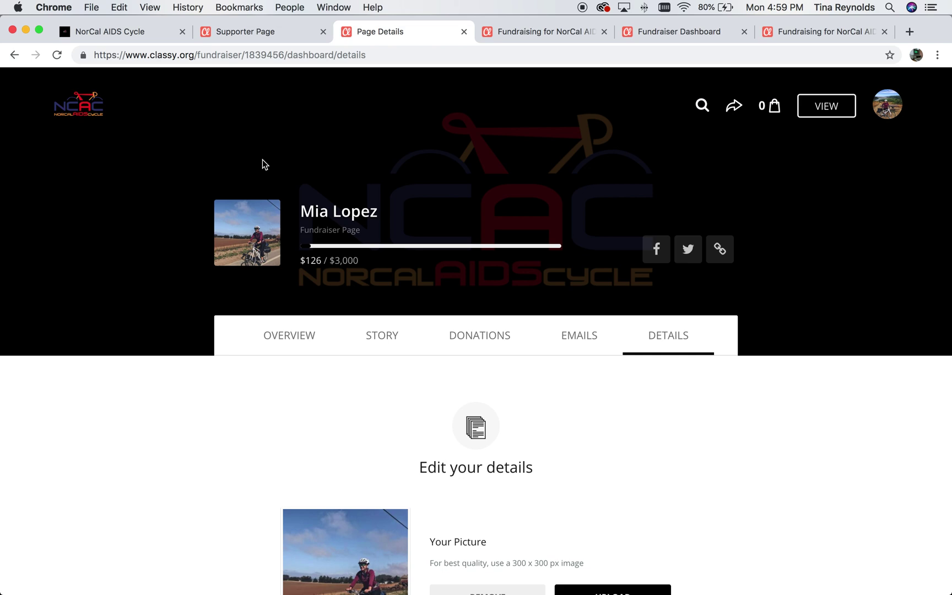
Return to the dashboard Overview and confirm all suggested setup cards show completed.
{"action": "left_click", "coordinate": [285, 336]}
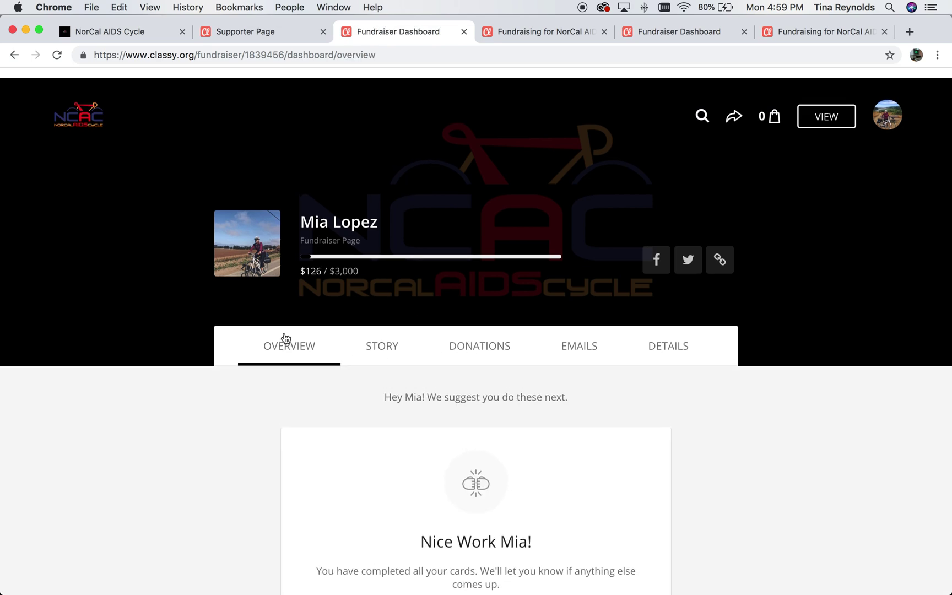
{"action": "scroll", "coordinate": [285, 337], "scroll_direction": "down", "scroll_amount": 4}
{"action": "scroll", "coordinate": [286, 336], "scroll_direction": "up", "scroll_amount": 2}
{"action": "scroll", "coordinate": [285, 337], "scroll_direction": "up", "scroll_amount": 1}
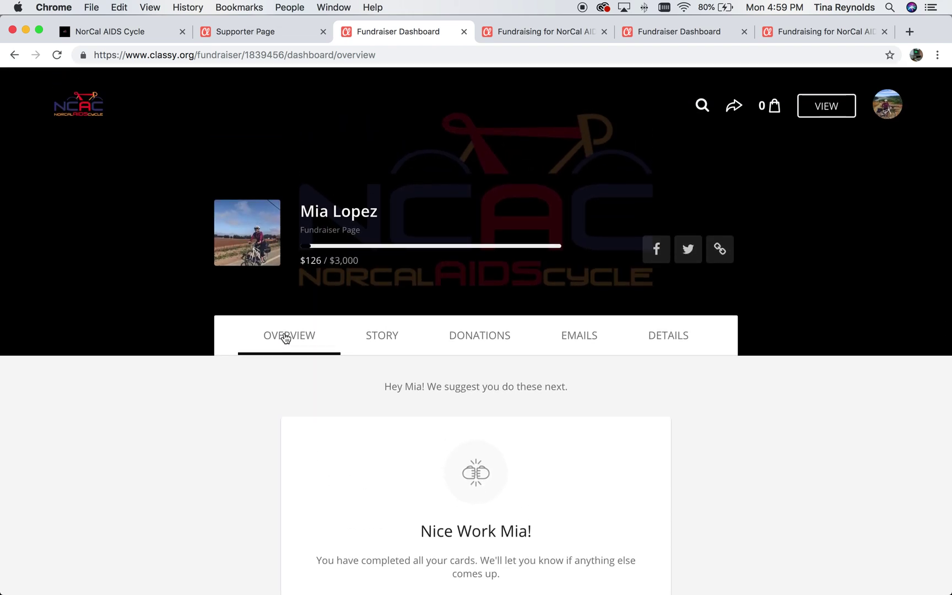
Open the 2019 NorCal AIDS Cycle fundraiser search and browse the ranked results.
{"action": "left_click", "coordinate": [702, 108]}
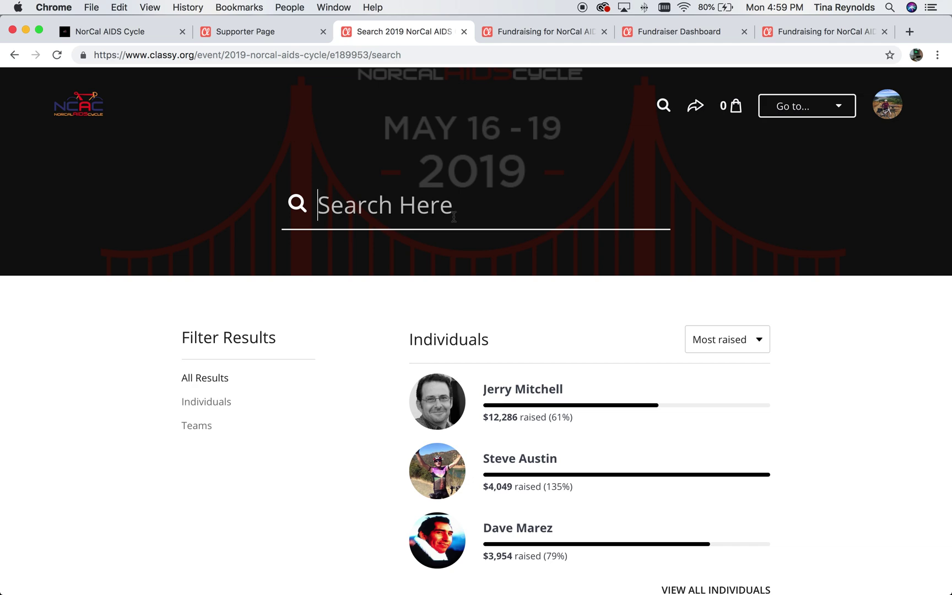
{"action": "scroll", "coordinate": [453, 216], "scroll_direction": "down", "scroll_amount": 5}
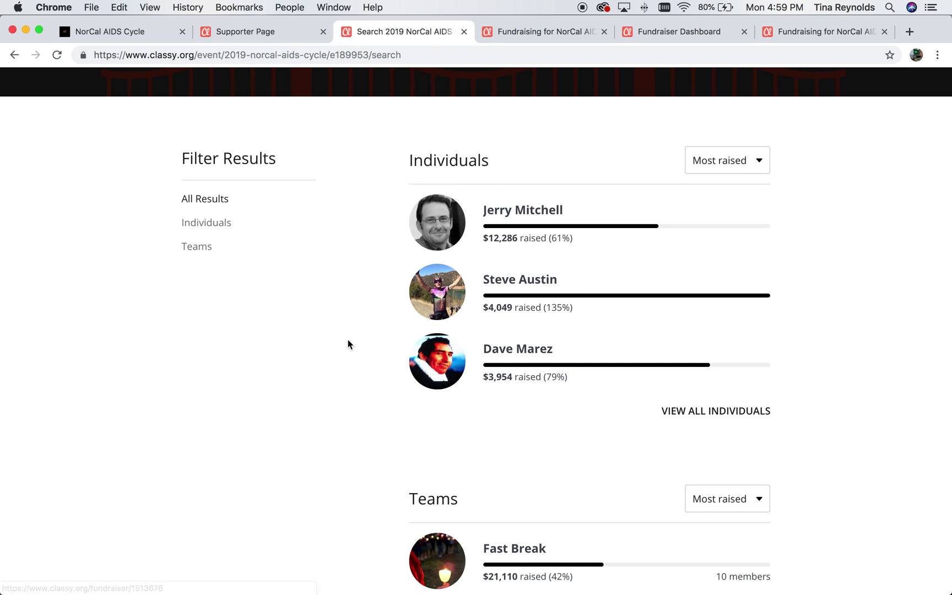
{"action": "scroll", "coordinate": [348, 343], "scroll_direction": "down", "scroll_amount": 2}
{"action": "scroll", "coordinate": [348, 344], "scroll_direction": "down", "scroll_amount": 1}
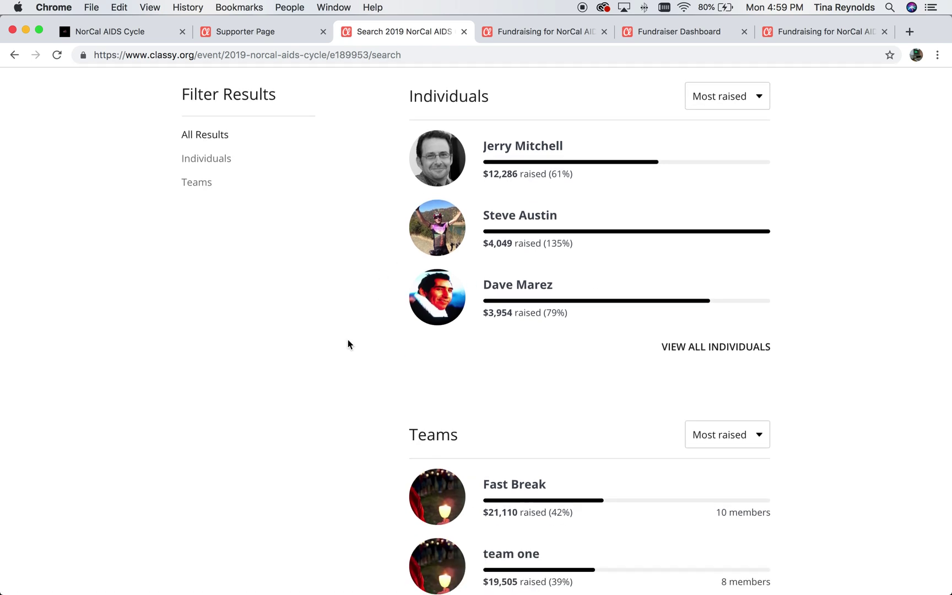
Filter the leaderboard to show only teams ranked by amount raised.
{"action": "left_click", "coordinate": [194, 187]}
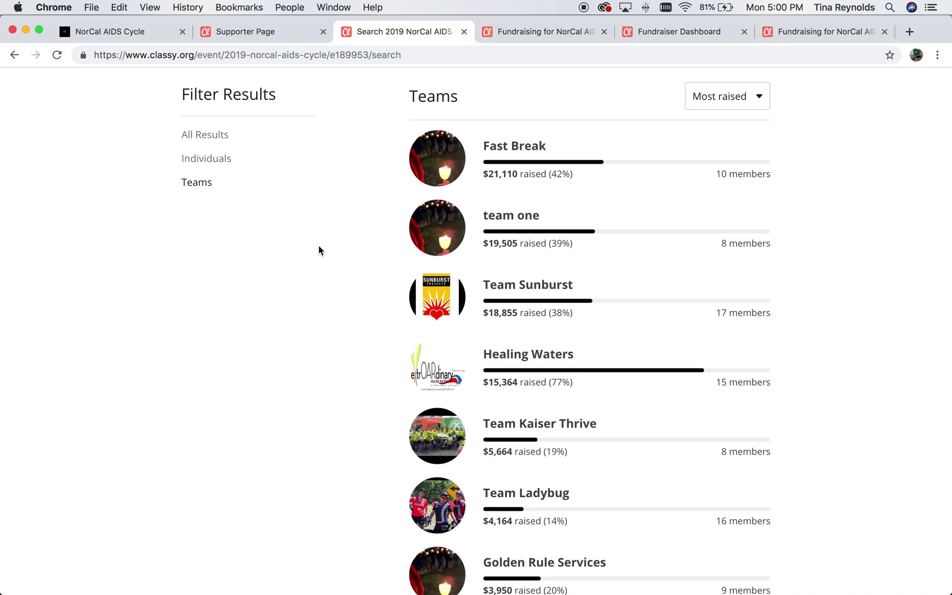
{"action": "scroll", "coordinate": [318, 251], "scroll_direction": "up", "scroll_amount": 5}
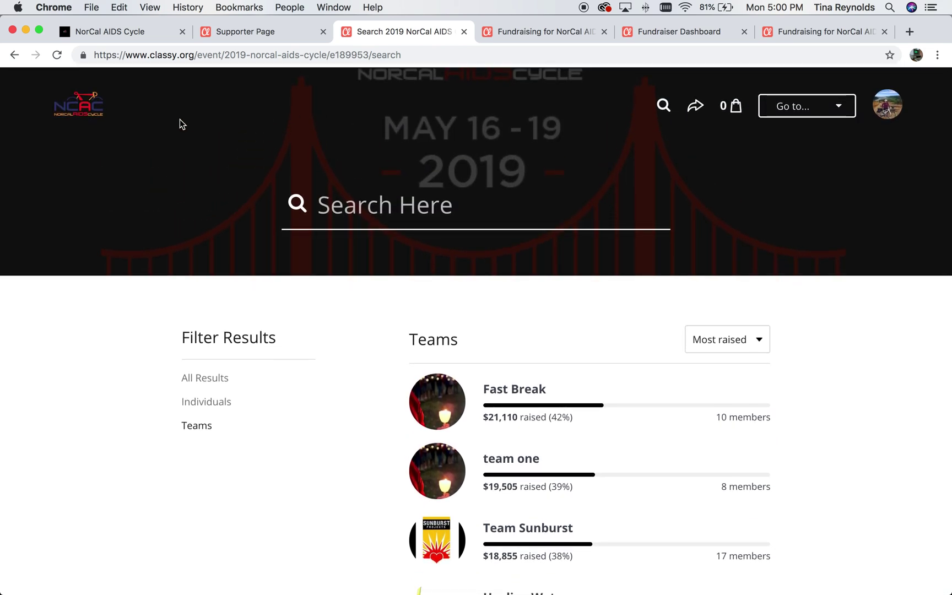
{"action": "scroll", "coordinate": [182, 340], "scroll_direction": "down", "scroll_amount": 2}
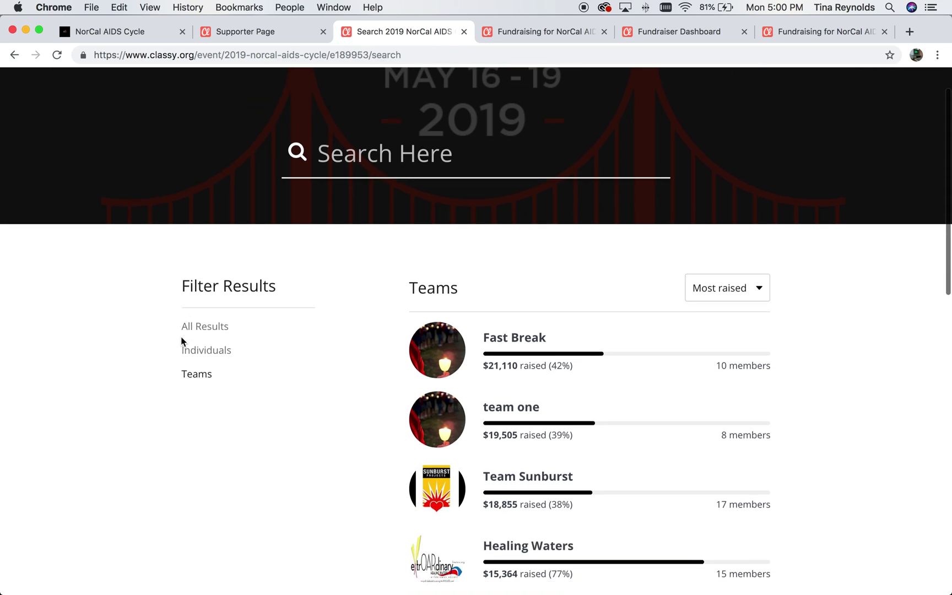
Show All Results again, individuals and teams together, top individual at $12,286.
{"action": "left_click", "coordinate": [197, 327]}
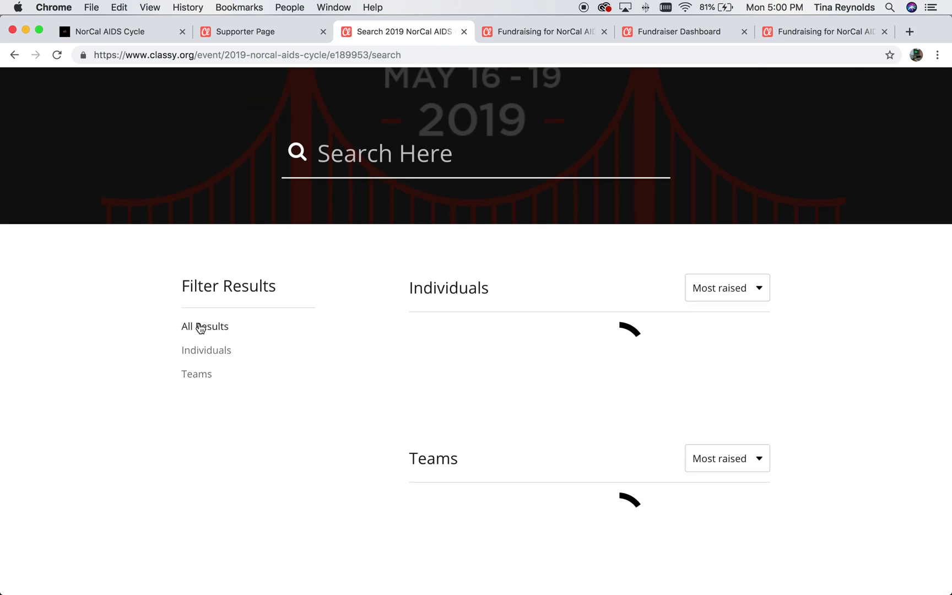
{"action": "scroll", "coordinate": [120, 368], "scroll_direction": "down", "scroll_amount": 3}
{"action": "scroll", "coordinate": [118, 364], "scroll_direction": "down", "scroll_amount": 10}
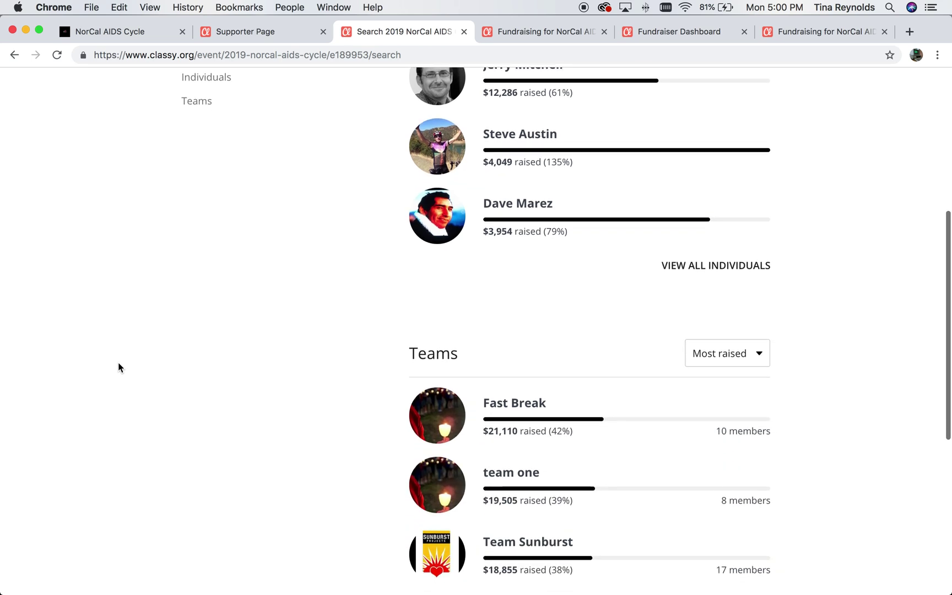
{"action": "scroll", "coordinate": [118, 361], "scroll_direction": "up", "scroll_amount": 10}
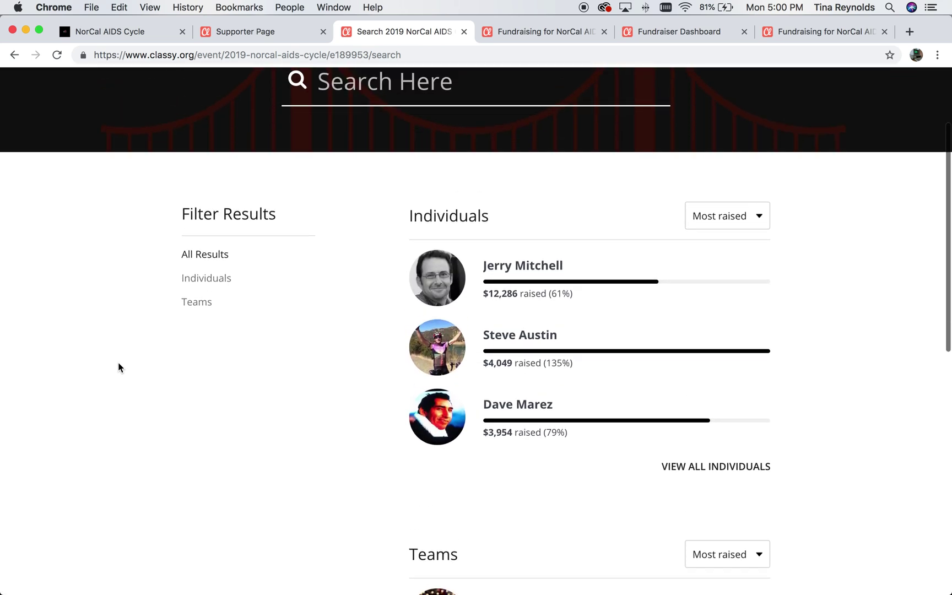
{"action": "left_click", "coordinate": [493, 272]}
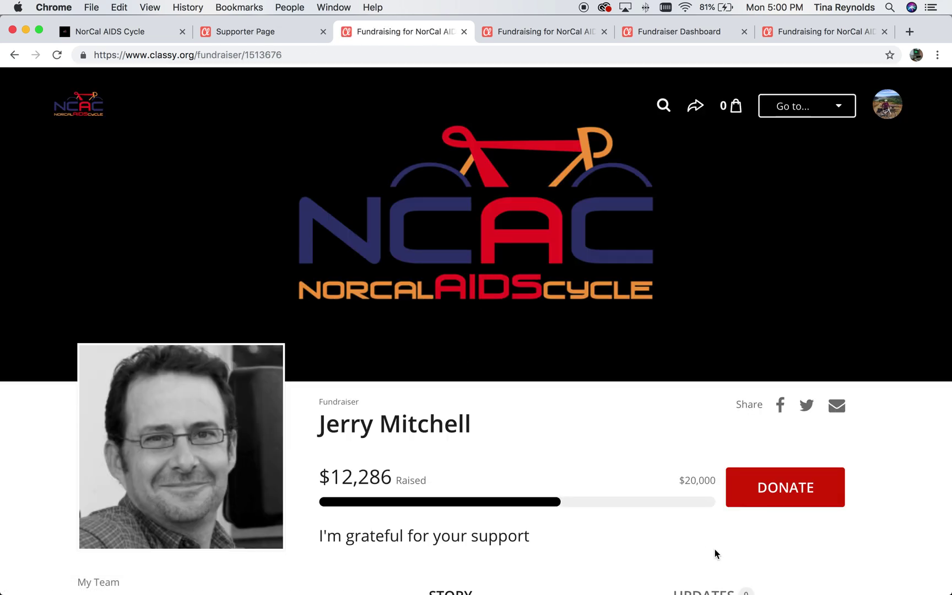
{"action": "scroll", "coordinate": [714, 548], "scroll_direction": "down", "scroll_amount": 7}
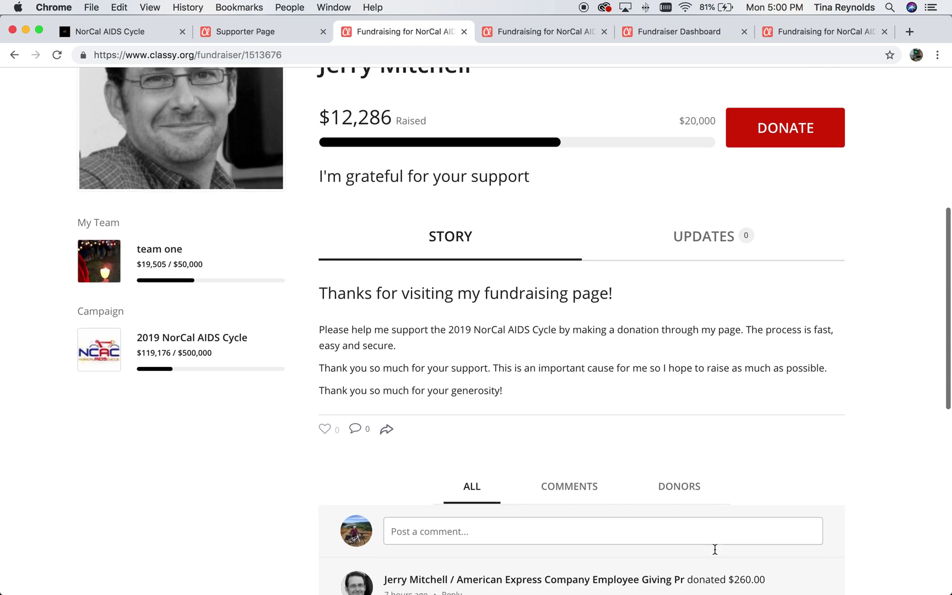
{"action": "scroll", "coordinate": [714, 549], "scroll_direction": "down", "scroll_amount": 1}
{"action": "scroll", "coordinate": [714, 549], "scroll_direction": "up", "scroll_amount": 2}
{"action": "scroll", "coordinate": [714, 474], "scroll_direction": "down", "scroll_amount": 5}
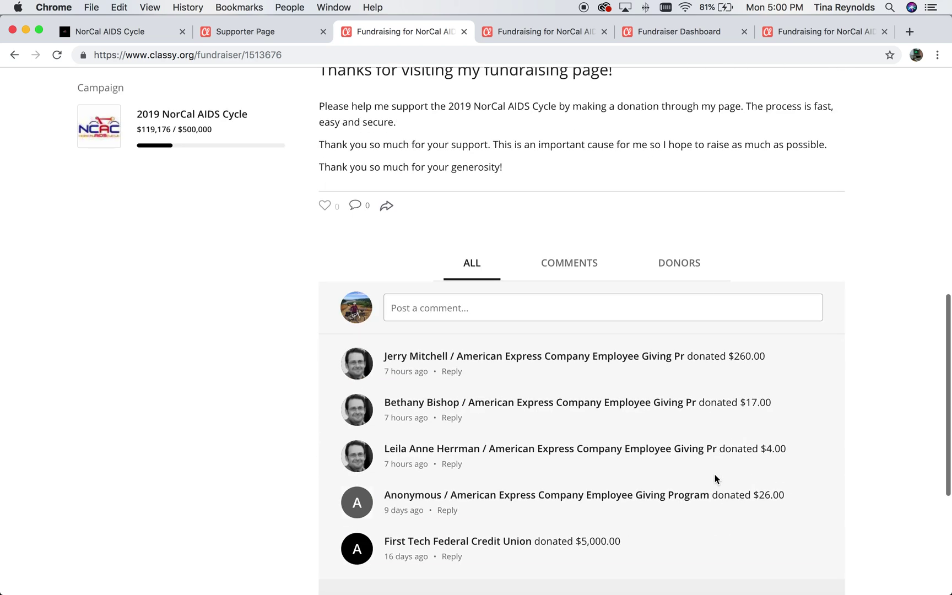
{"action": "scroll", "coordinate": [714, 478], "scroll_direction": "down", "scroll_amount": 3}
{"action": "scroll", "coordinate": [714, 478], "scroll_direction": "up", "scroll_amount": 5}
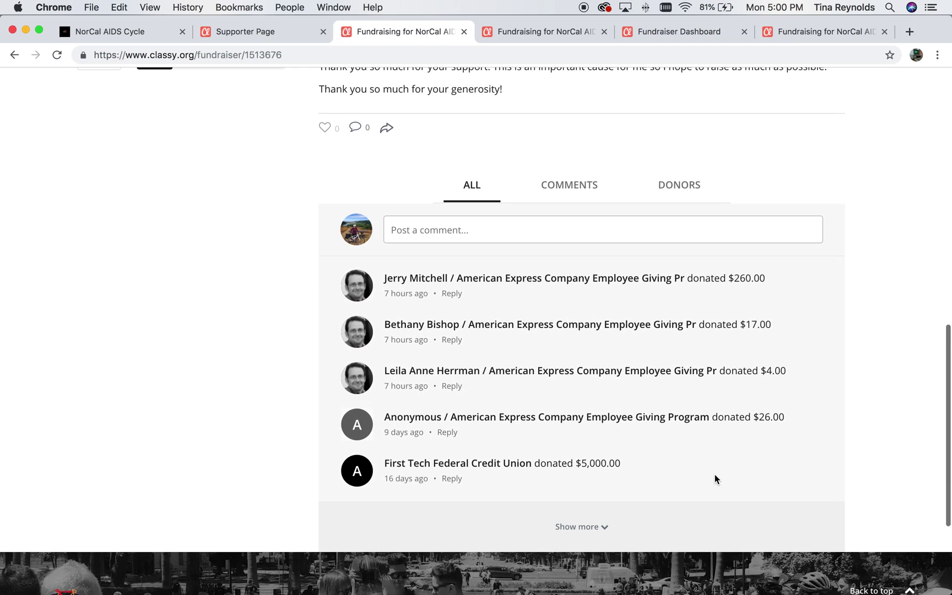
{"action": "scroll", "coordinate": [714, 478], "scroll_direction": "down", "scroll_amount": 3}
{"action": "scroll", "coordinate": [715, 474], "scroll_direction": "up", "scroll_amount": 10}
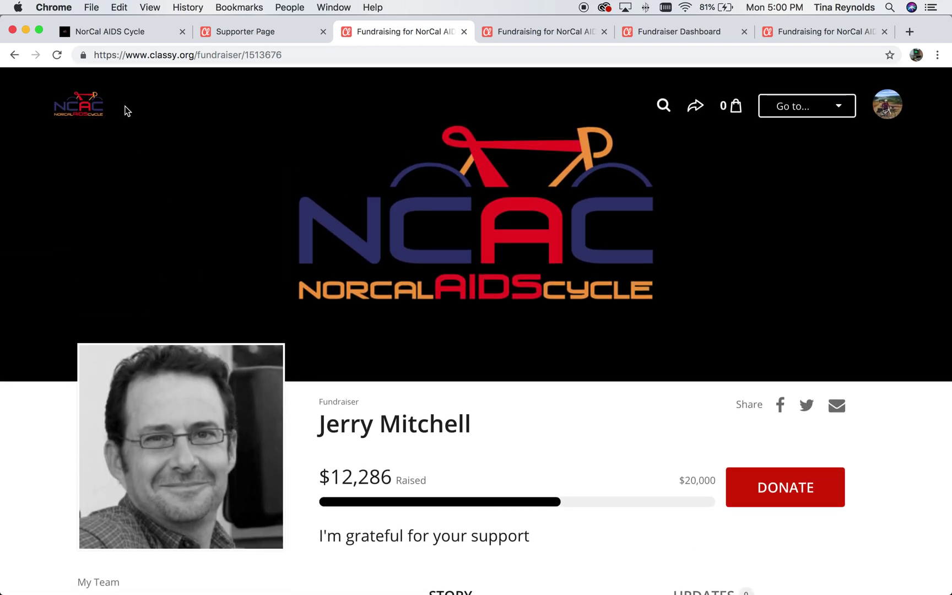
{"action": "left_click", "coordinate": [13, 55]}
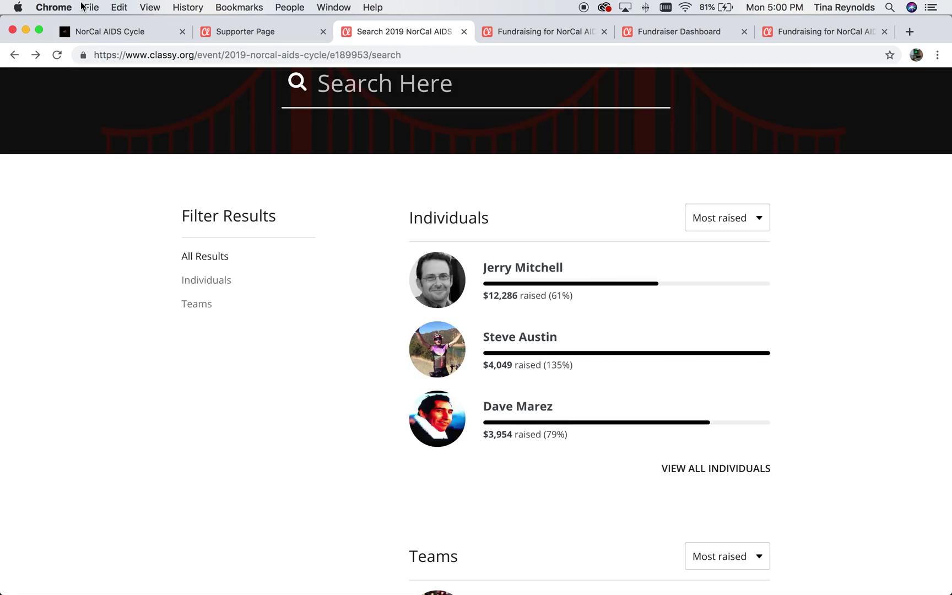
{"action": "scroll", "coordinate": [76, 246], "scroll_direction": "up", "scroll_amount": 3}
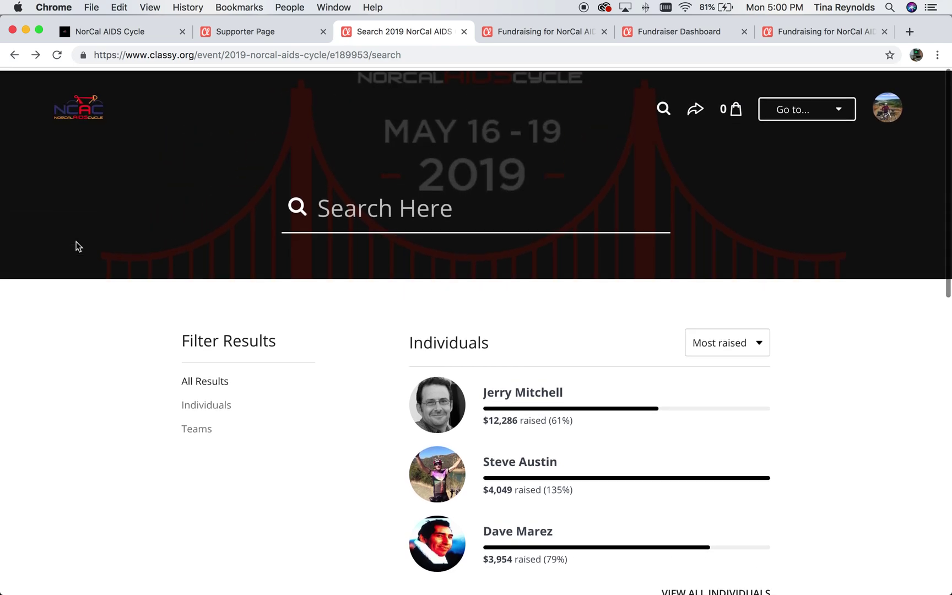